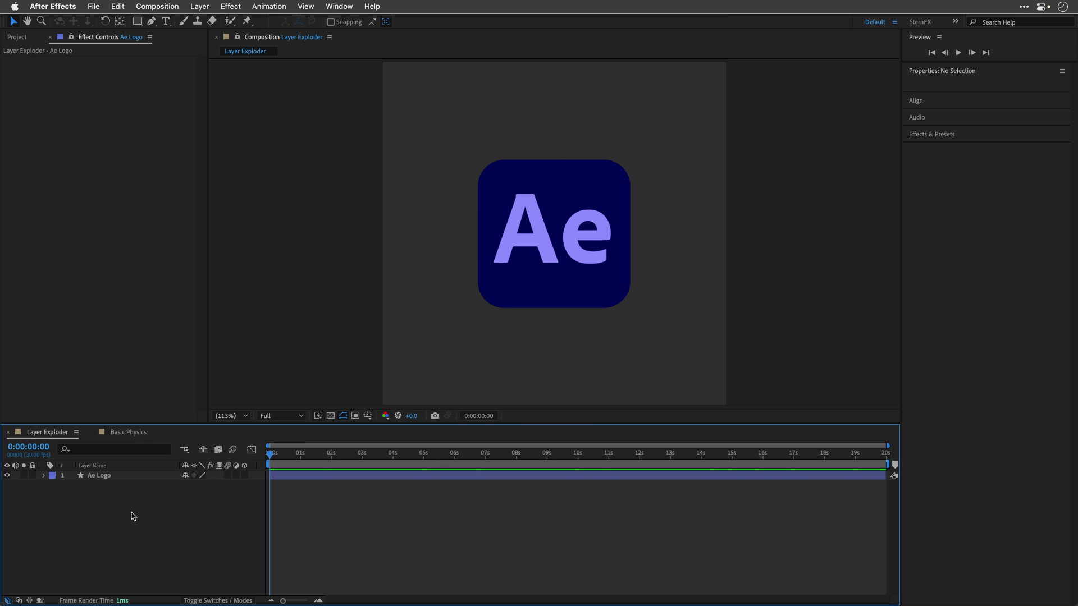
Step: Apply Simulation > Particle Playground to the Ae Logo layer, then switch the effect off to view the original logo
click(105, 477)
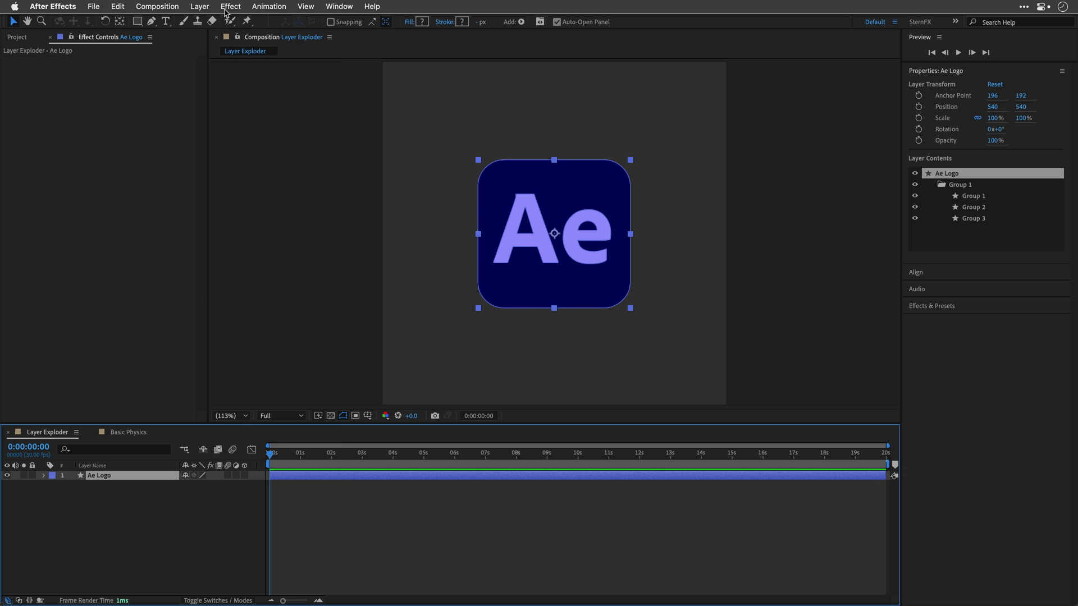
click(231, 6)
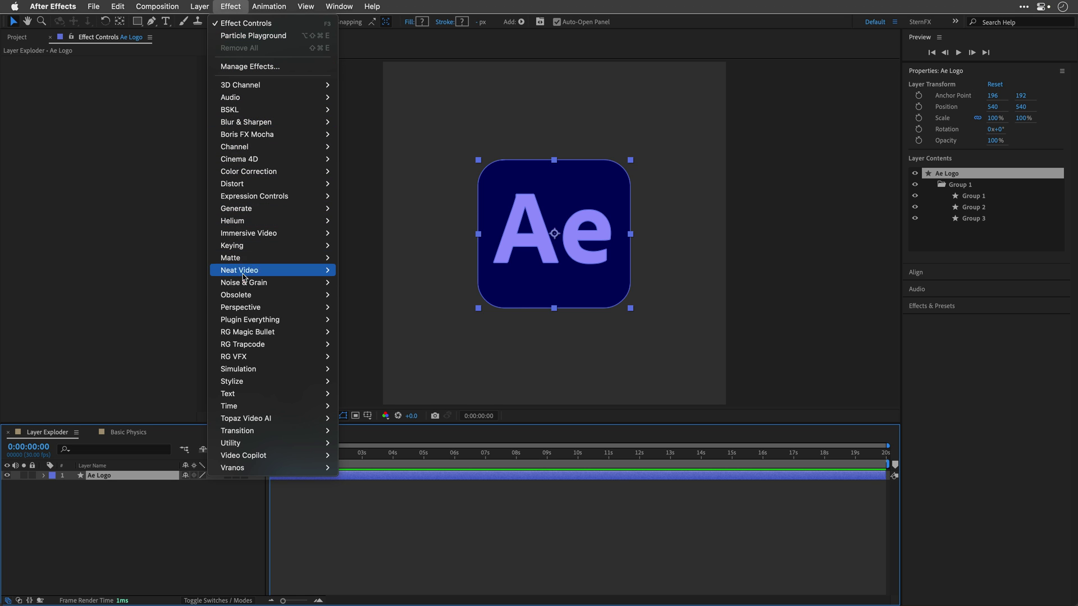
mouse_move(251, 371)
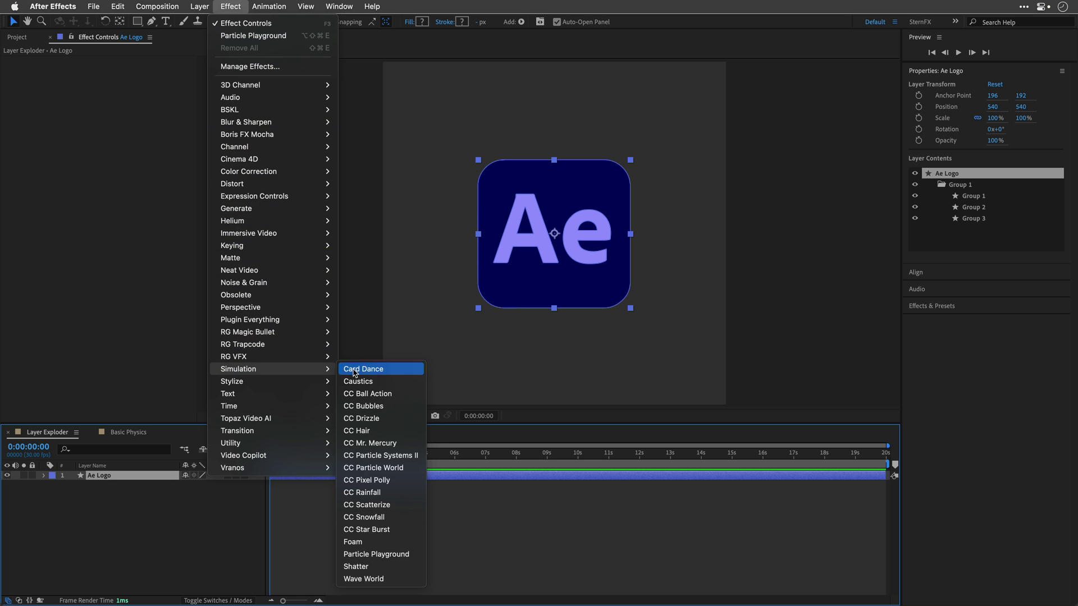
click(353, 555)
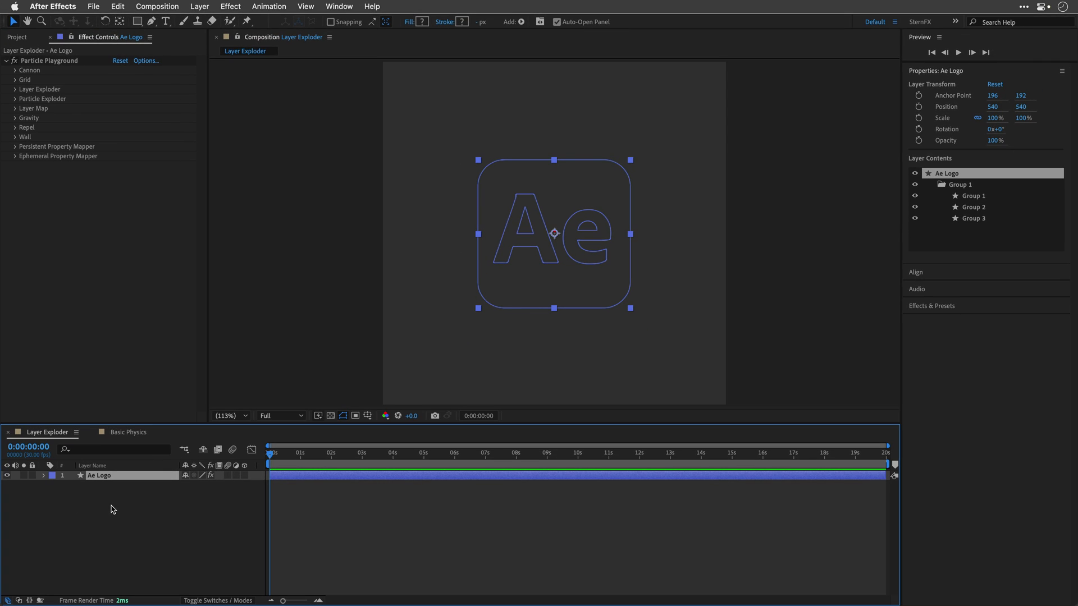
click(211, 477)
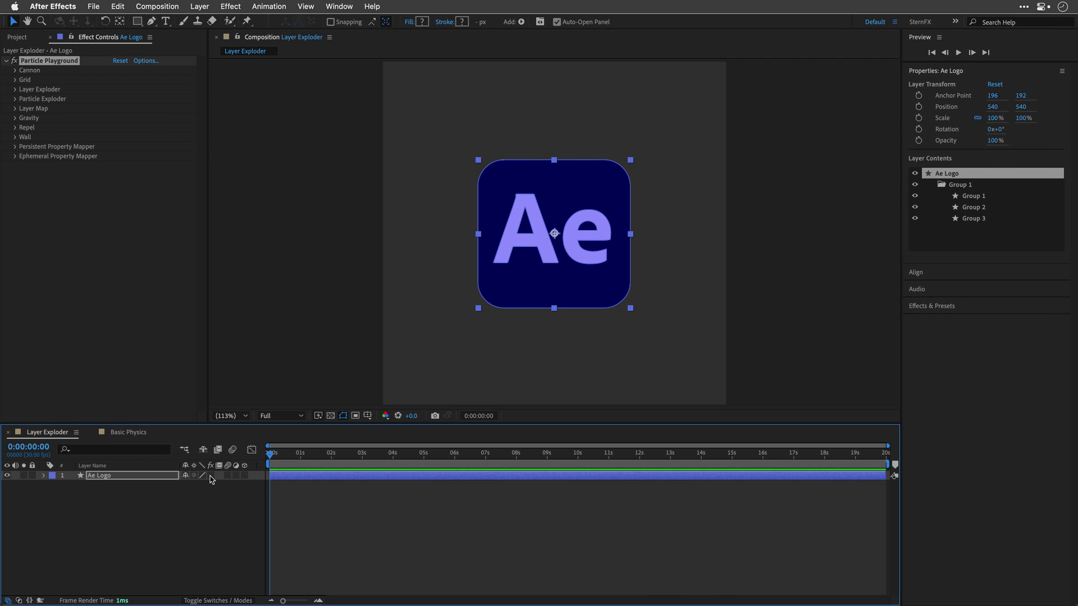
Step: Re-enable Particle Playground and set Cannon Particles Per Second to 0
click(211, 476)
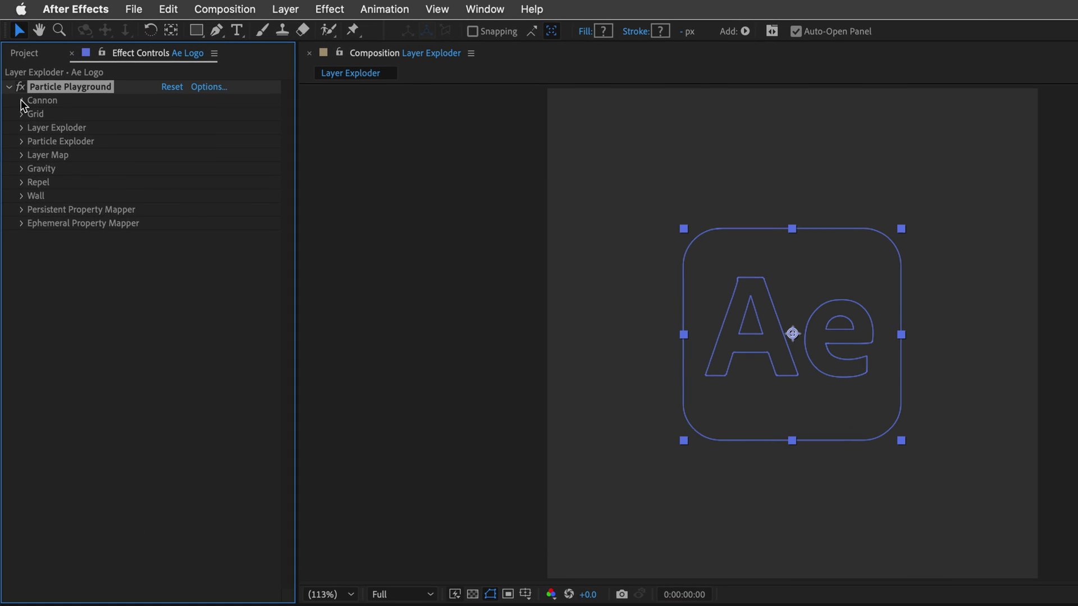
click(17, 80)
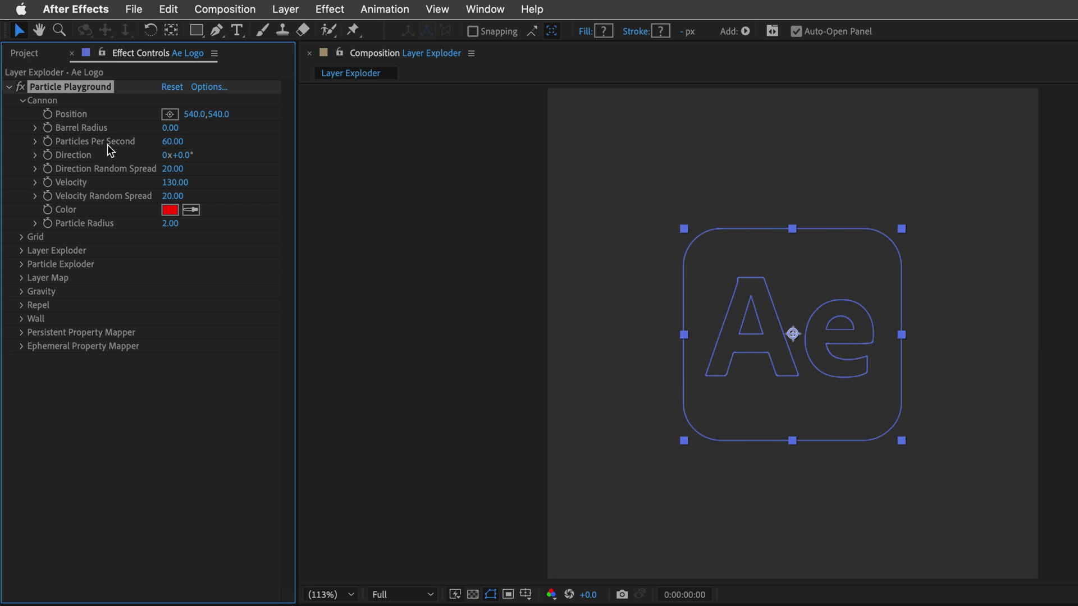
click(171, 144)
text(0)
key(Return)
click(23, 102)
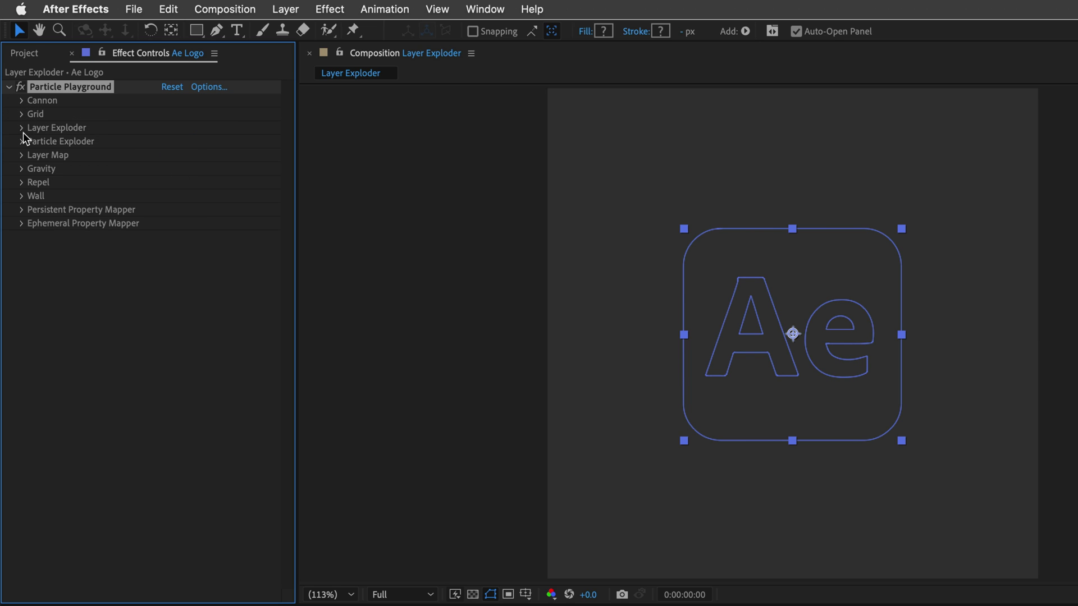
Step: Set Layer Exploder to 1. Ae Logo with radius 3 and velocity dispersion 300, then preview
click(22, 129)
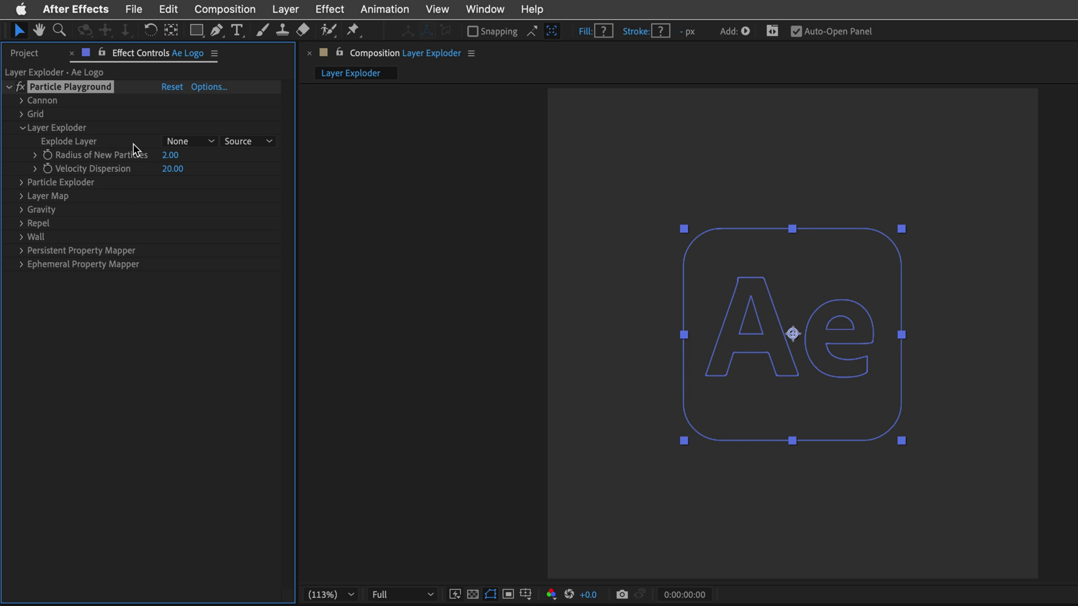
click(186, 141)
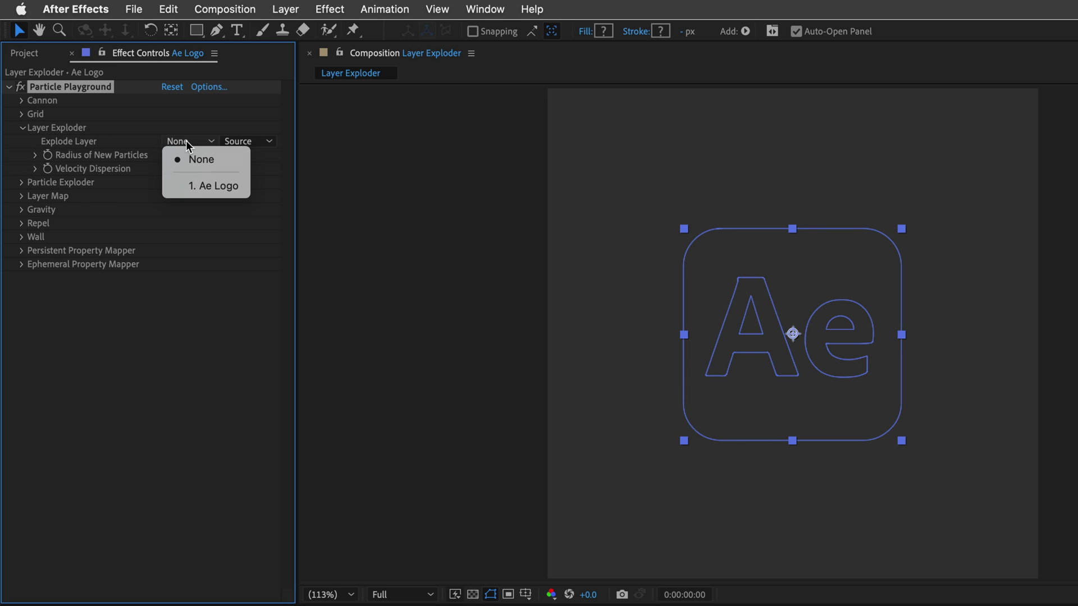
click(197, 188)
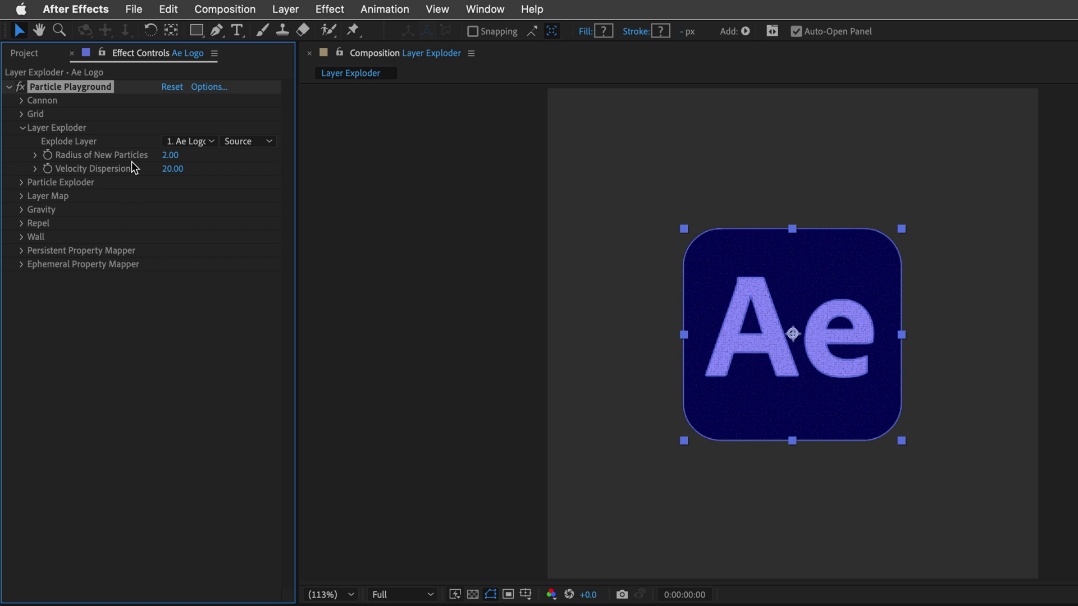
click(170, 155)
text(2)
key(BackSpace)
text(3)
key(Return)
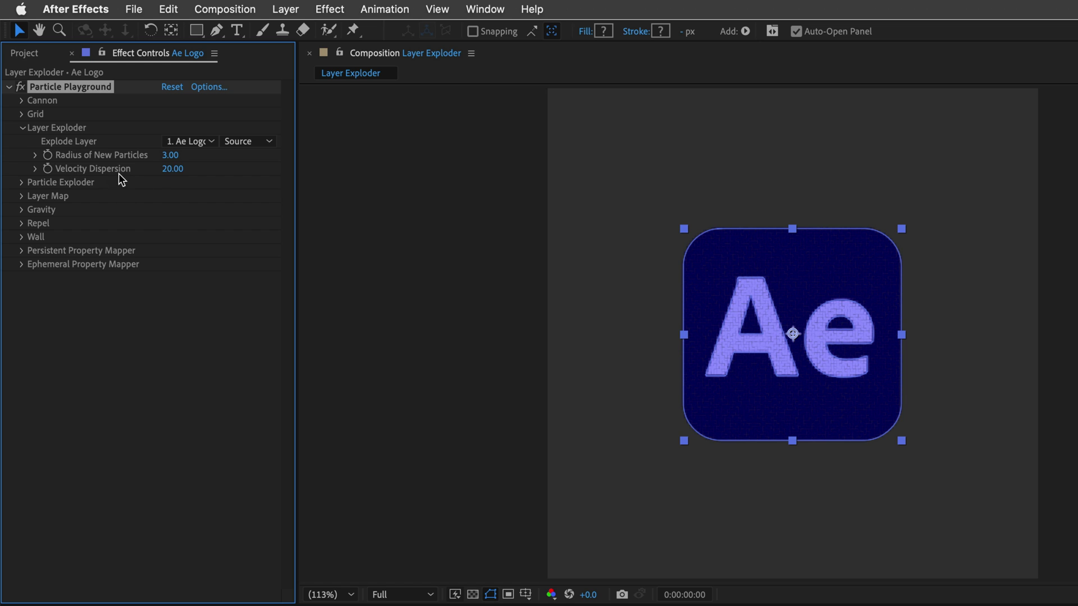
click(172, 168)
text(300)
key(Return)
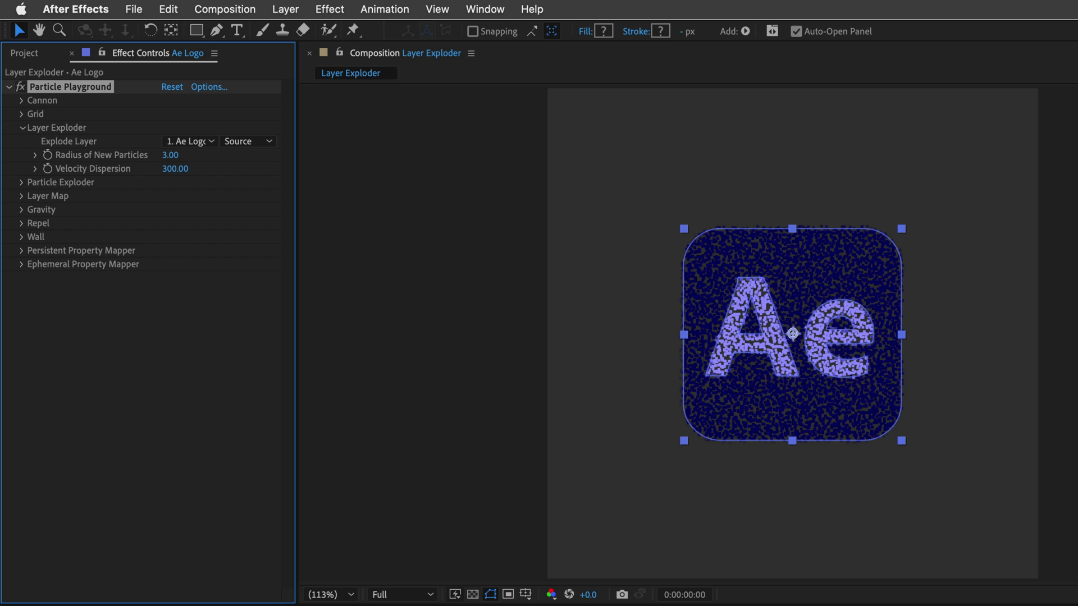
key(space)
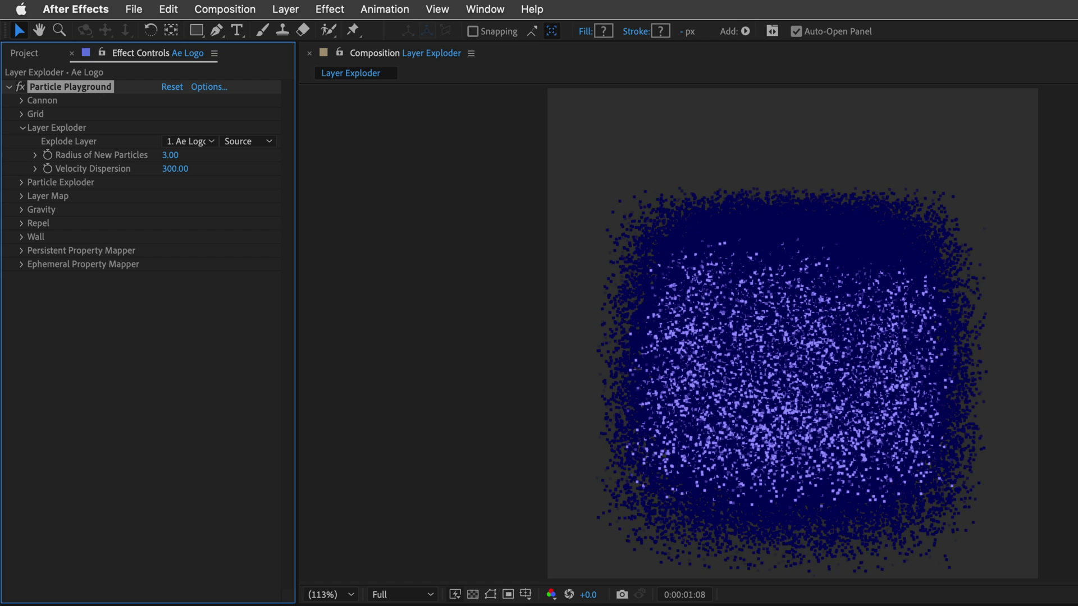
Step: Keyframe Radius of New Particles at 3 on frame 0 and 0 on the next frame, then preview
key(space)
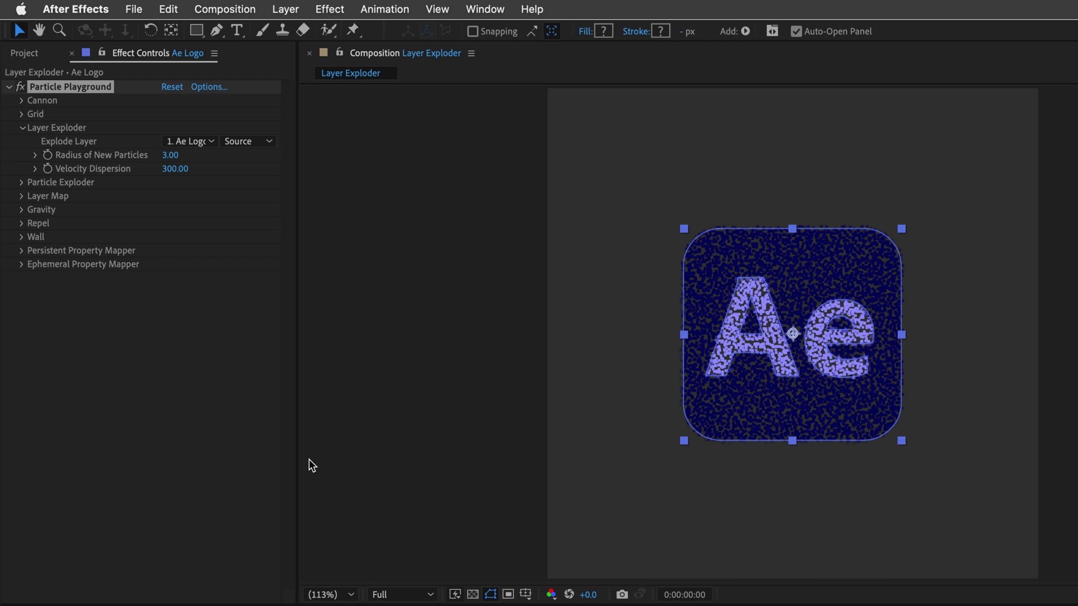
click(48, 155)
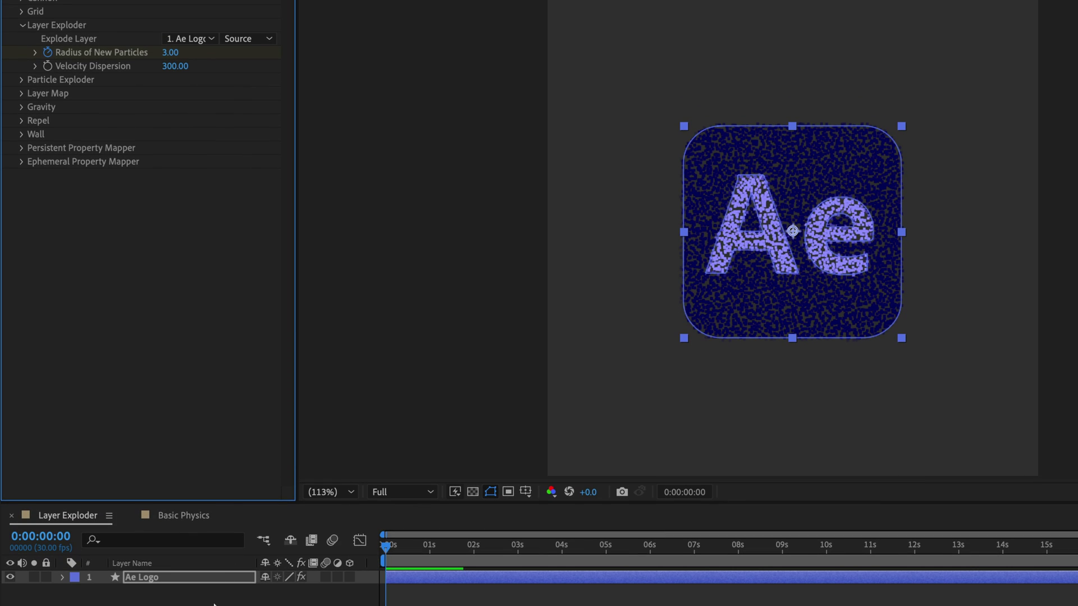
key(Page_Down)
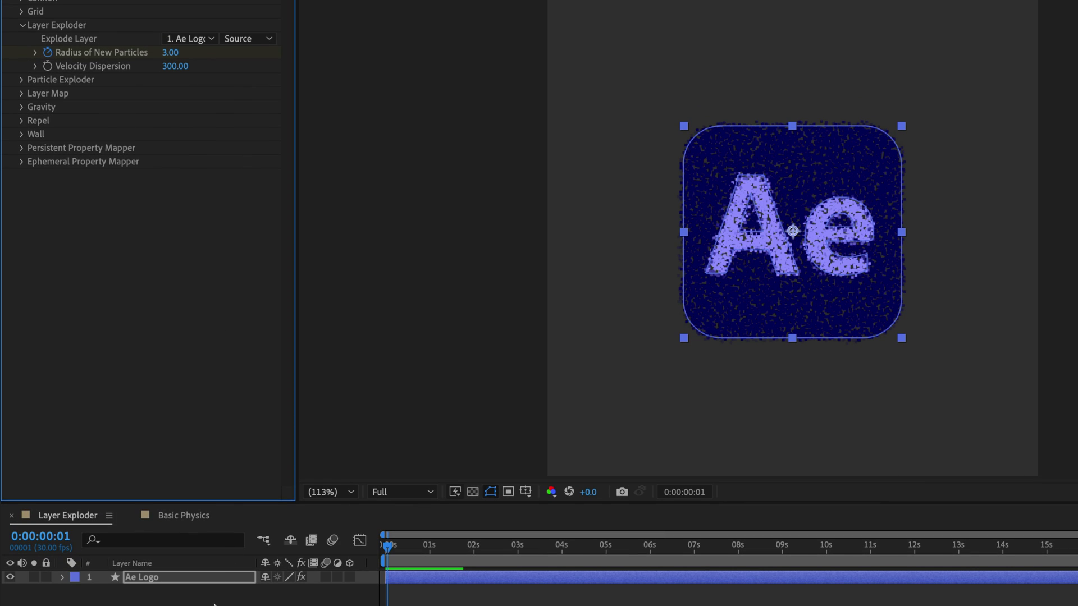
click(171, 52)
text(0)
key(Return)
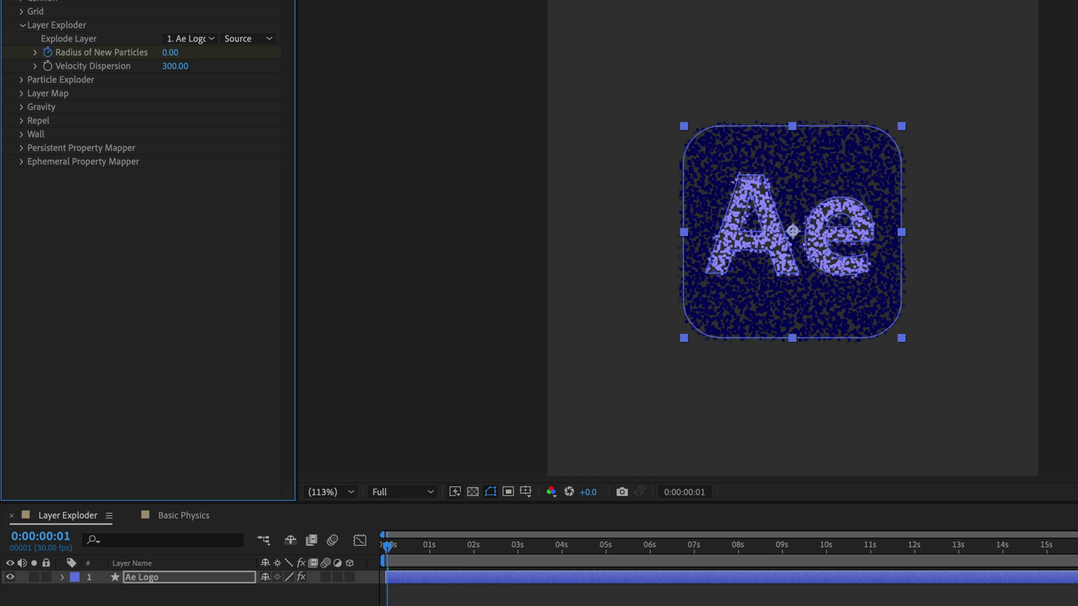
click(385, 549)
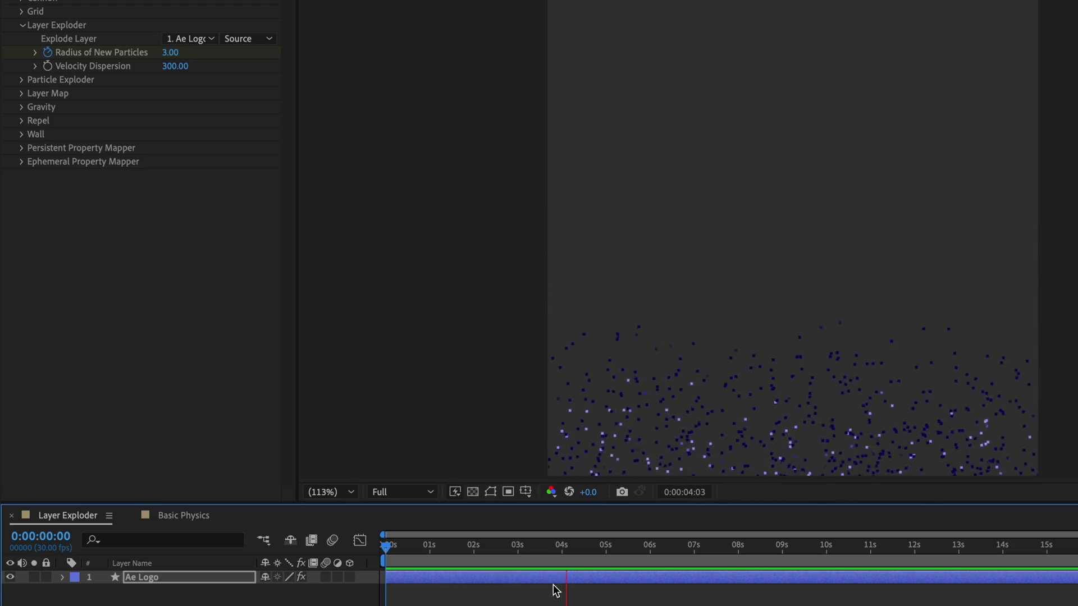
click(604, 556)
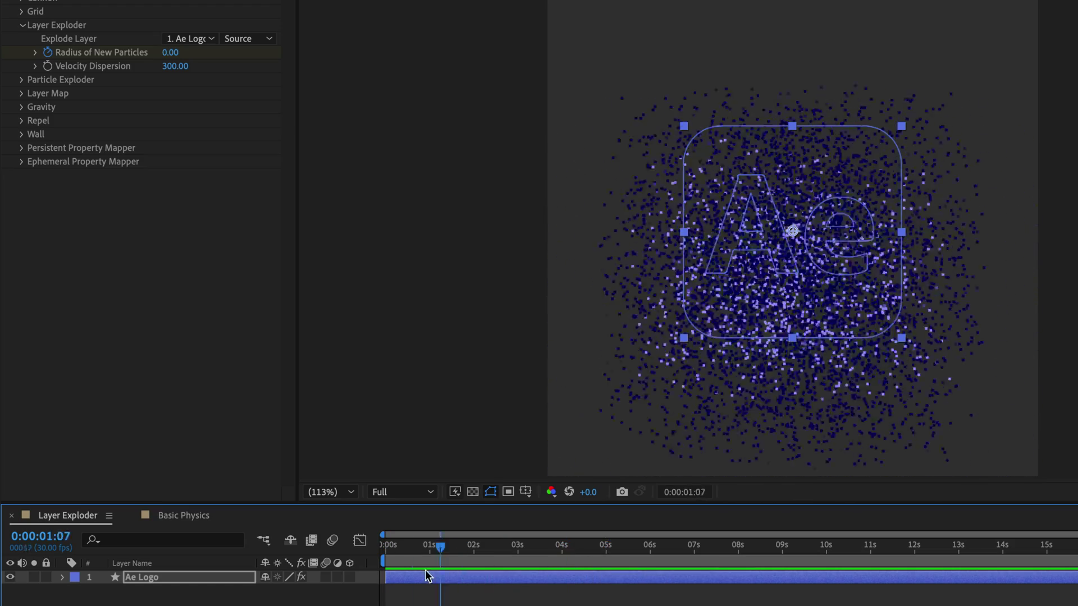
Step: Set Gravity Force to 150 and Force Random Spread to 0.01, then preview the falling particles
key(space)
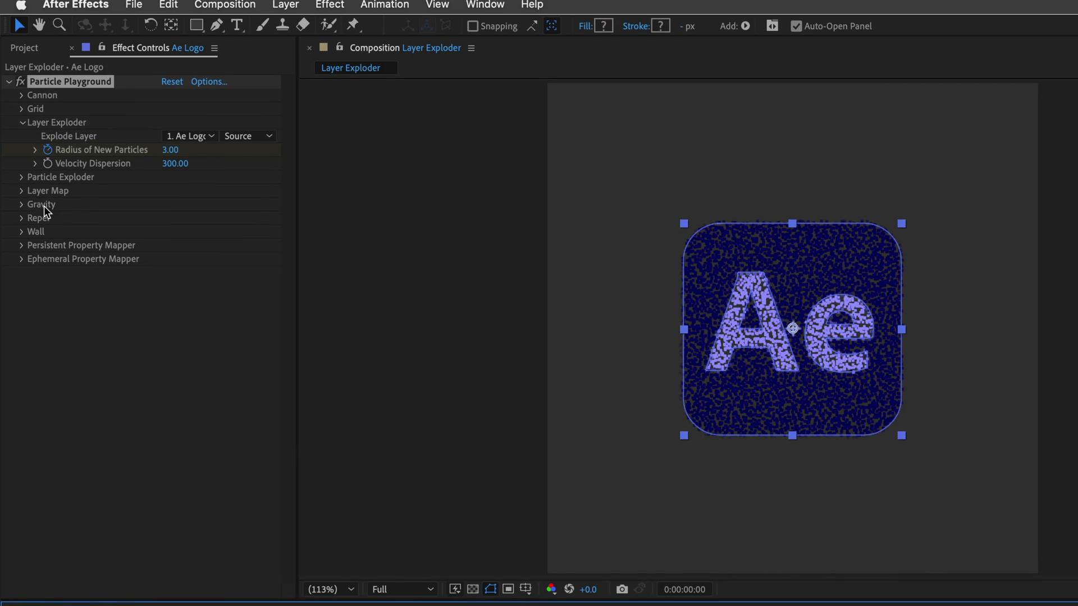
click(21, 205)
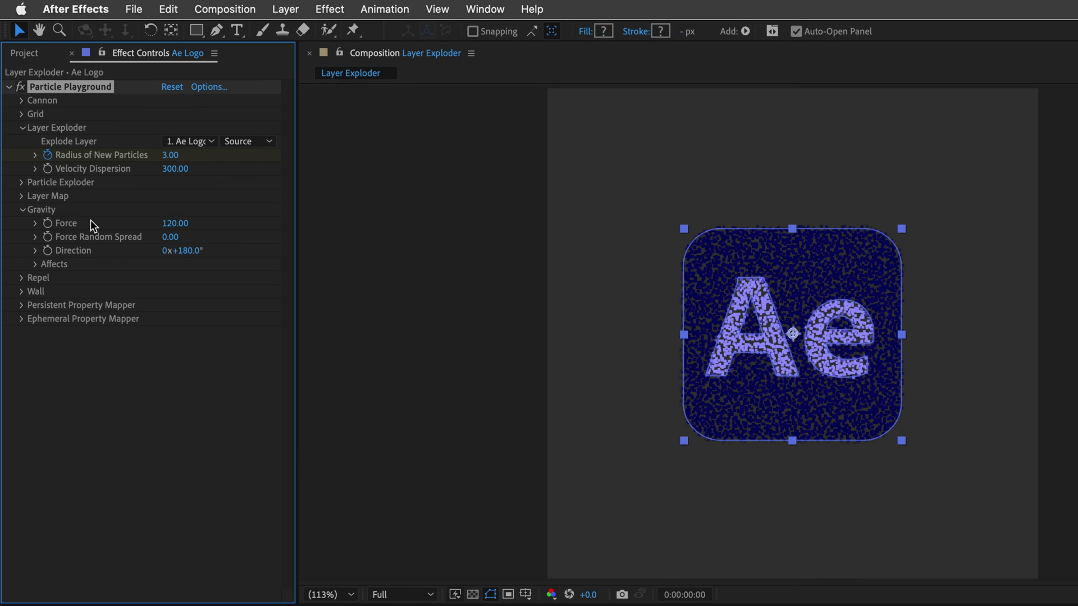
click(176, 223)
text(150)
key(Tab)
text(0.01)
key(Return)
key(space)
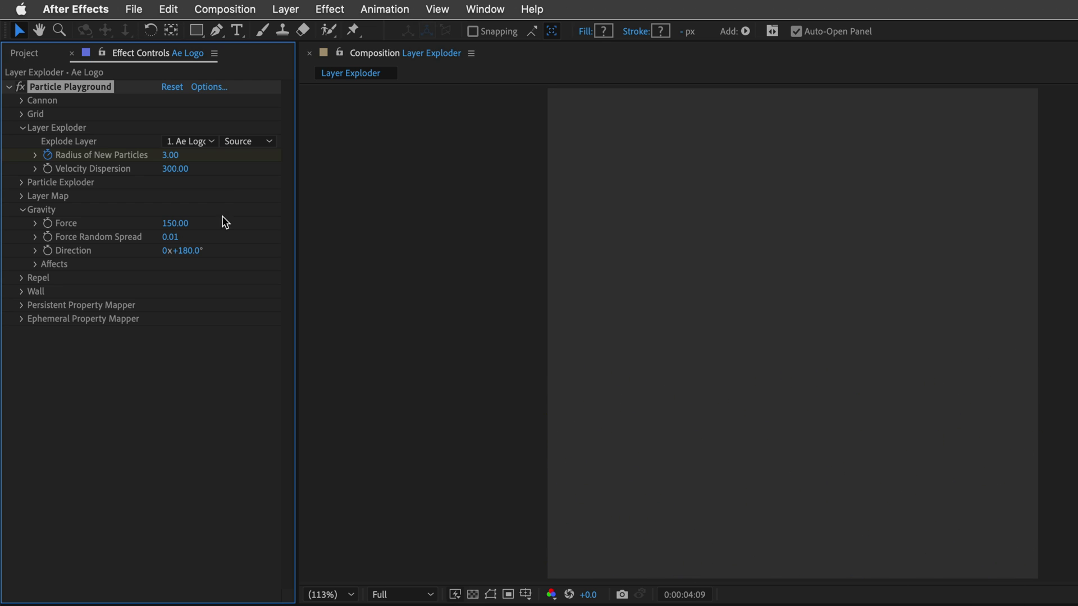
key(space)
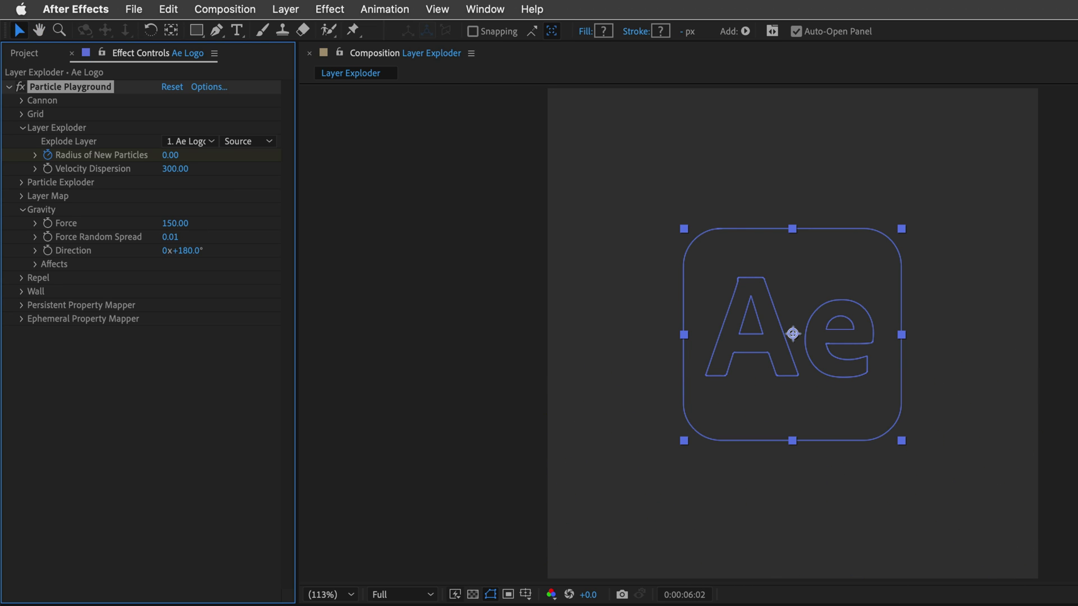
key(Home)
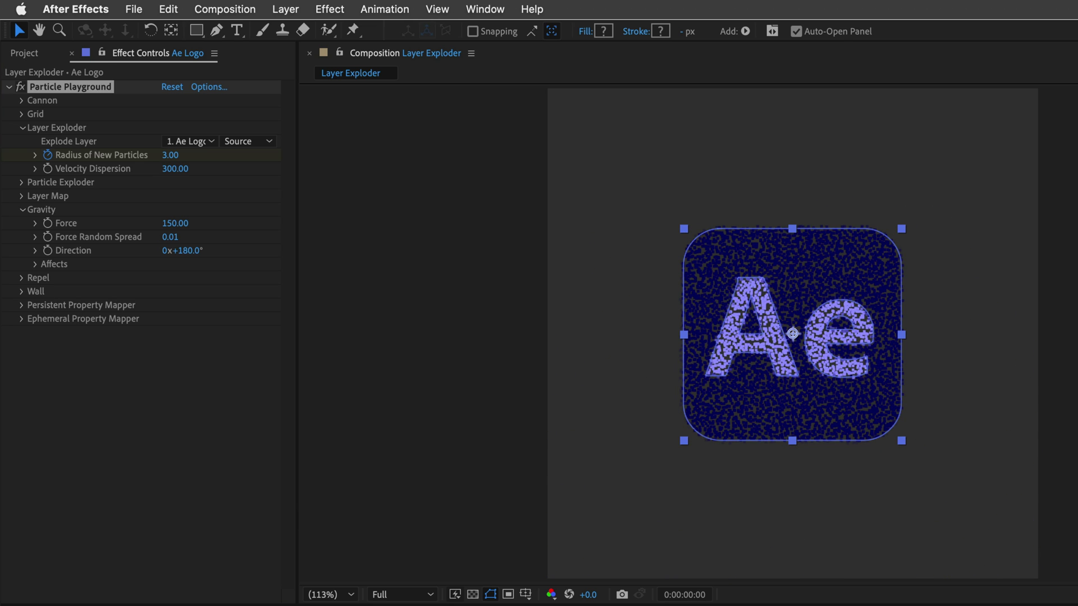
key(space)
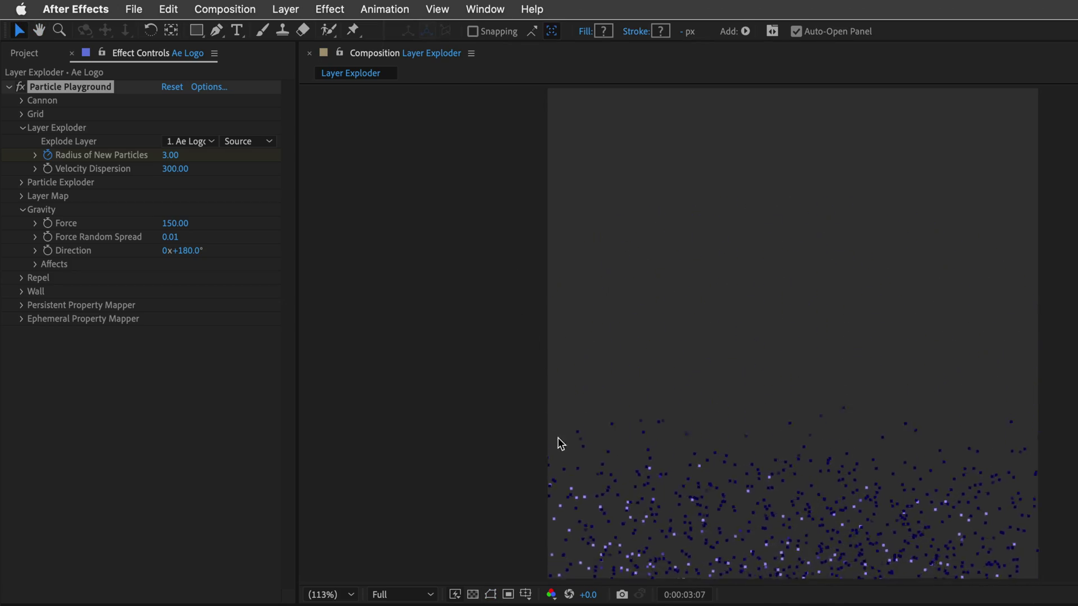
key(space)
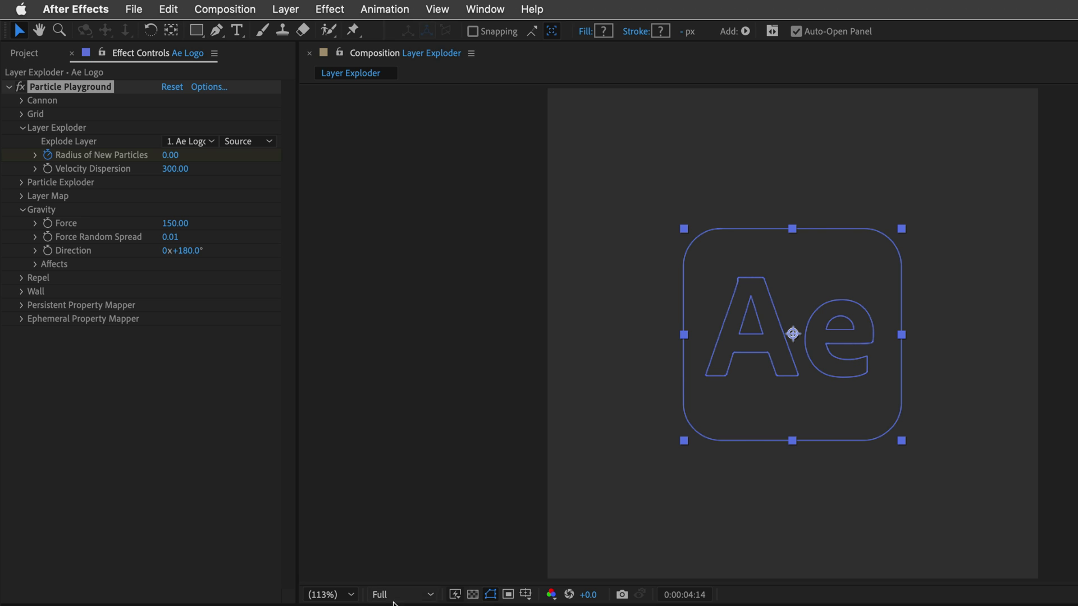
Step: Create an ellipse mask on the Ae Logo layer with the Ellipse tool and drag it to the comp centre
key(Home)
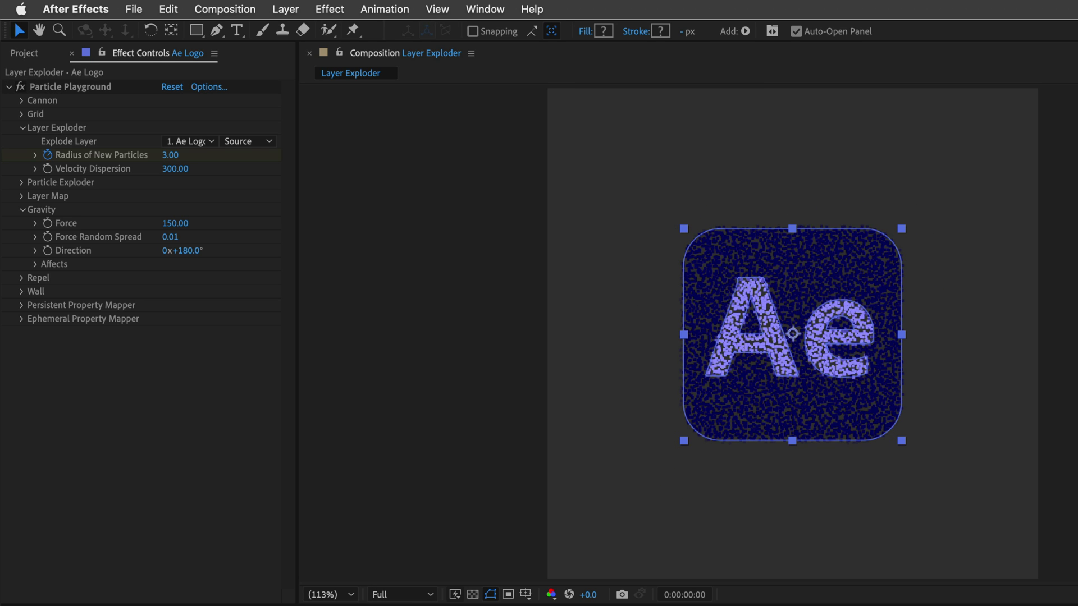
click(195, 30)
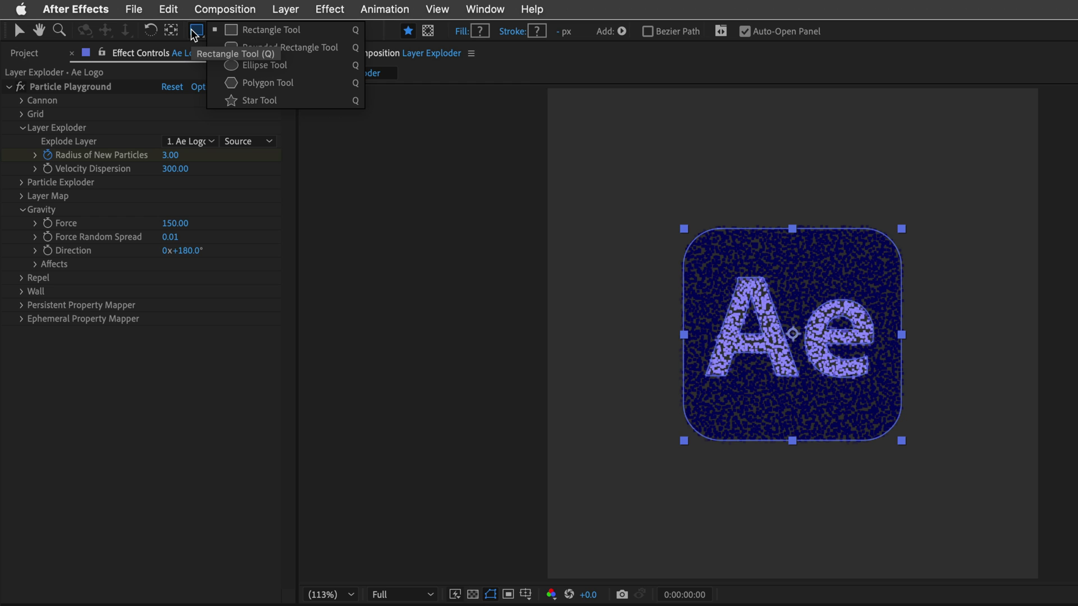
click(258, 65)
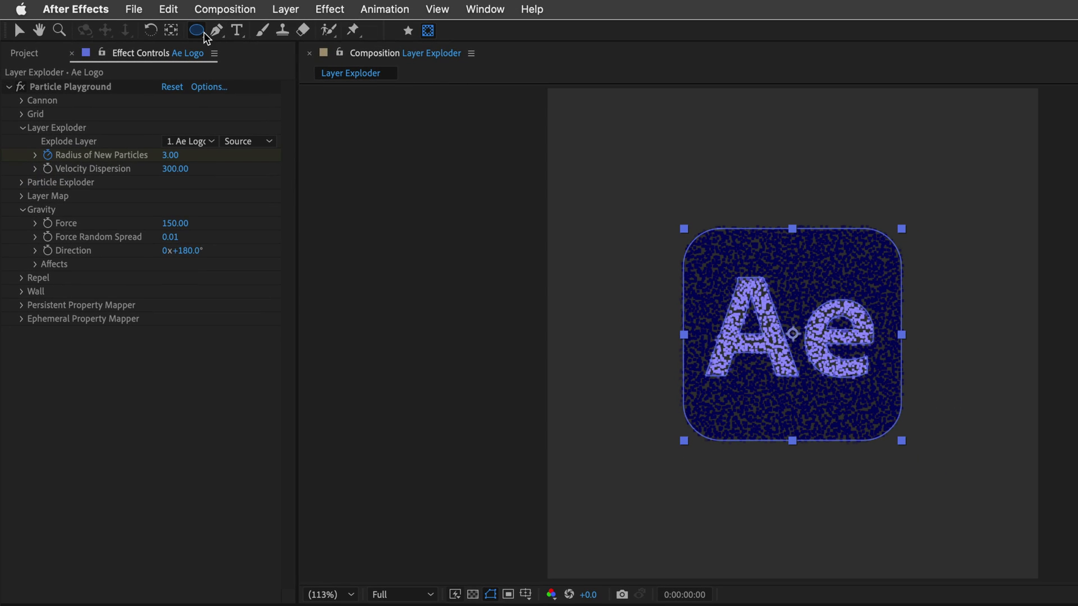
double_click(197, 31)
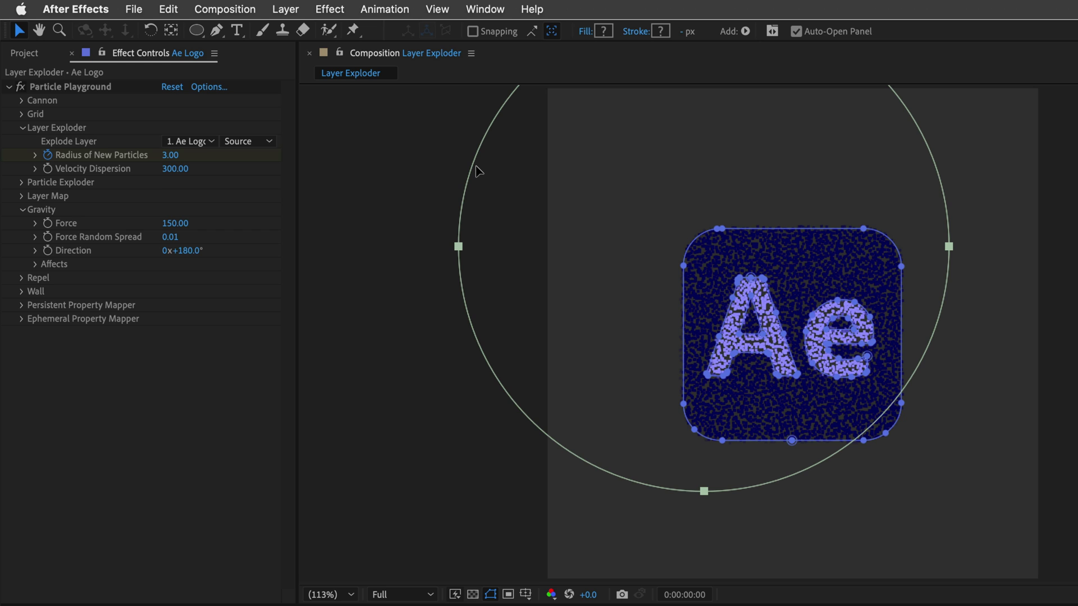
click(490, 129)
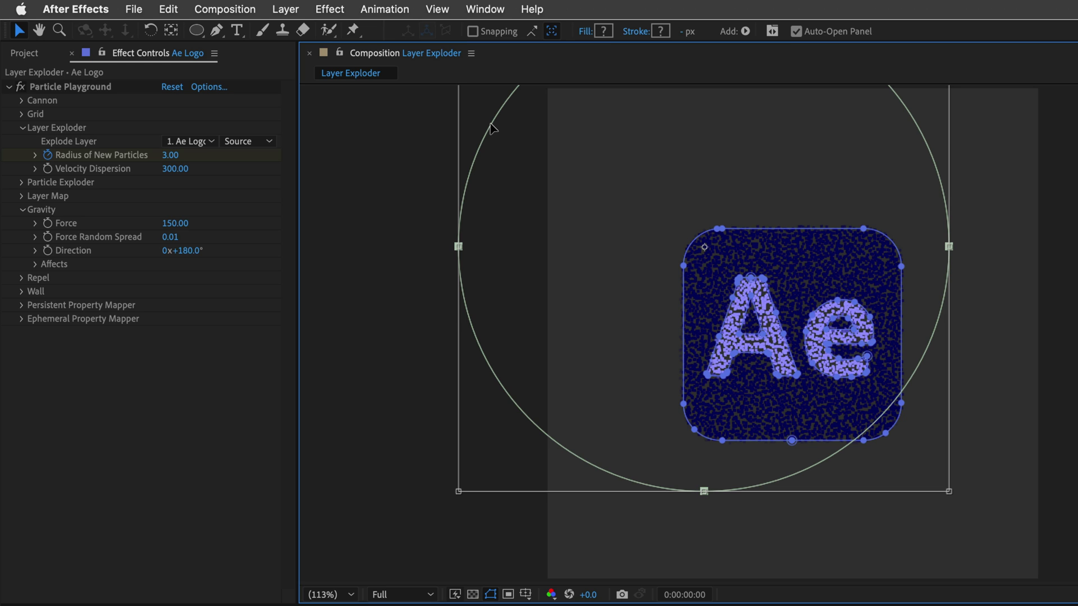
drag(490, 128, 580, 217)
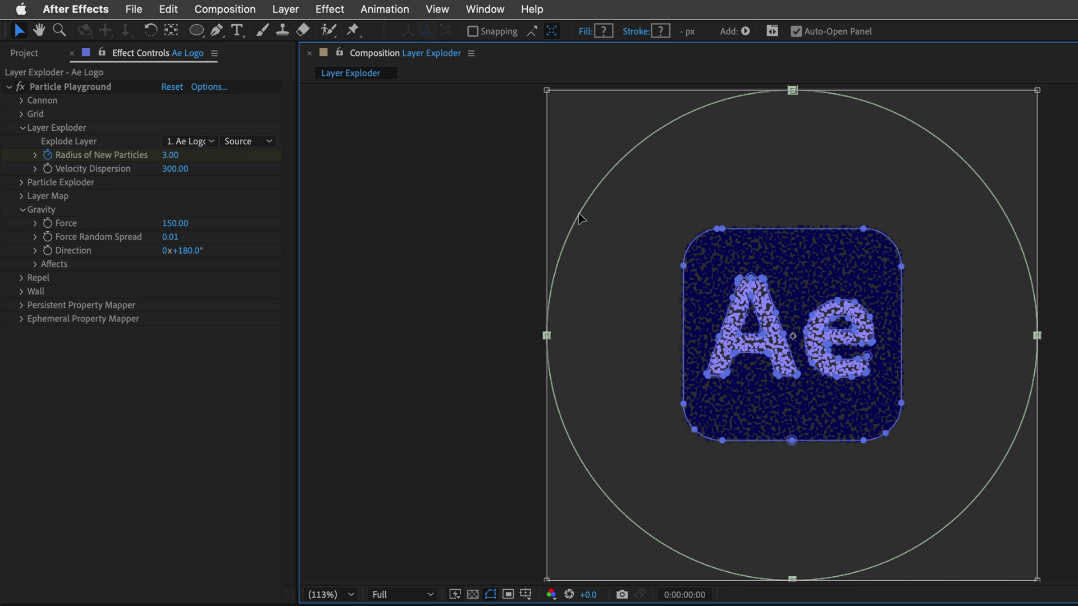
Step: Set the Wall Boundary to Mask 1, preview, and enable motion blur on the Ae Logo layer
click(21, 291)
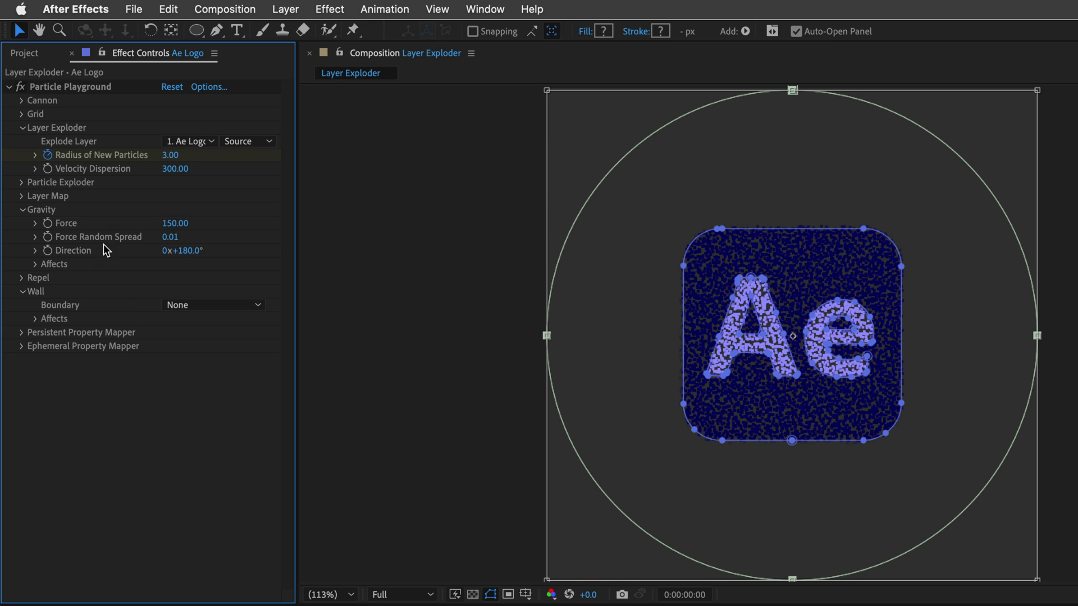
click(194, 306)
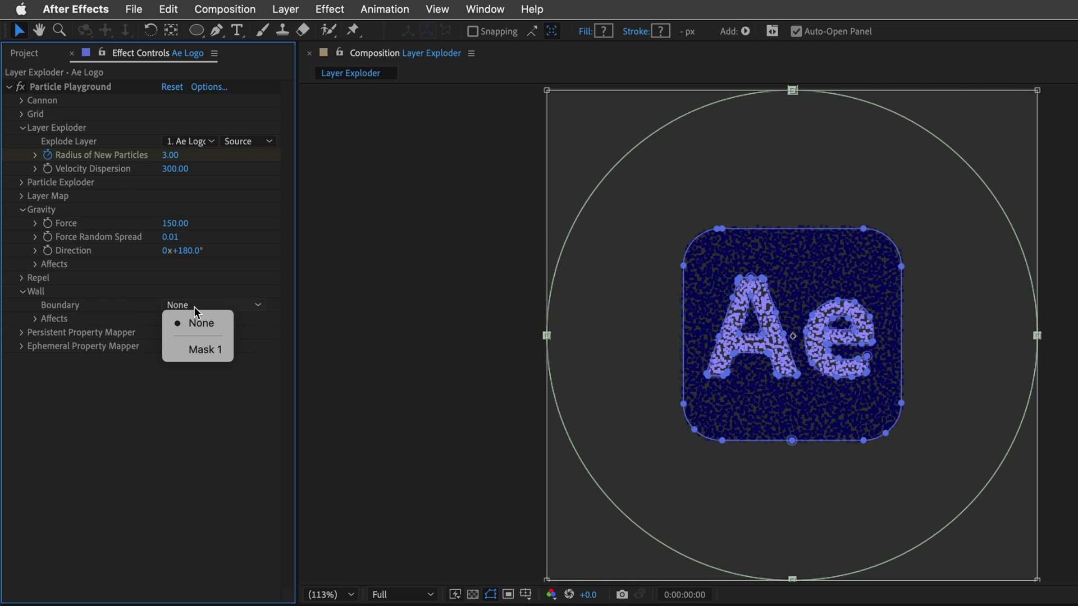
click(196, 351)
key(space)
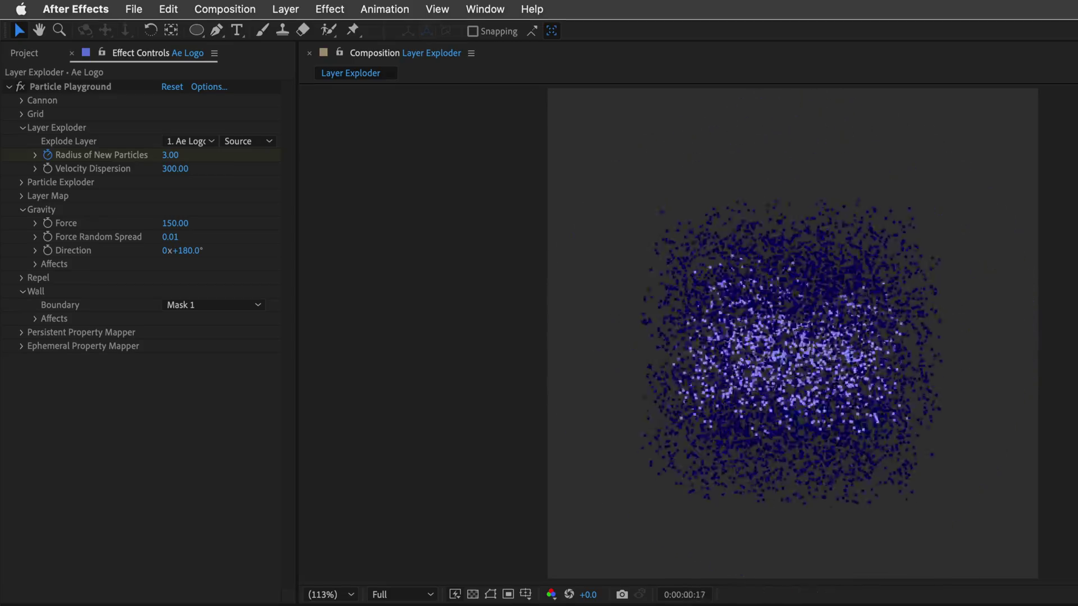
click(326, 530)
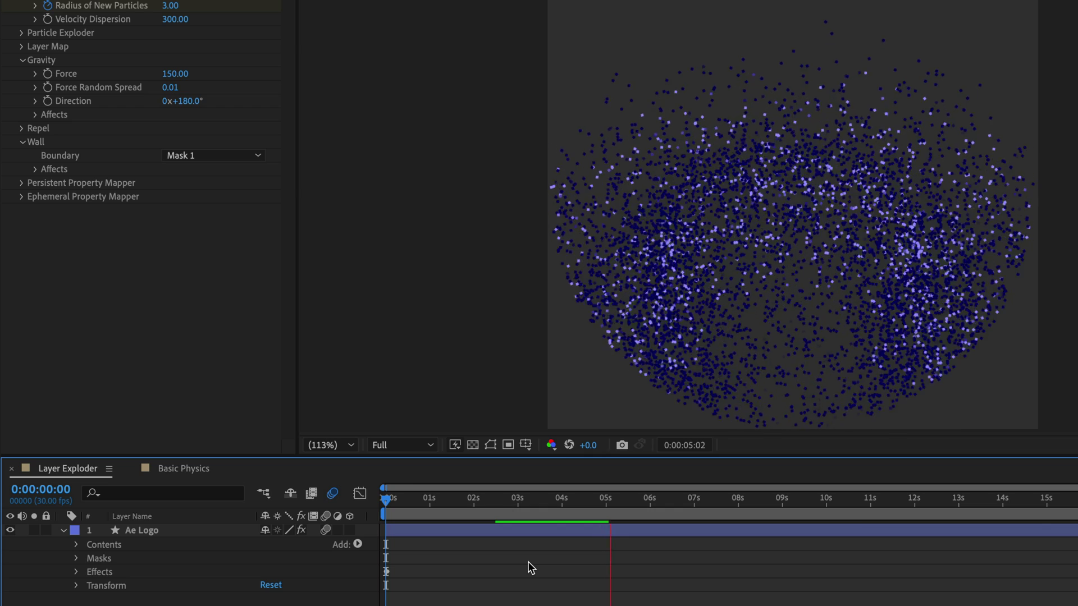
Step: Rewind, change Radius of New Particles to 2, and replay the explosion
click(630, 499)
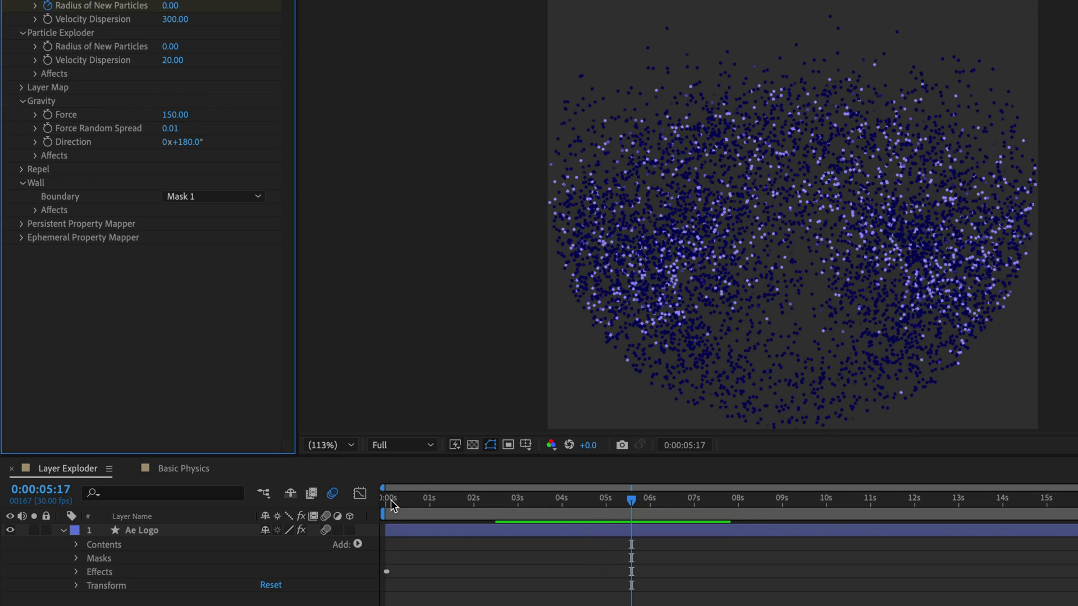
key(Home)
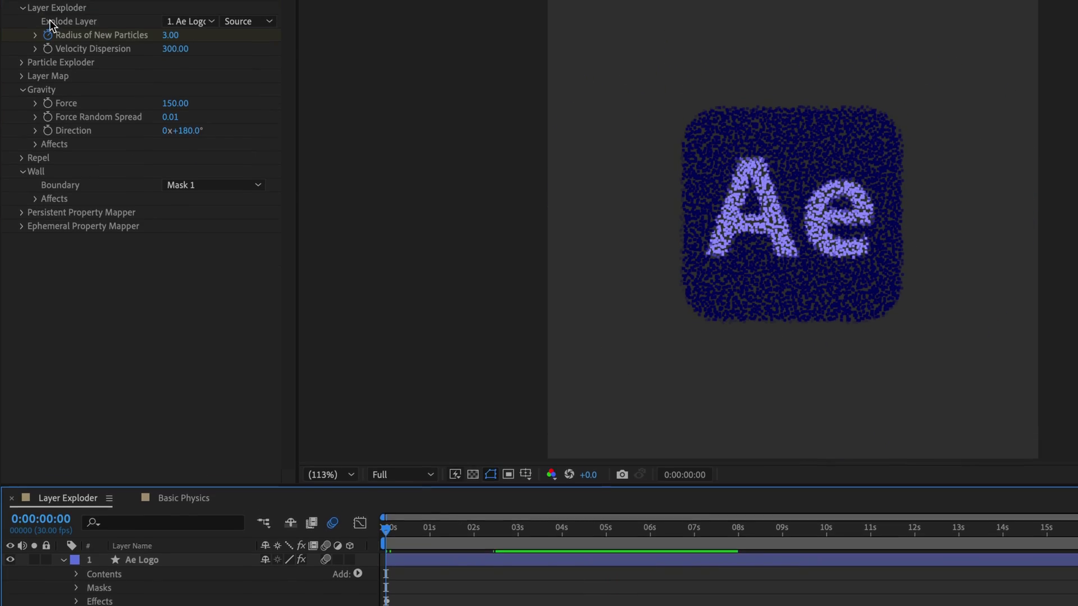
click(166, 157)
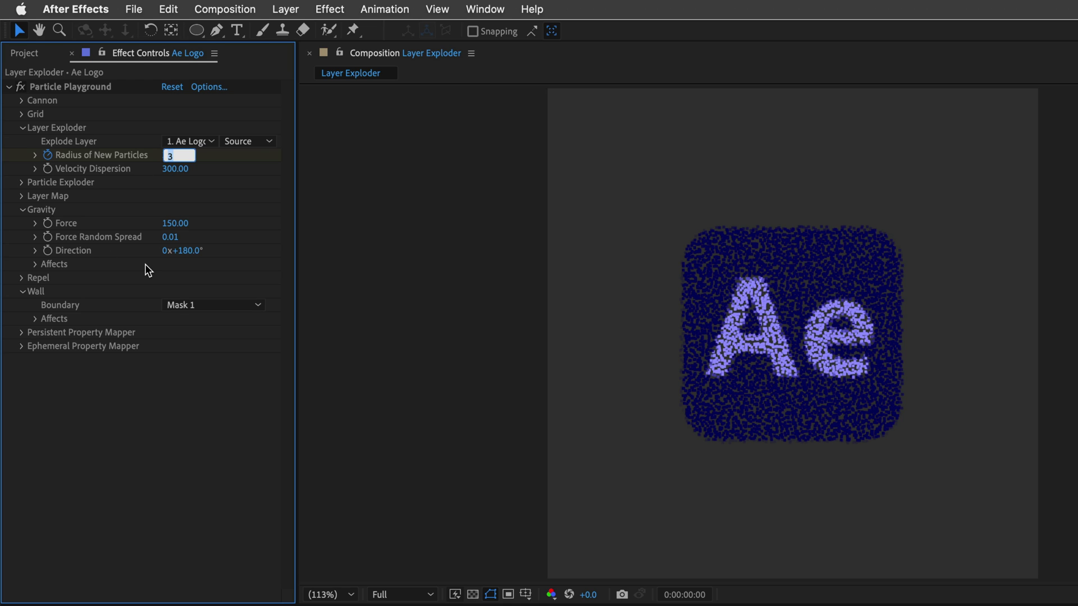
text(2)
key(Return)
key(space)
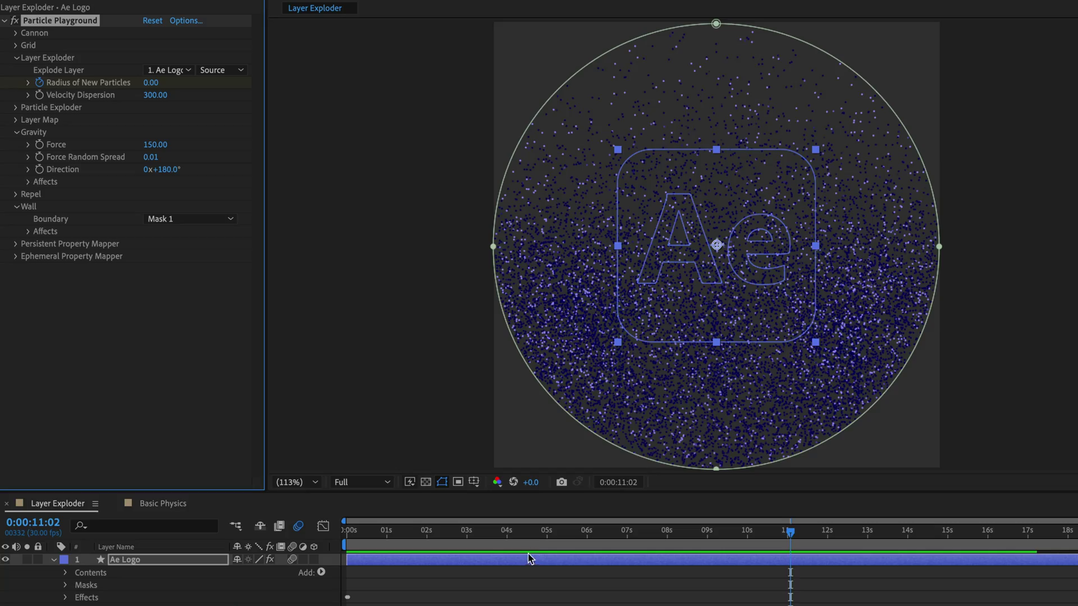
Step: Duplicate the Ae Logo layer and delete Particle Playground from the copy
drag(790, 529, 282, 548)
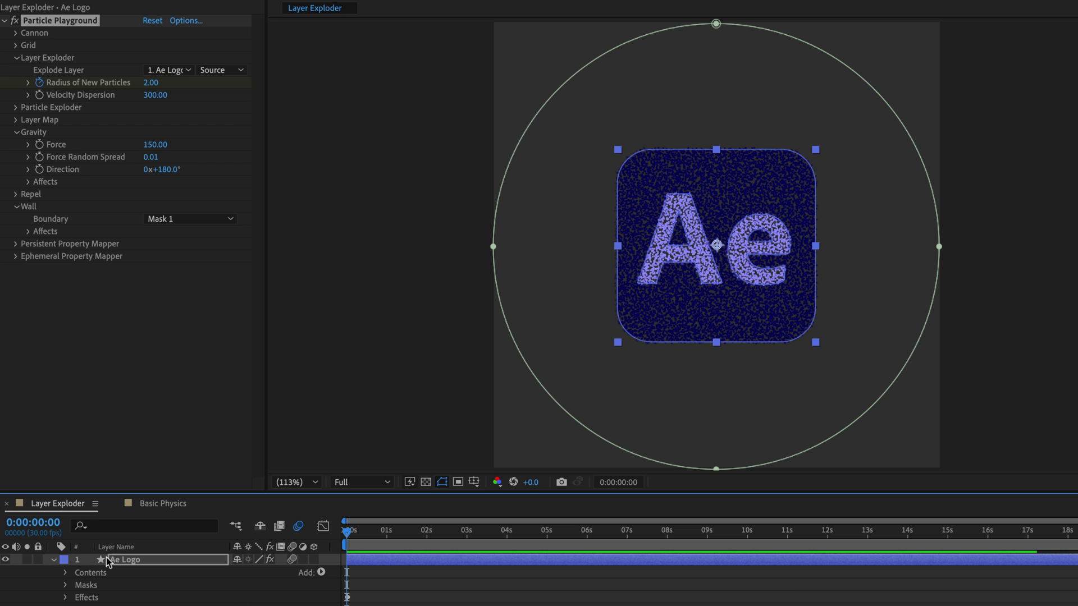
click(124, 560)
key(ctrl+d)
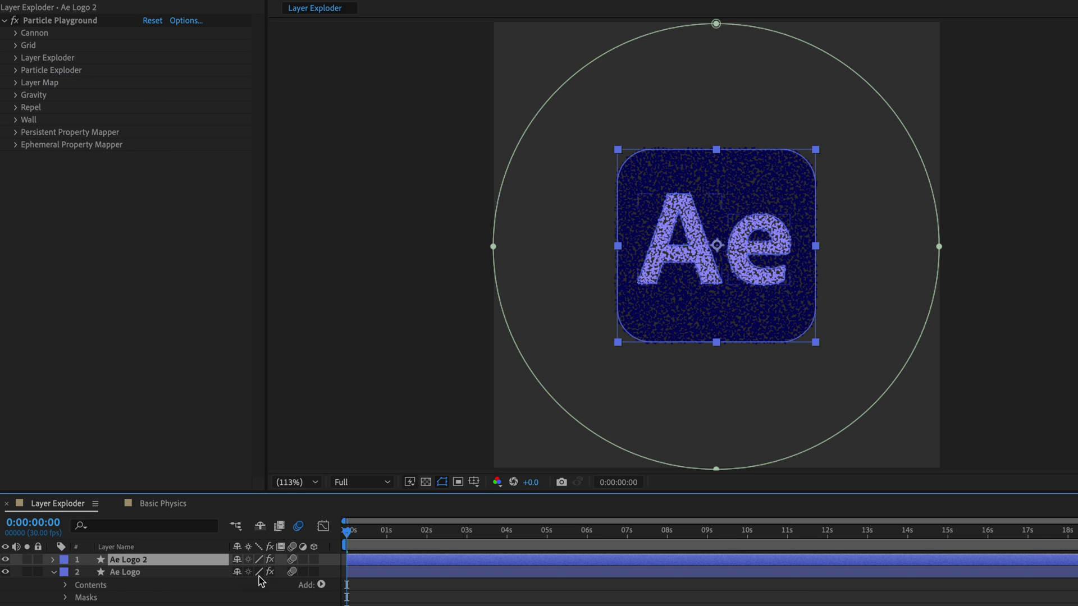
click(52, 21)
key(Return)
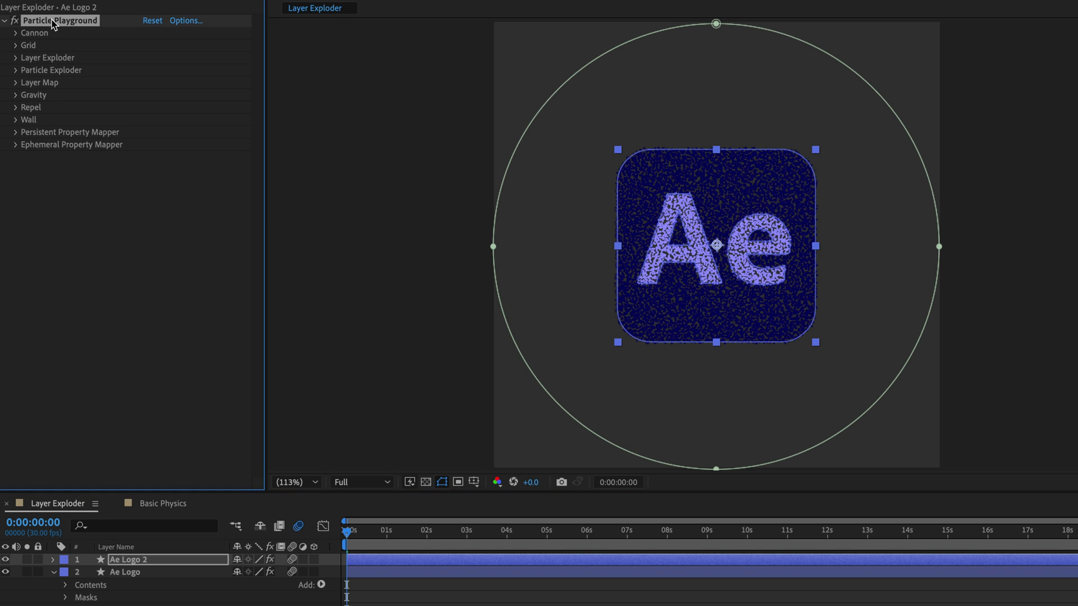
key(Delete)
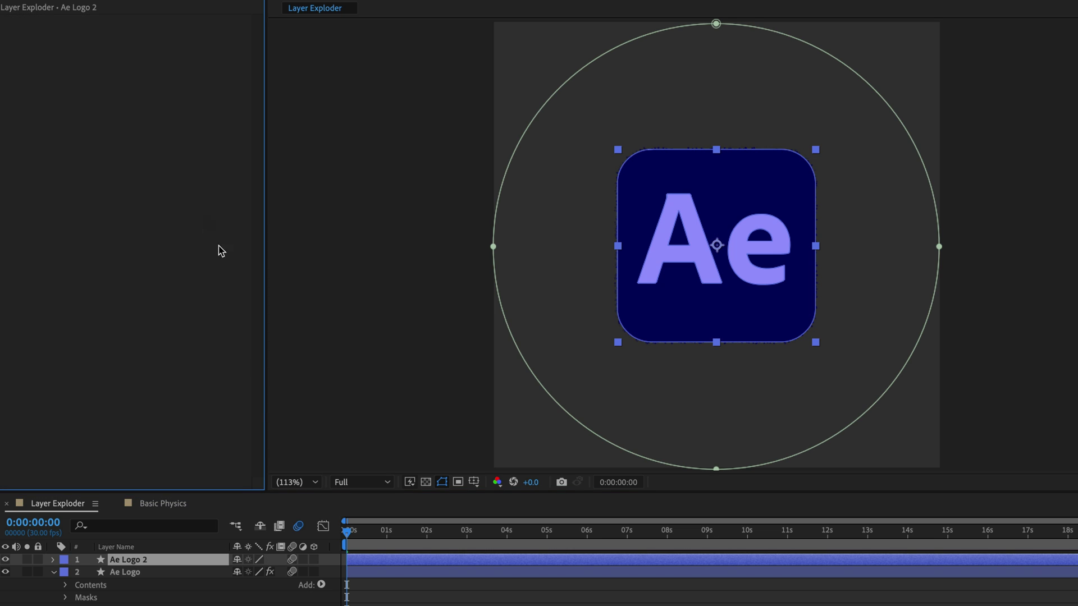
Step: Trim Ae Logo 2 to end around frame 20, then move to frame 10 with the copy selected
click(200, 562)
key(space)
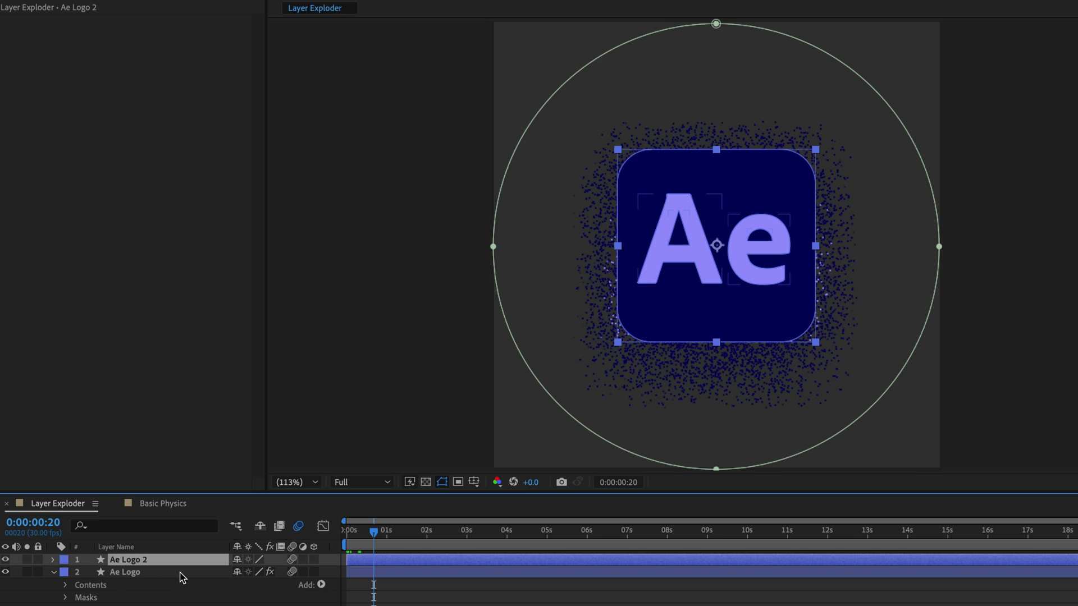
key(alt+bracketright)
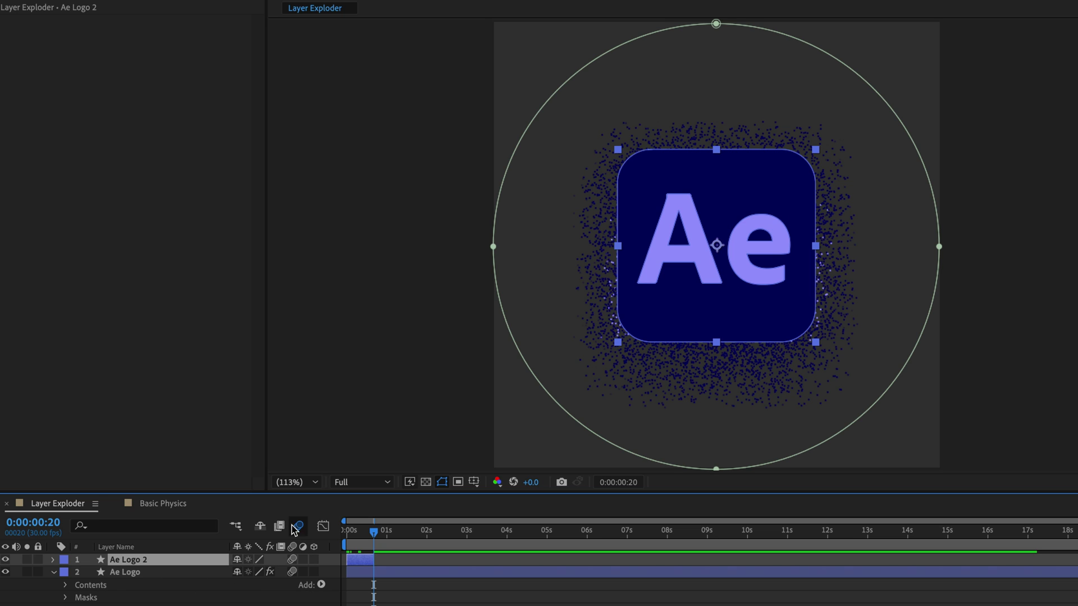
click(358, 576)
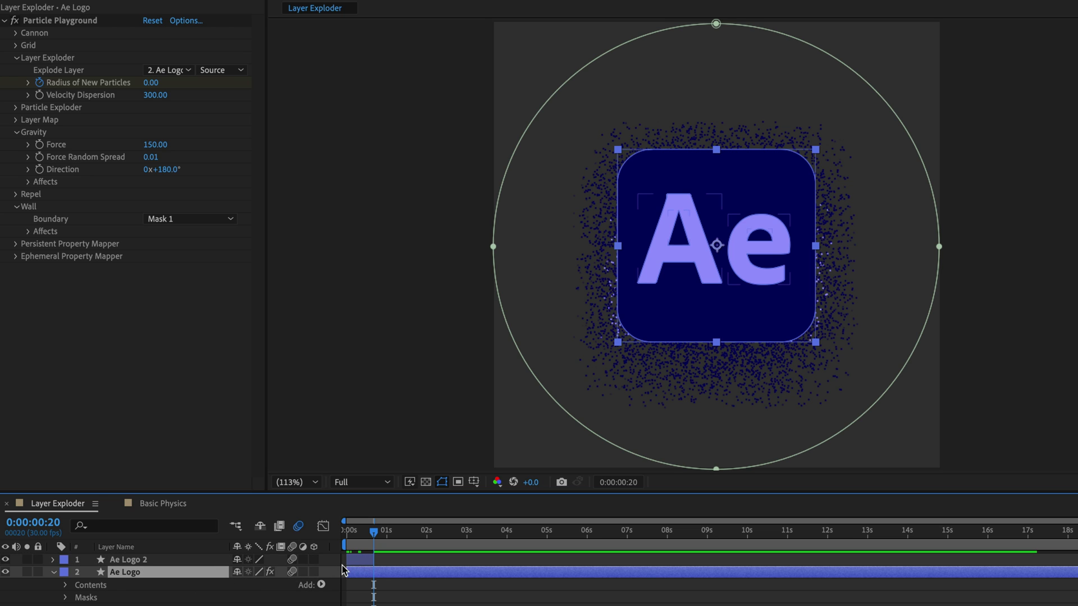
click(46, 525)
text(10)
key(Return)
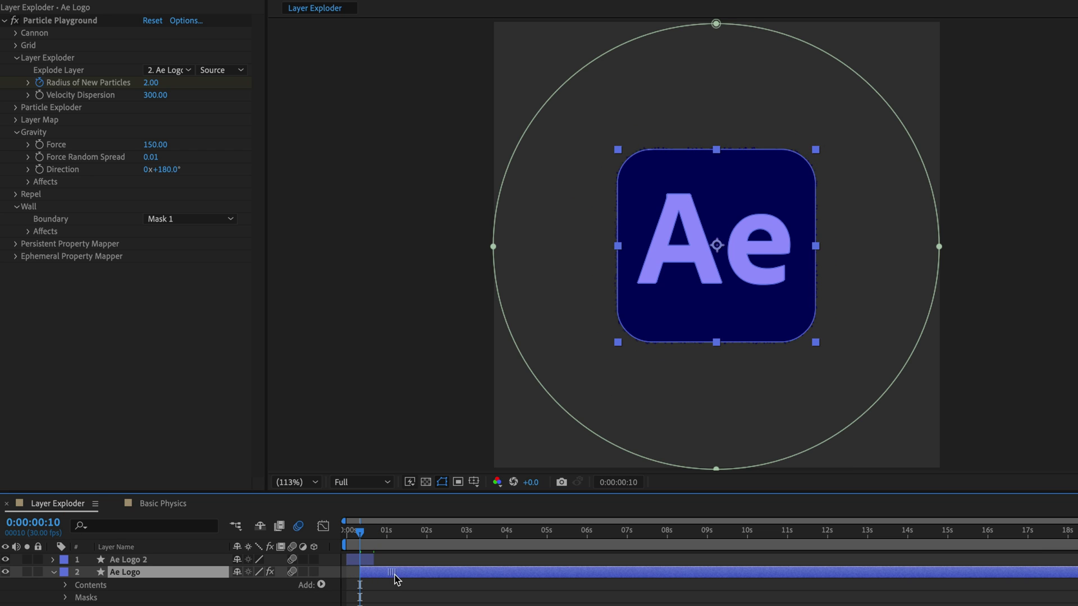
click(115, 561)
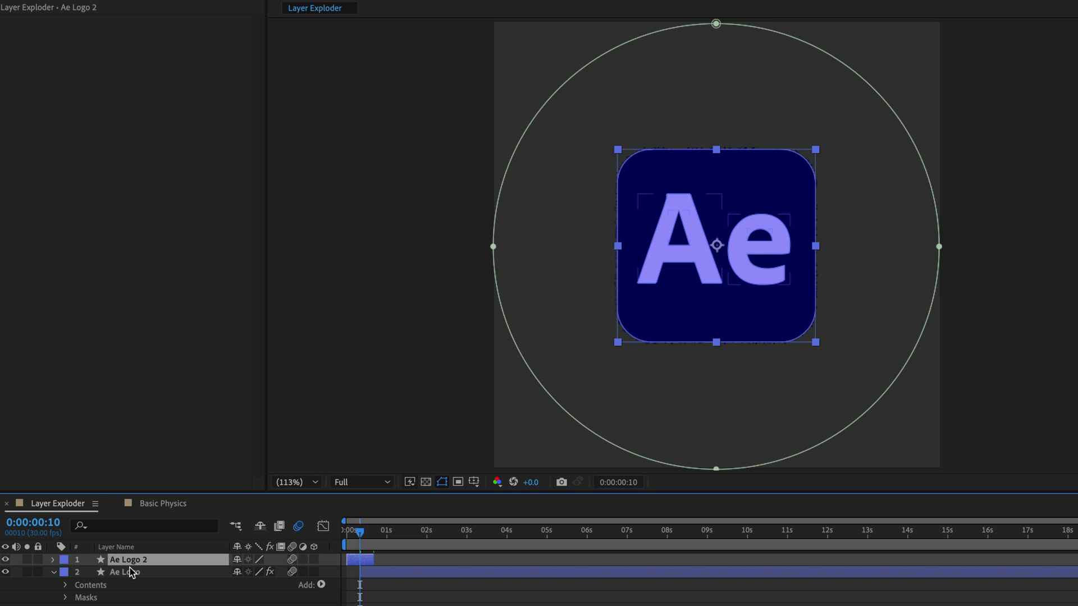
Step: Keyframe Ae Logo 2 opacity at 100% on frame 10, fading to 0% by frame 16
key(alt+shift+t)
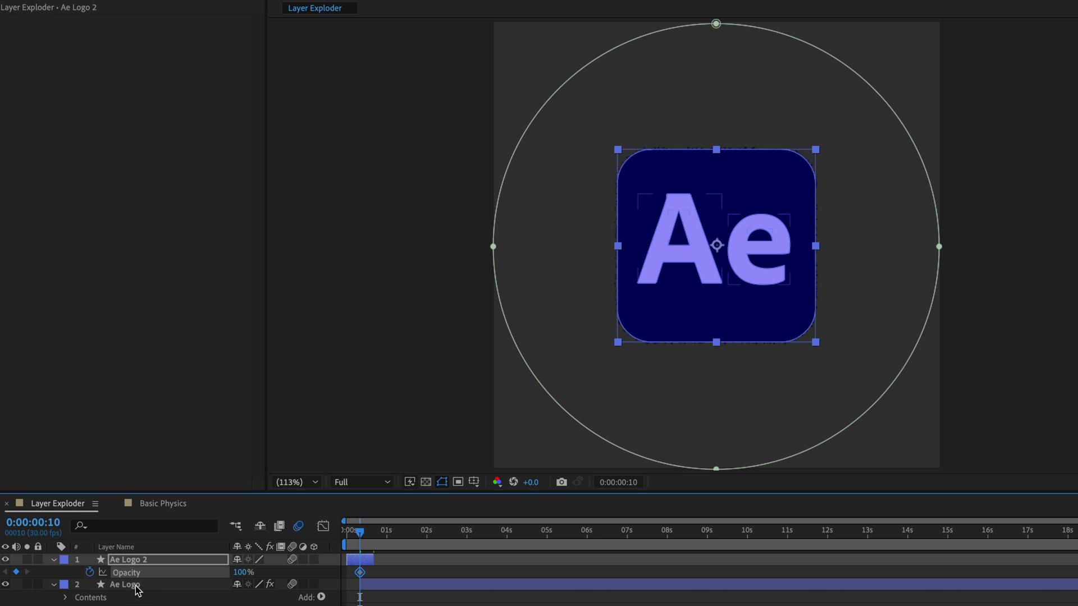
key(equal)
key(equal)
key(equal)
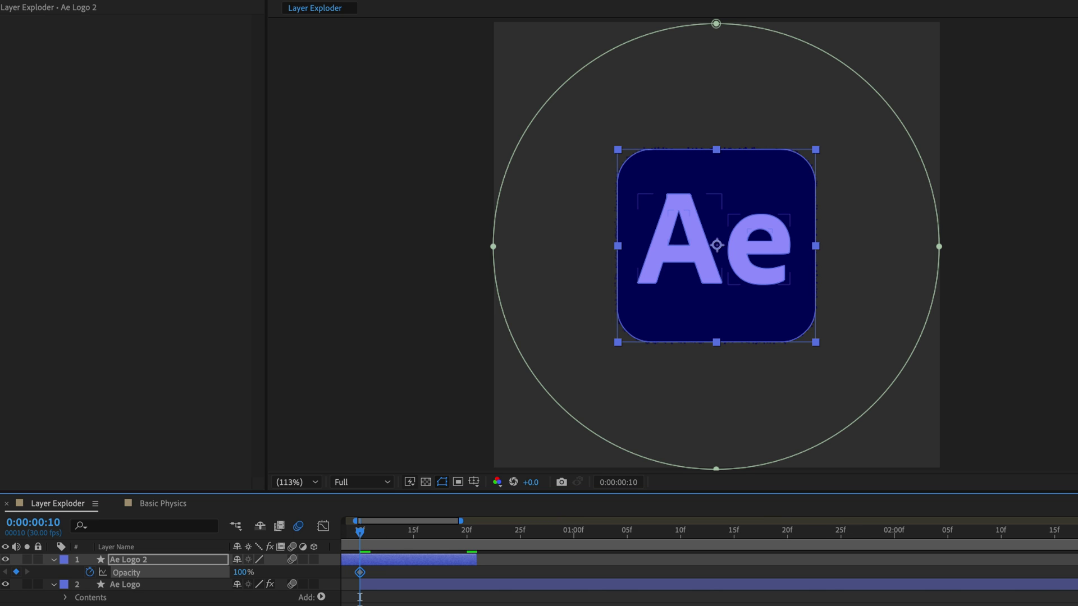
drag(359, 532, 427, 548)
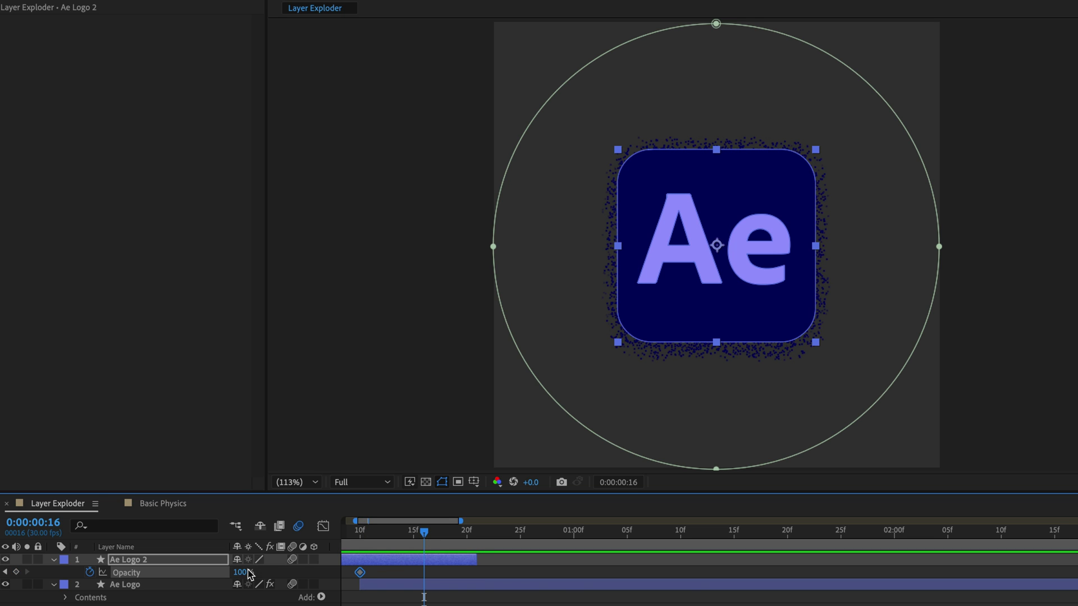
drag(249, 574, 219, 574)
key(Home)
key(semicolon)
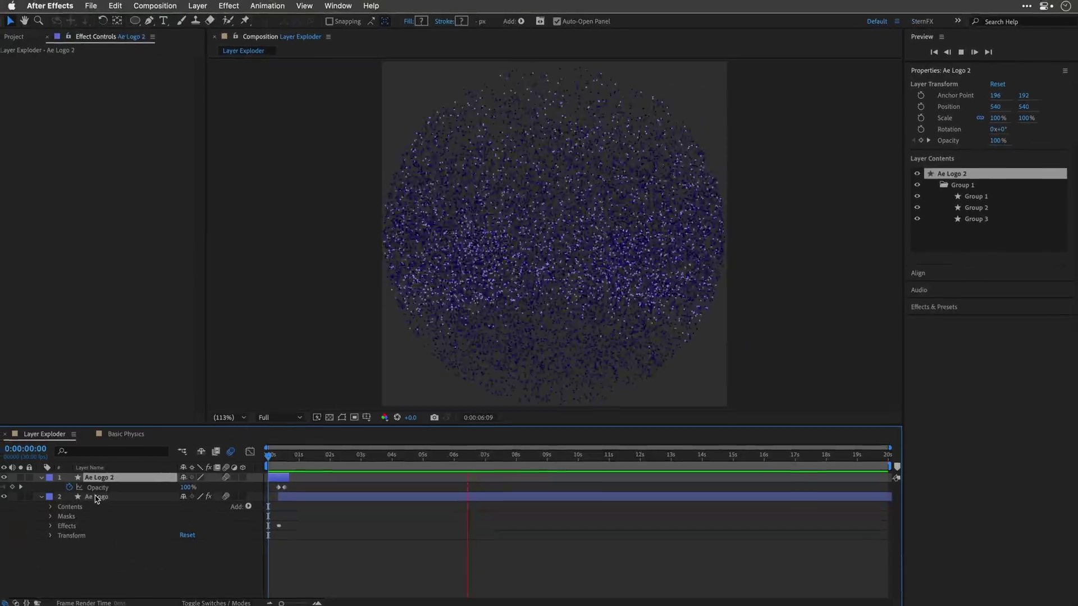
Step: Raise the Ae Logo gravity Force to 250 and replay the explosion from the start
click(99, 495)
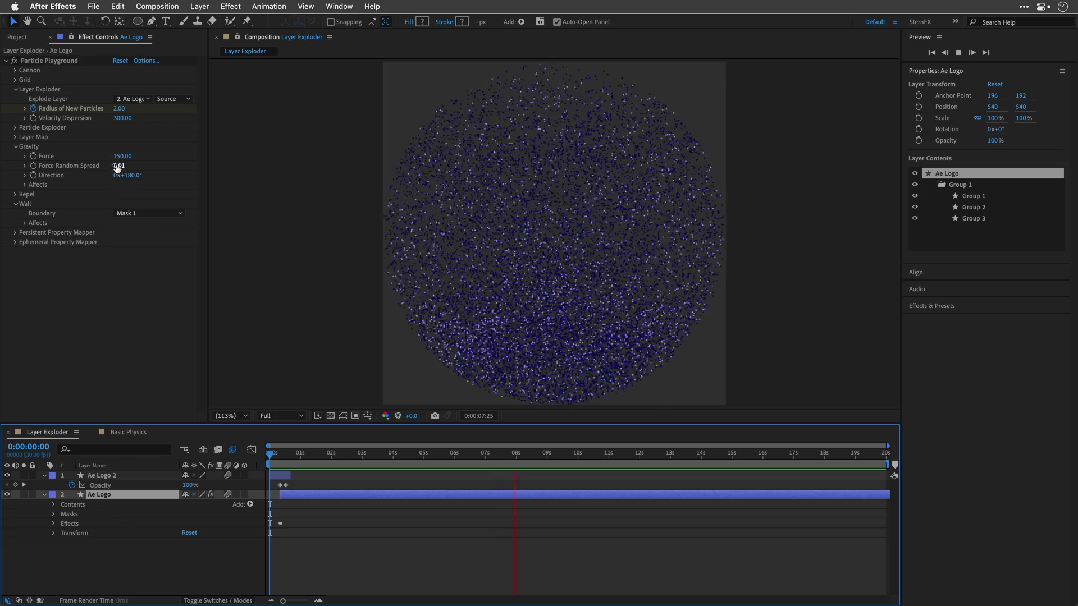
click(122, 156)
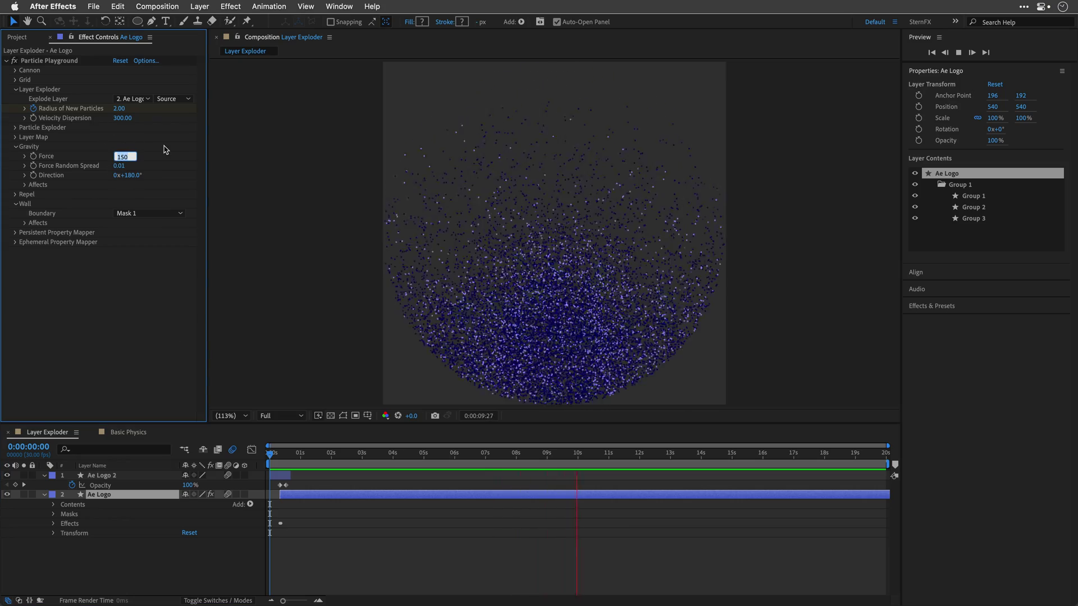
text(2)
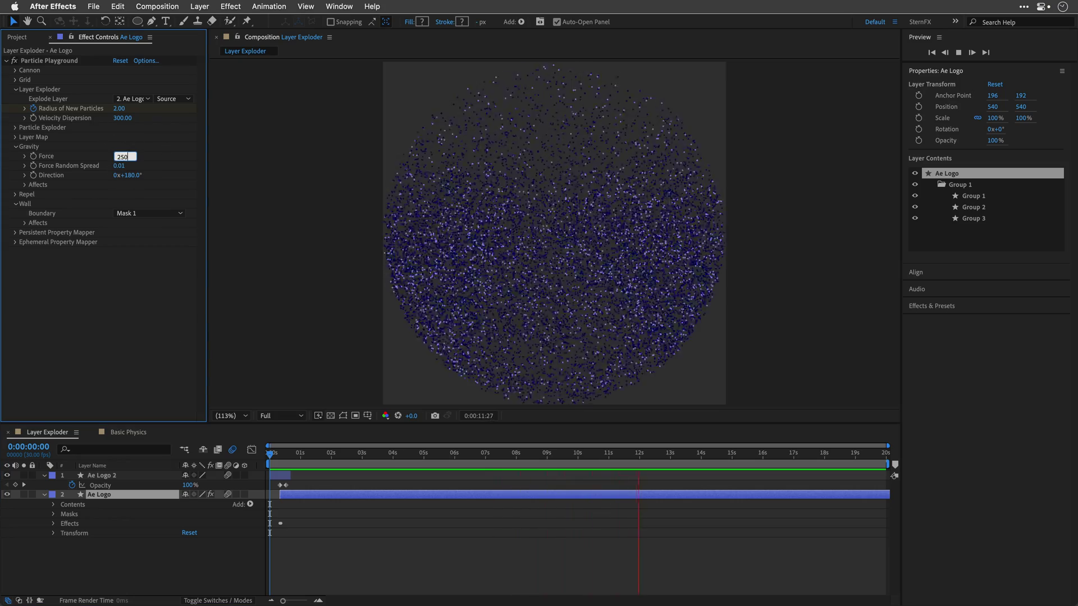
key(Return)
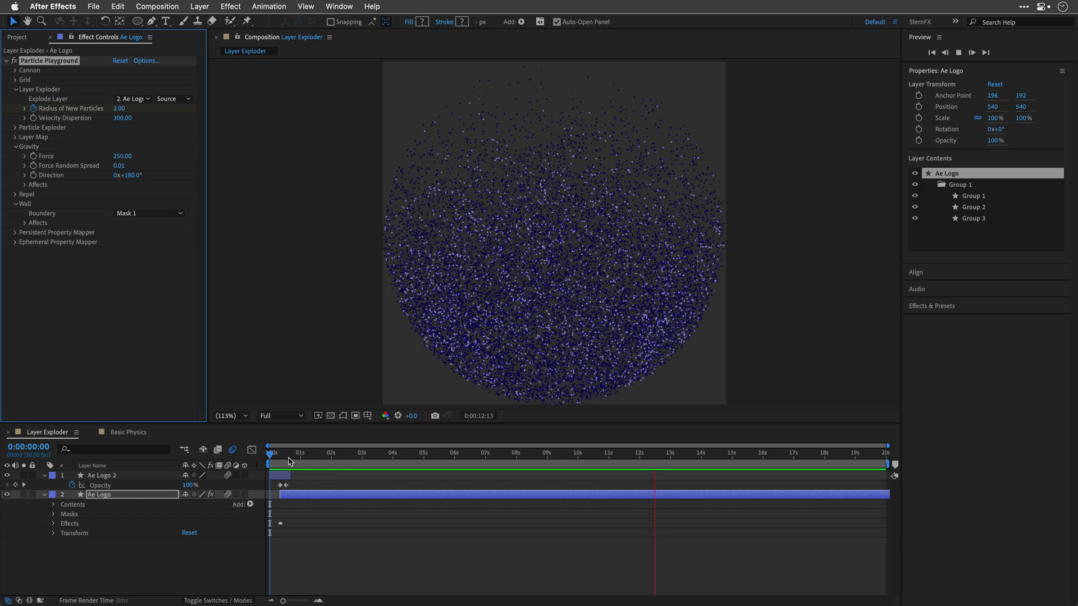
click(242, 550)
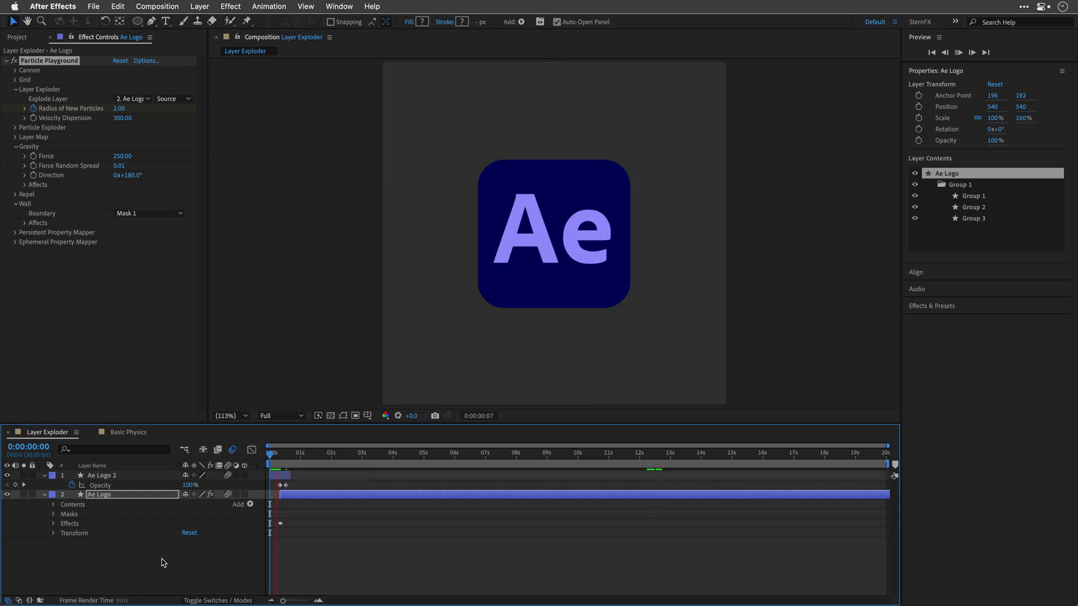
key(space)
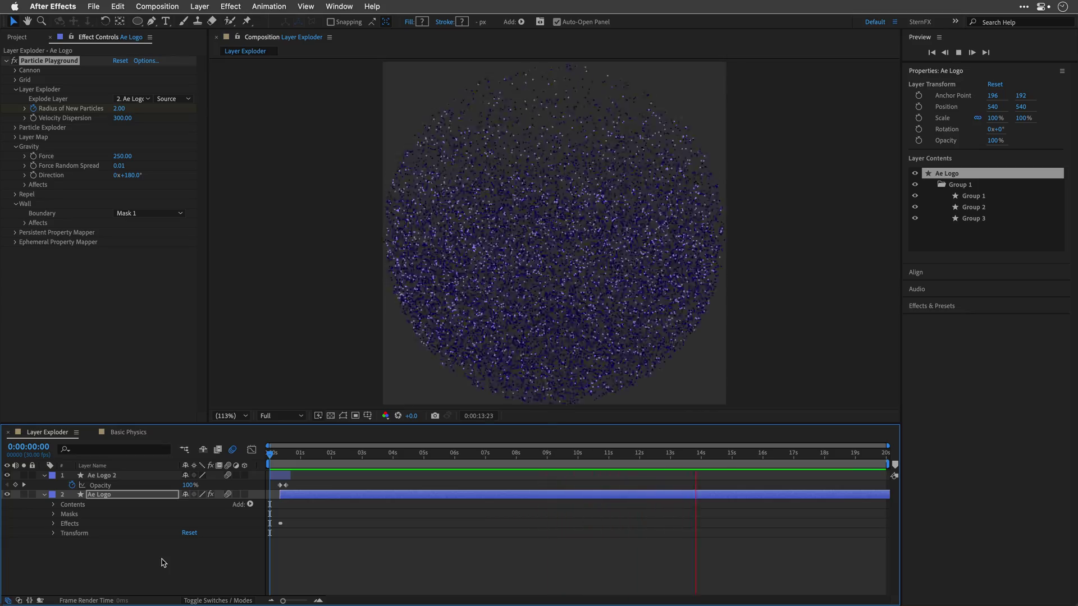
key(space)
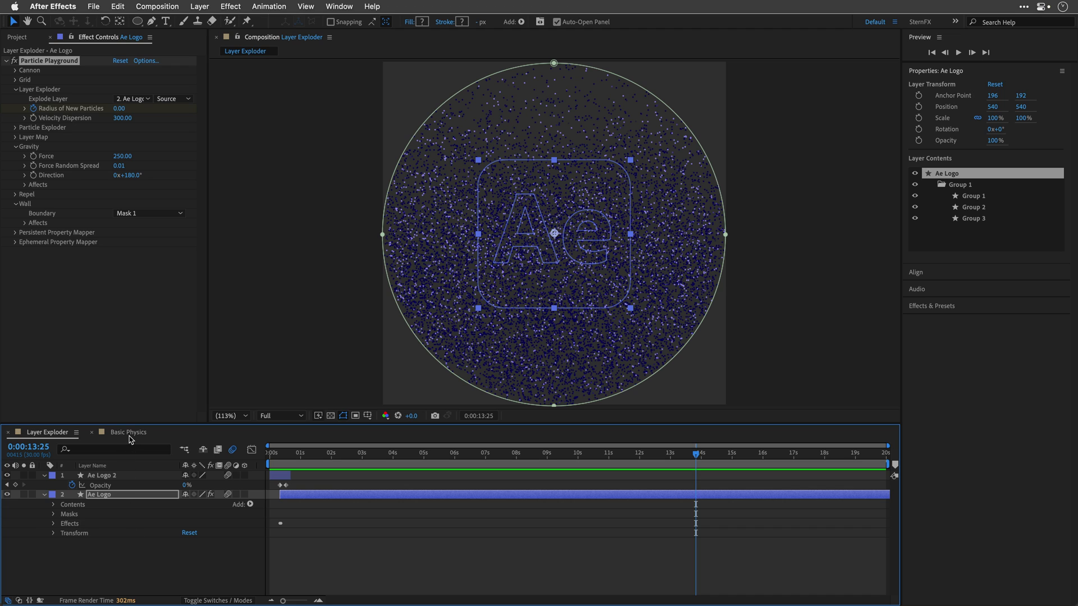
Step: Open the Basic Physics tab, select PRIMARY PHYSICS, and toggle its visibility off and back on
click(128, 433)
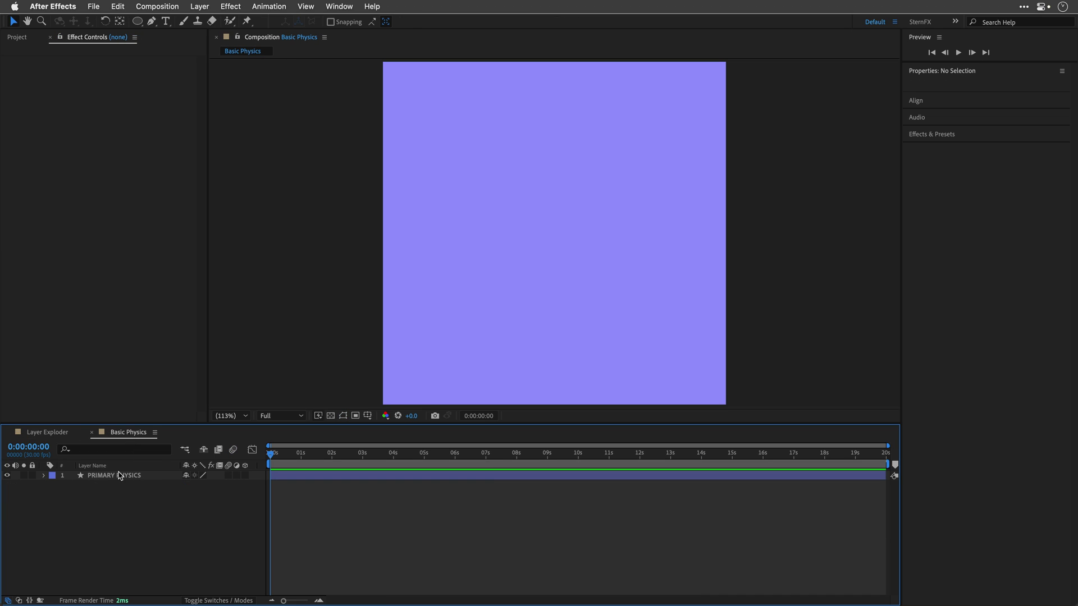
click(120, 478)
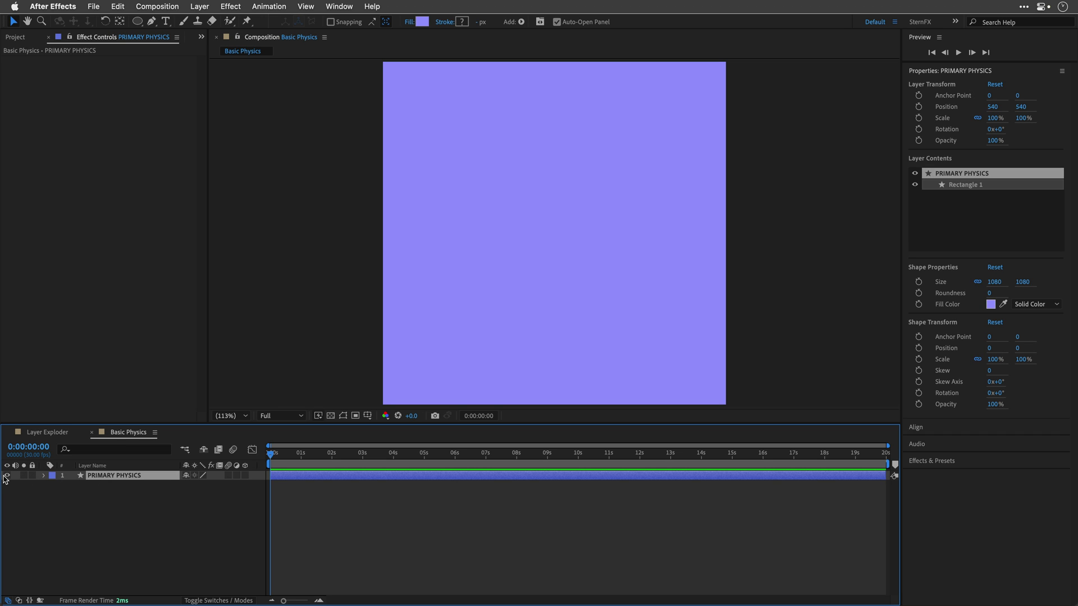
click(7, 476)
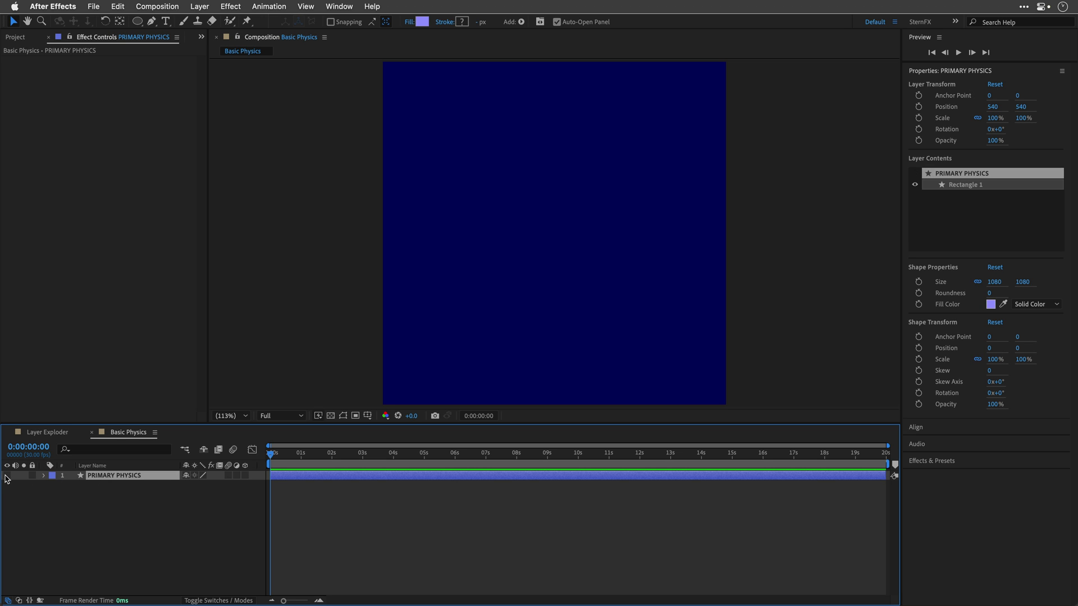
click(7, 476)
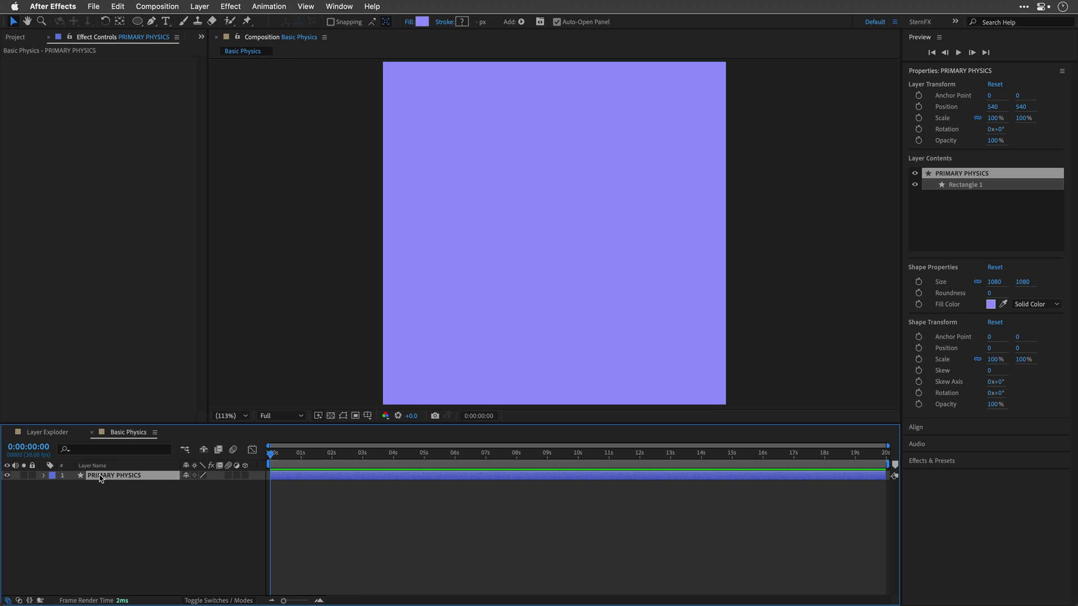
key(Return)
key(super+c)
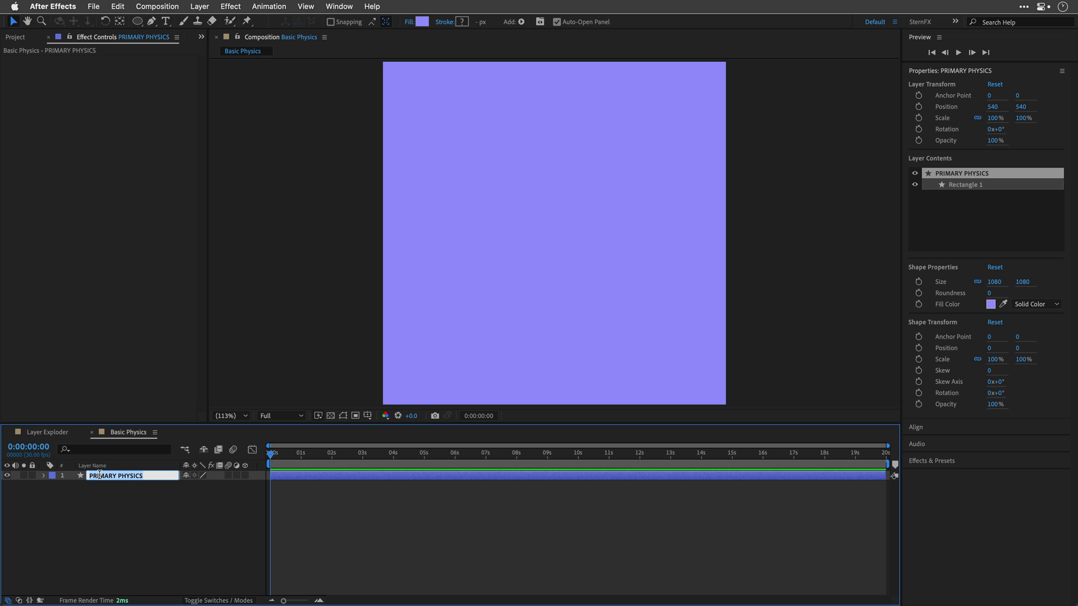
key(Return)
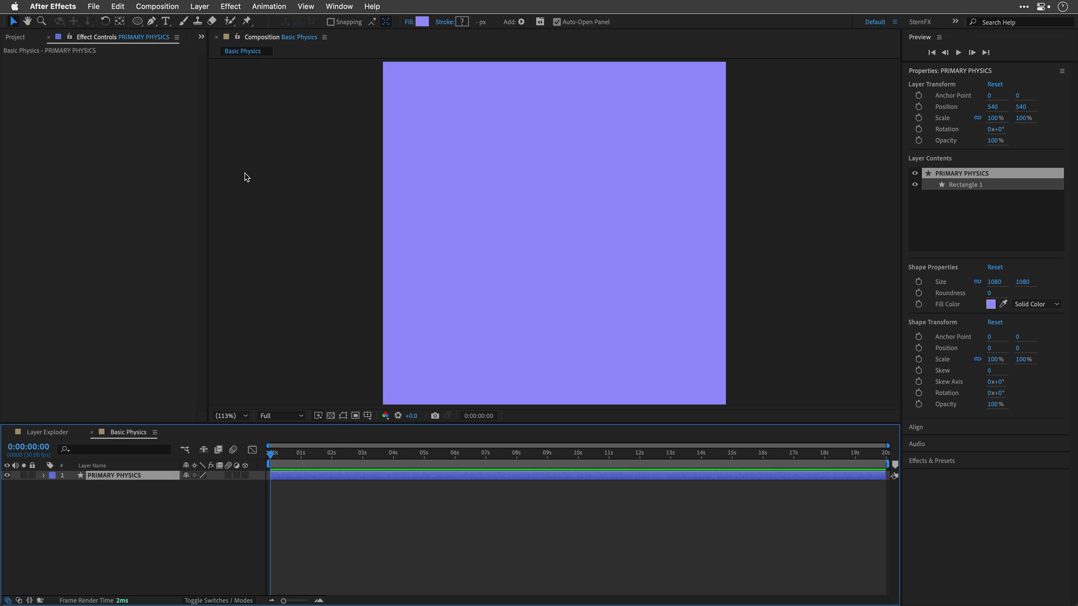
click(231, 6)
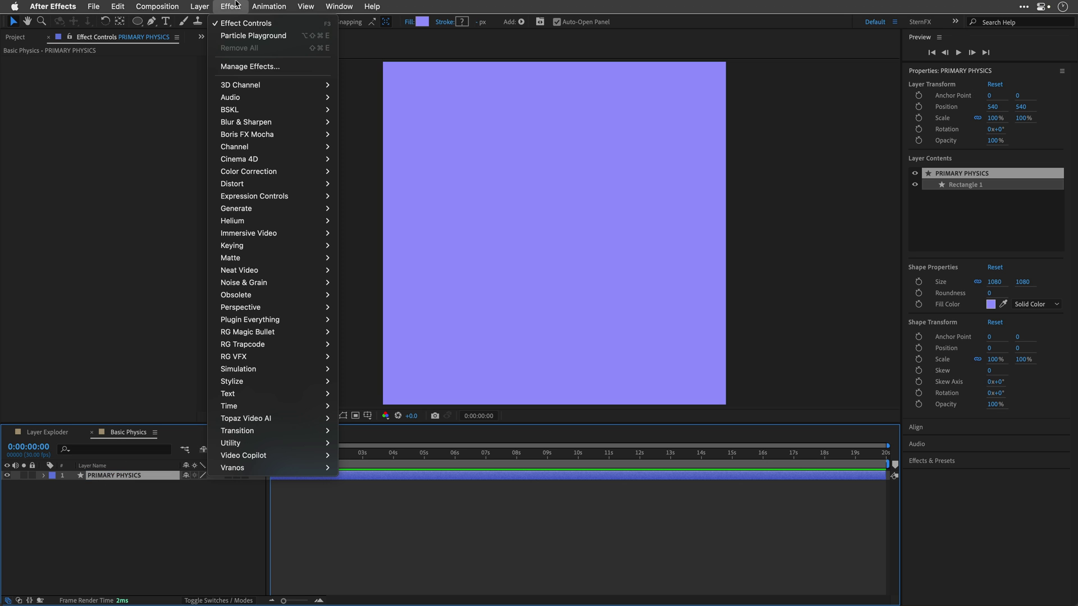
Step: Apply Particle Playground to PRIMARY PHYSICS and set Cannon Particles Per Second to 0
click(233, 39)
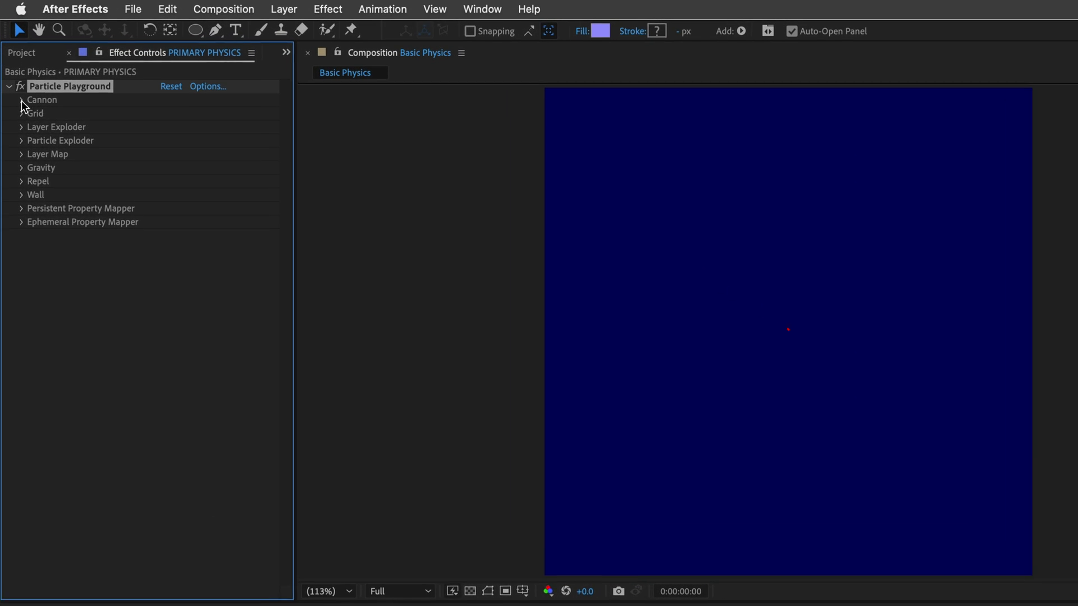
click(15, 70)
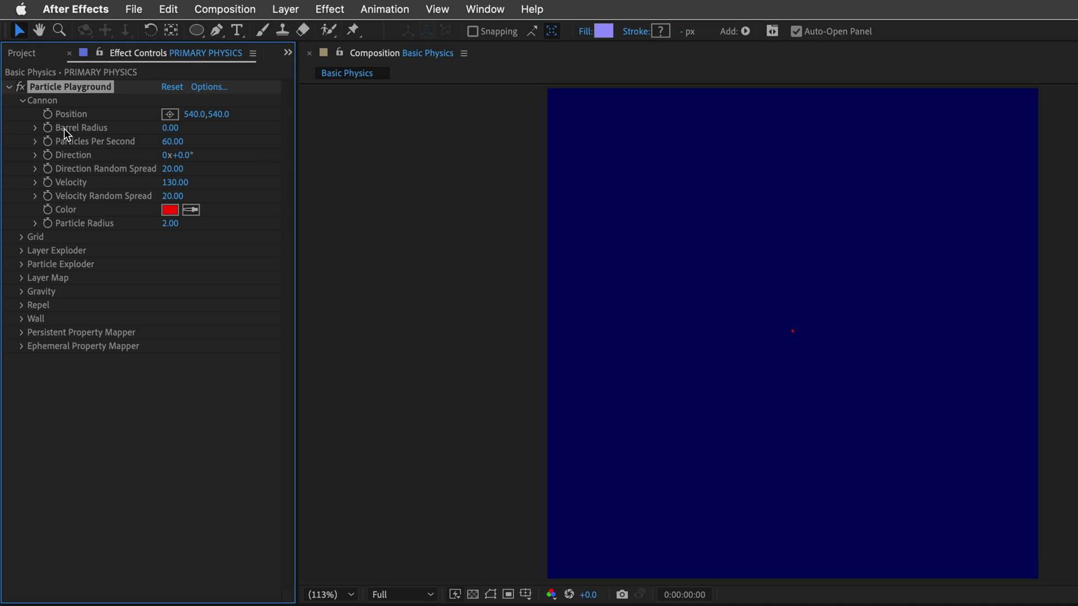
click(173, 142)
text(0)
key(Return)
click(203, 89)
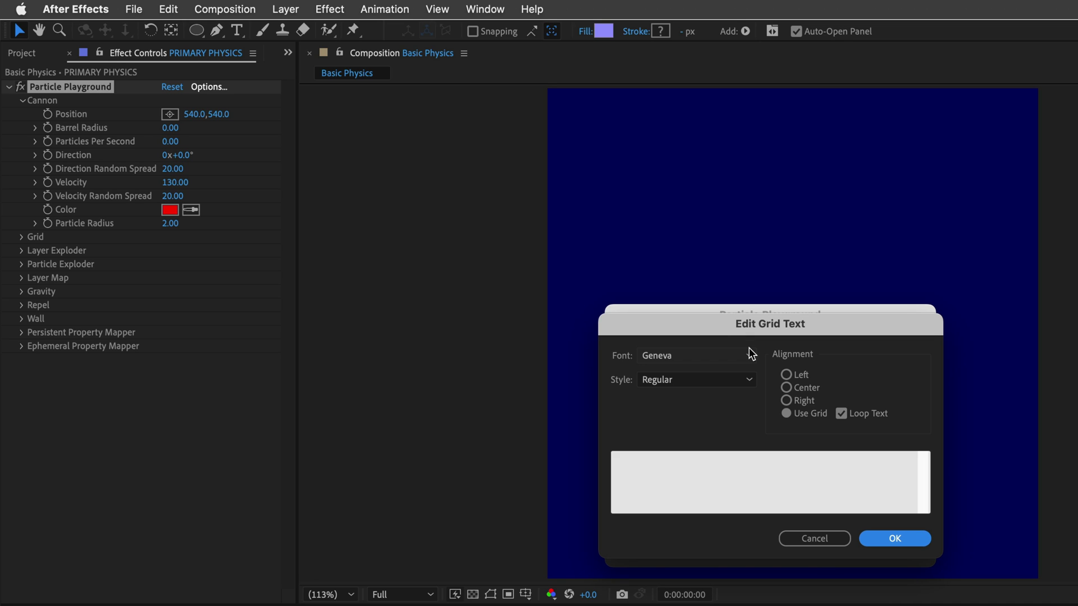
Step: Enter the grid text PRIMARY and PHYSICS on two separate lines
click(625, 459)
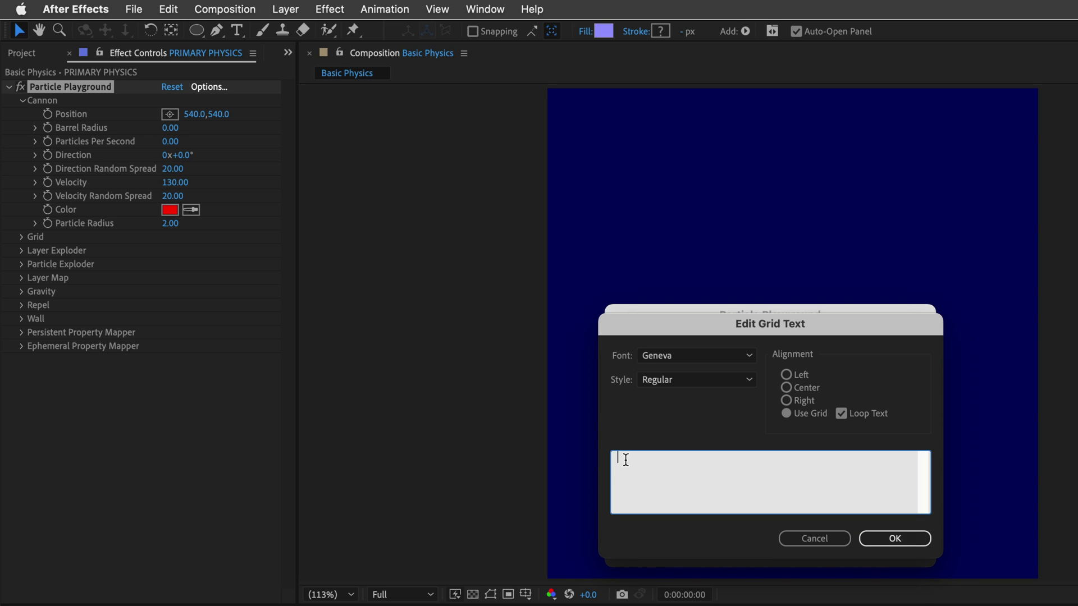
key(super+v)
double_click(656, 457)
key(Return)
Step: Choose Darkmode Mono Off Black as the grid font and confirm both dialogs
click(705, 356)
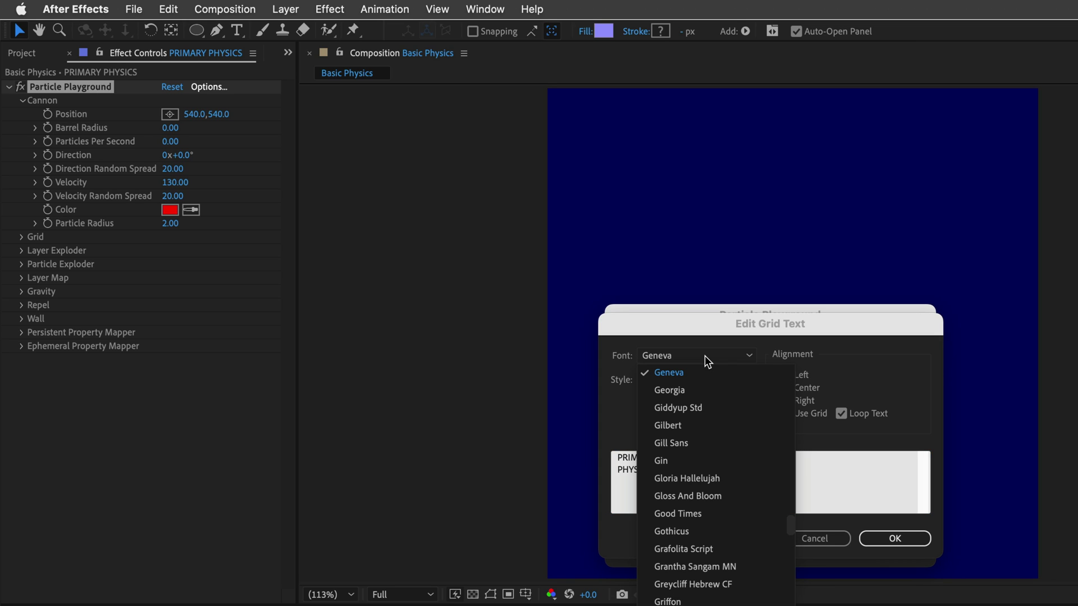
text(dap)
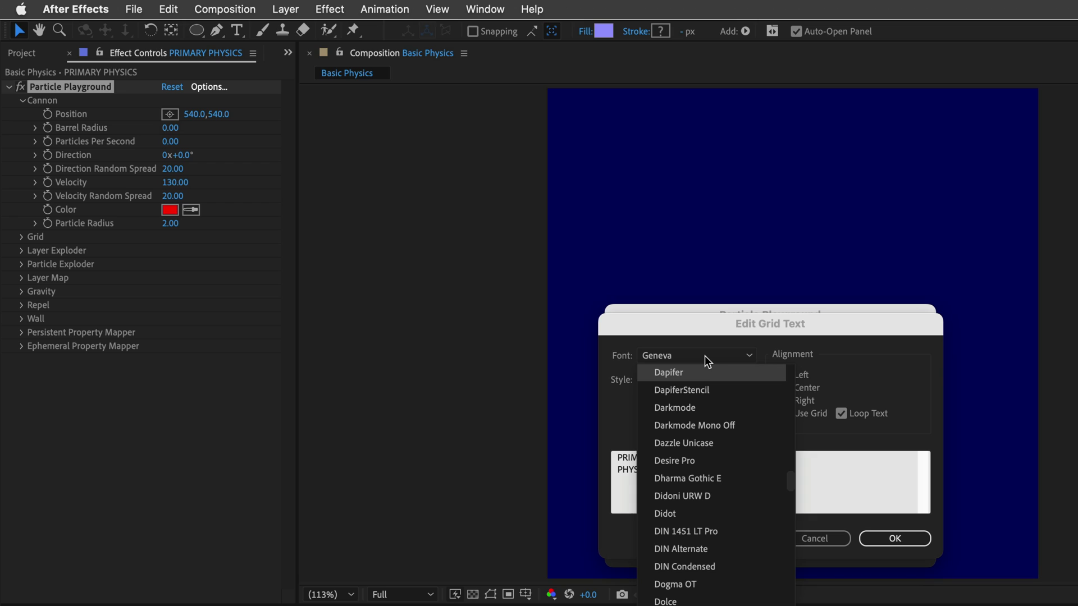
key(Down)
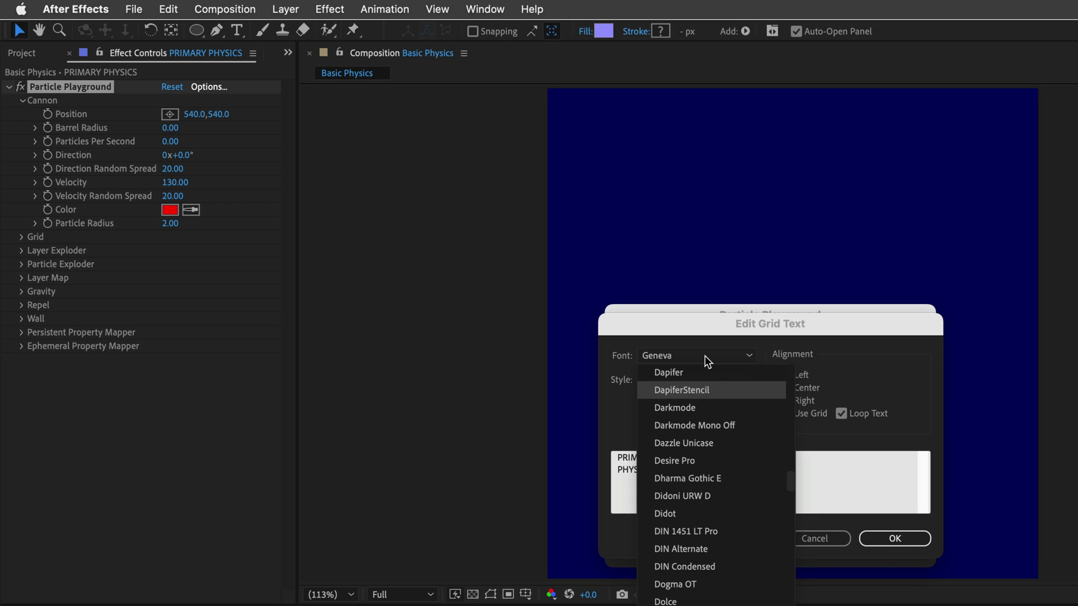
click(672, 427)
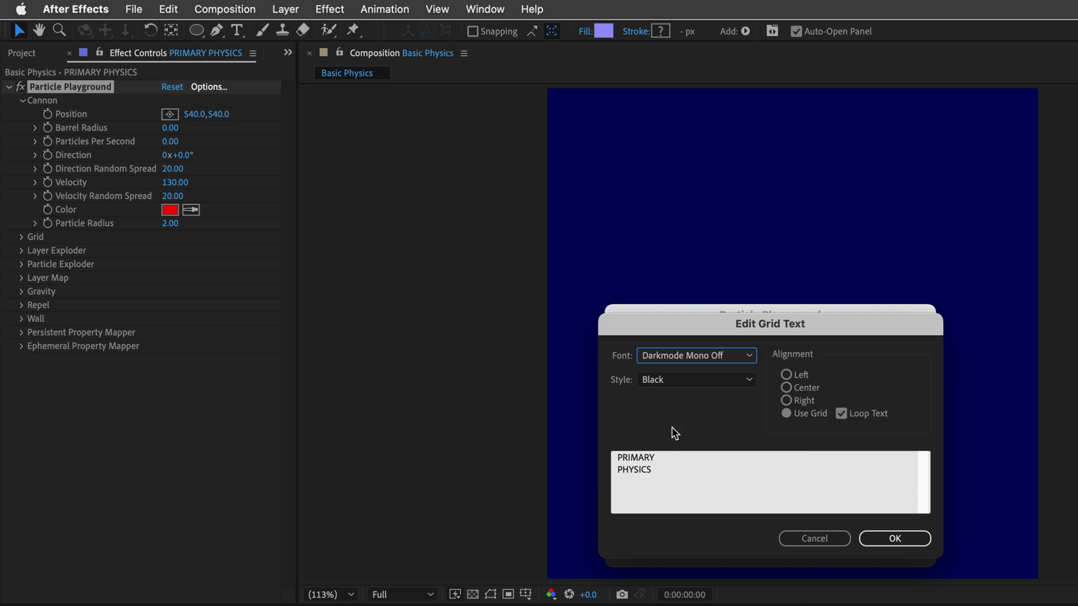
click(910, 537)
click(887, 546)
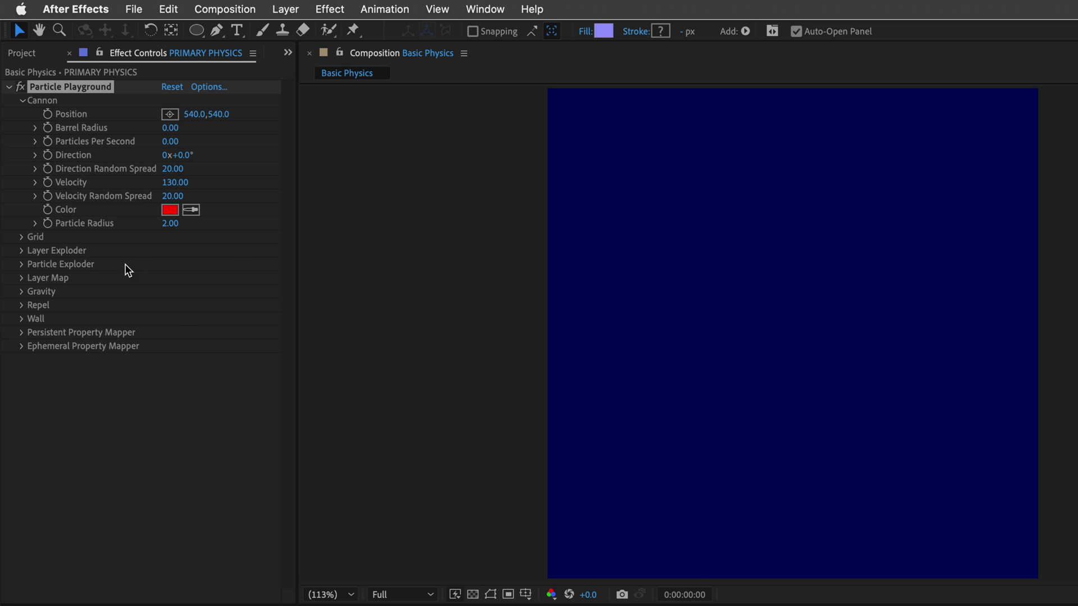
Step: Set Grid Font Size to 100 and sample the layer's purple fill as the grid colour
click(23, 101)
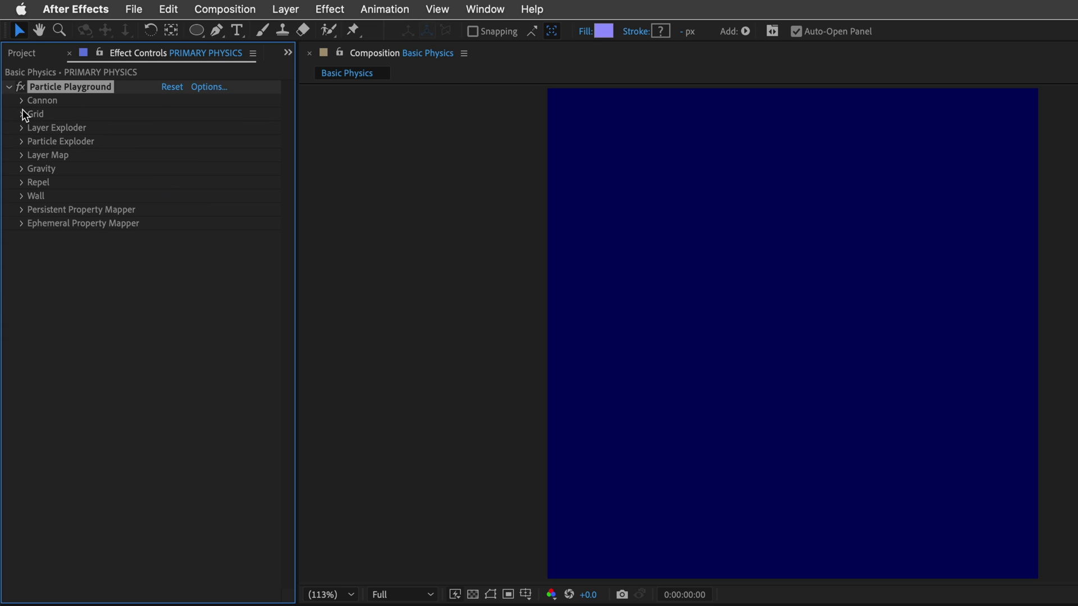
click(22, 114)
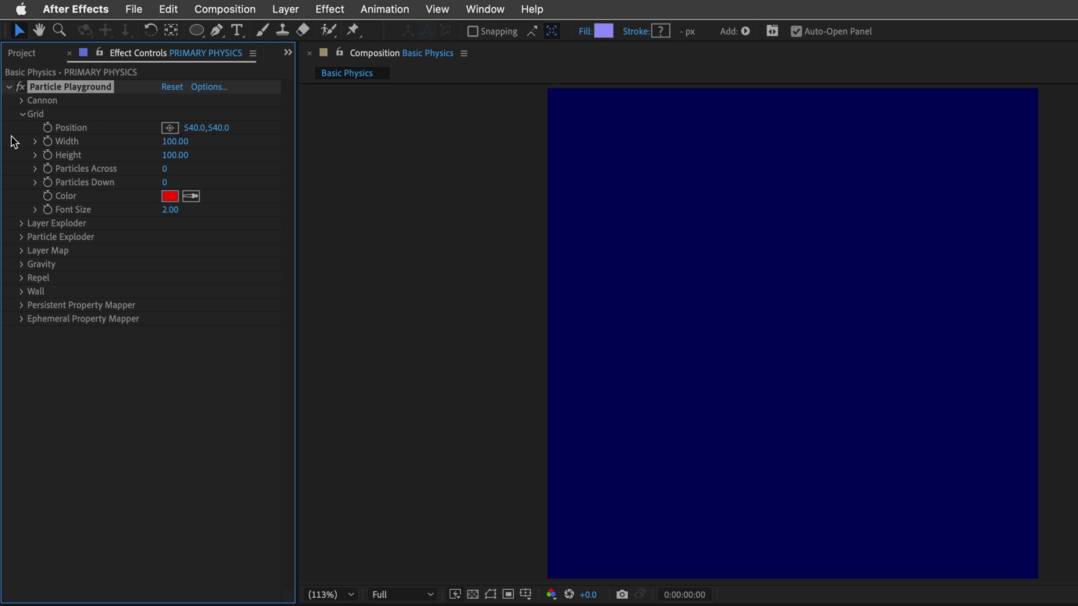
click(170, 210)
text(100)
key(Return)
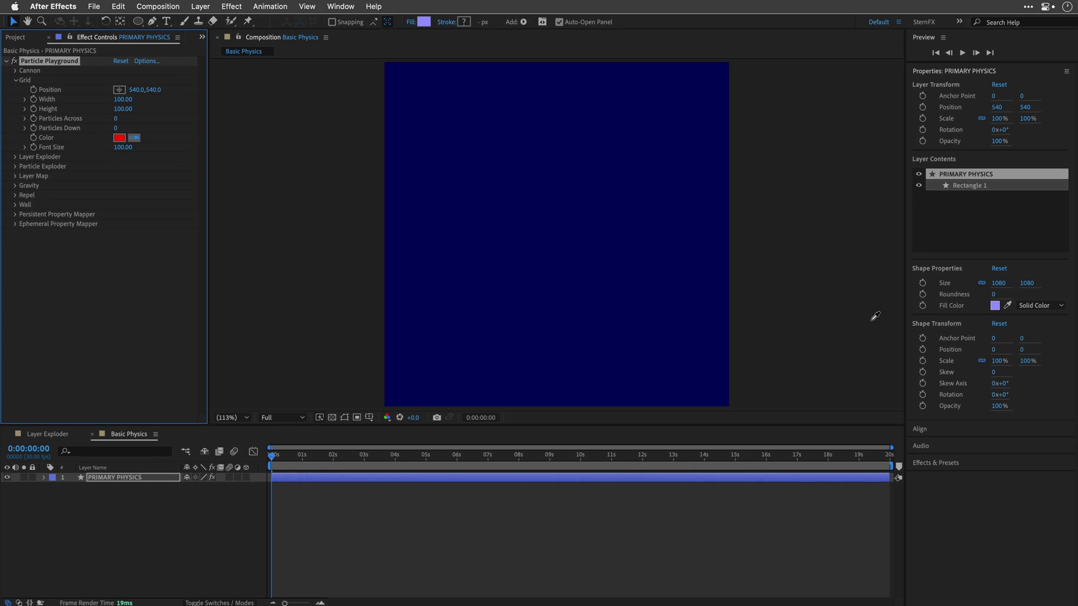
click(990, 305)
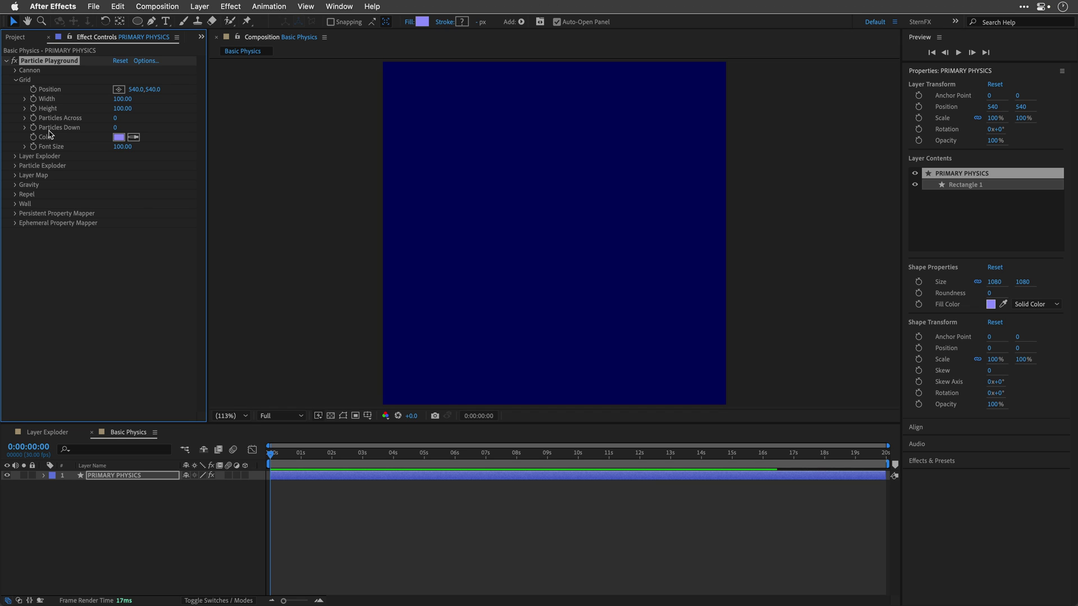
Step: Set Grid Particles Across to 7 and Down to 2, then preview the letters
click(114, 119)
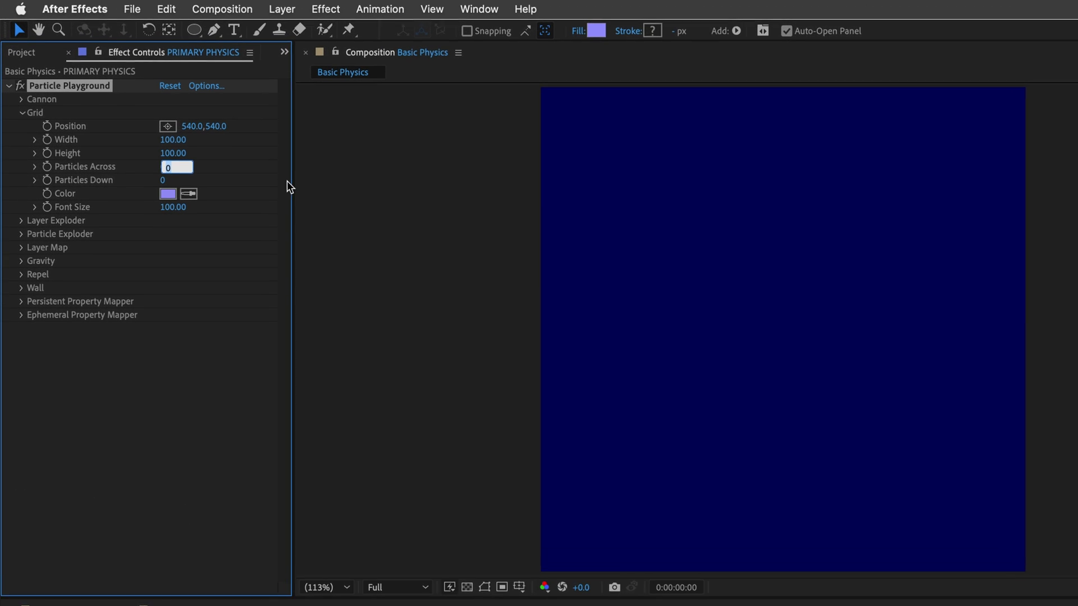
text(7)
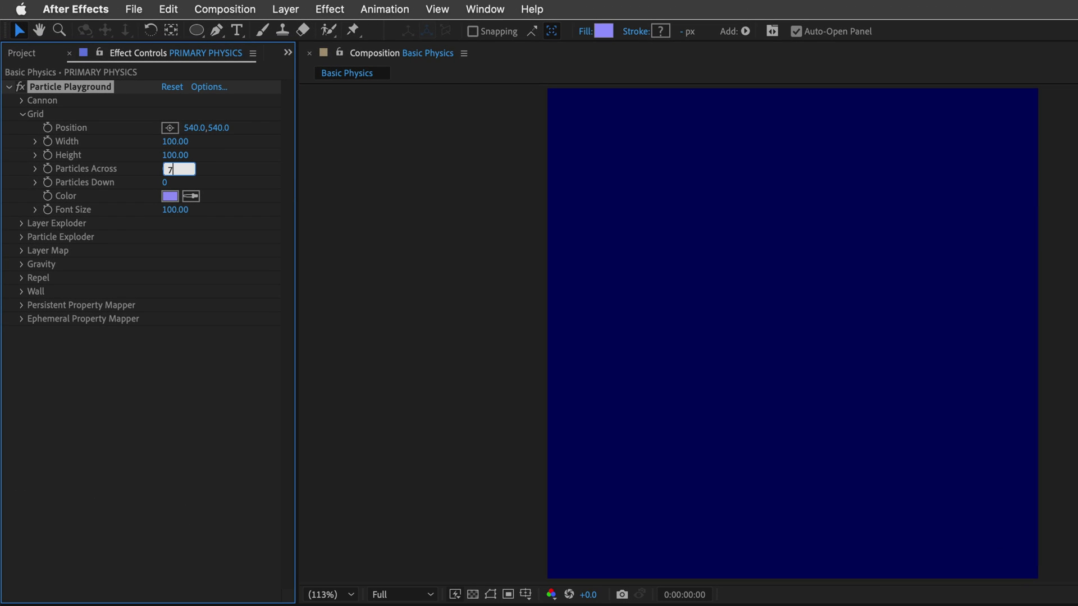
key(Tab)
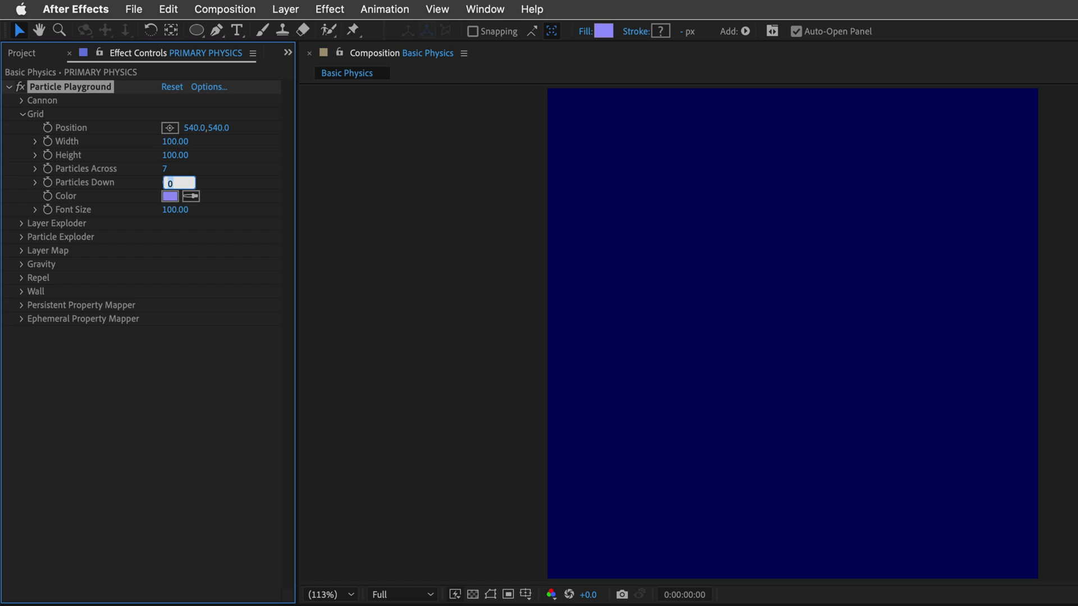
text(2)
key(Return)
key(space)
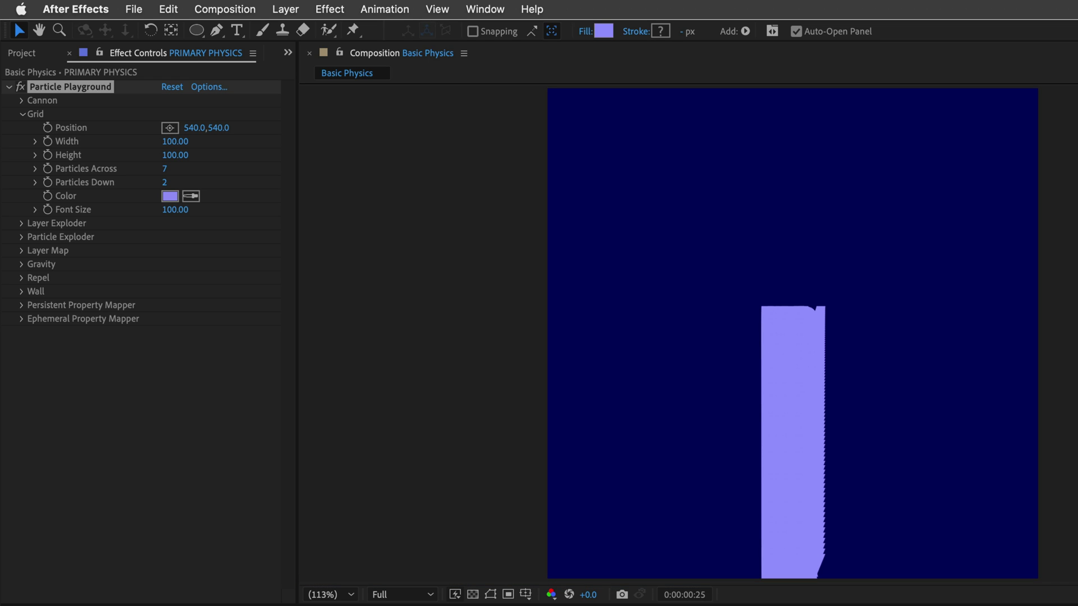
key(space)
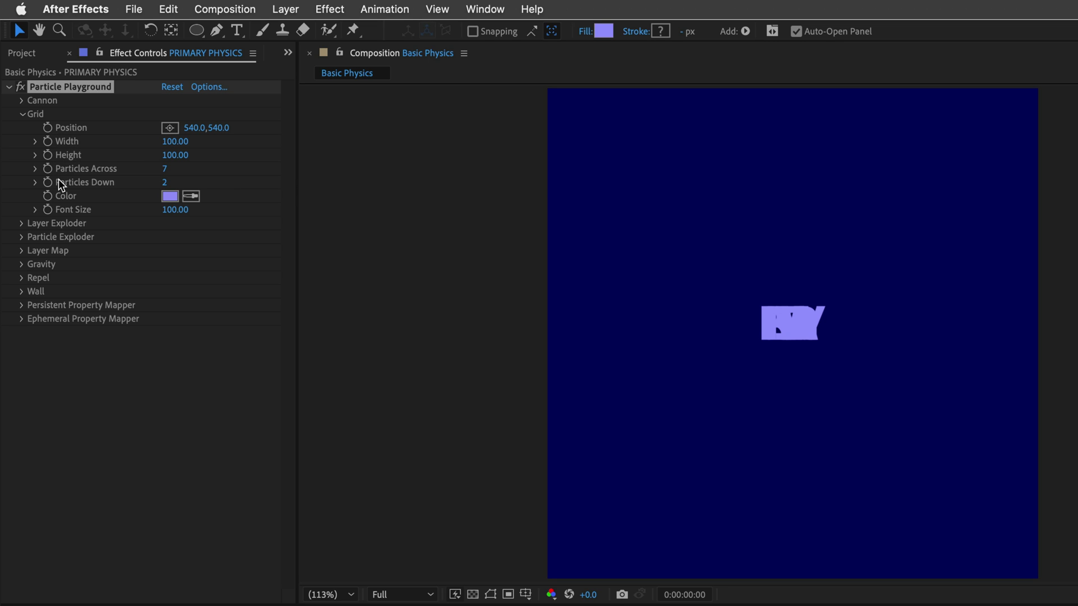
Step: Set the particle grid Width to 800 and Height to 200
click(170, 142)
drag(170, 141, 516, 153)
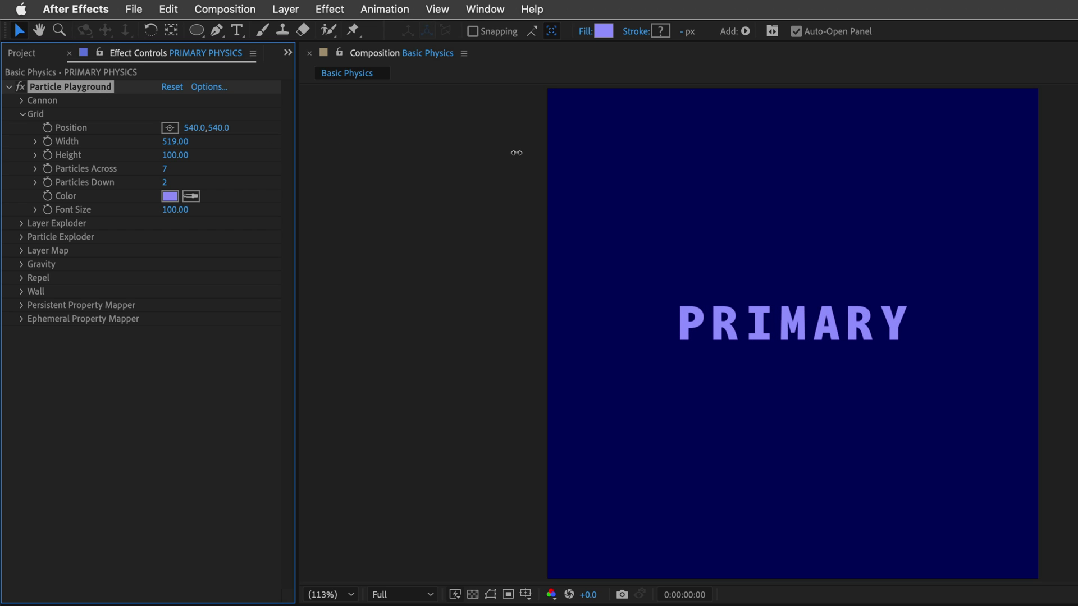
click(175, 142)
text(800)
key(Tab)
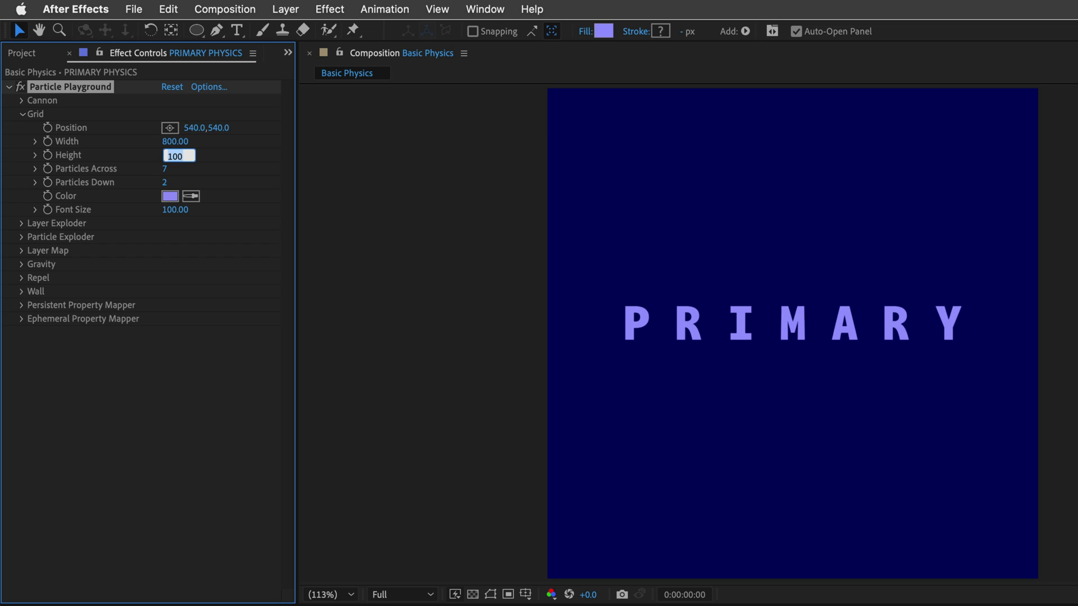
text(200)
key(Return)
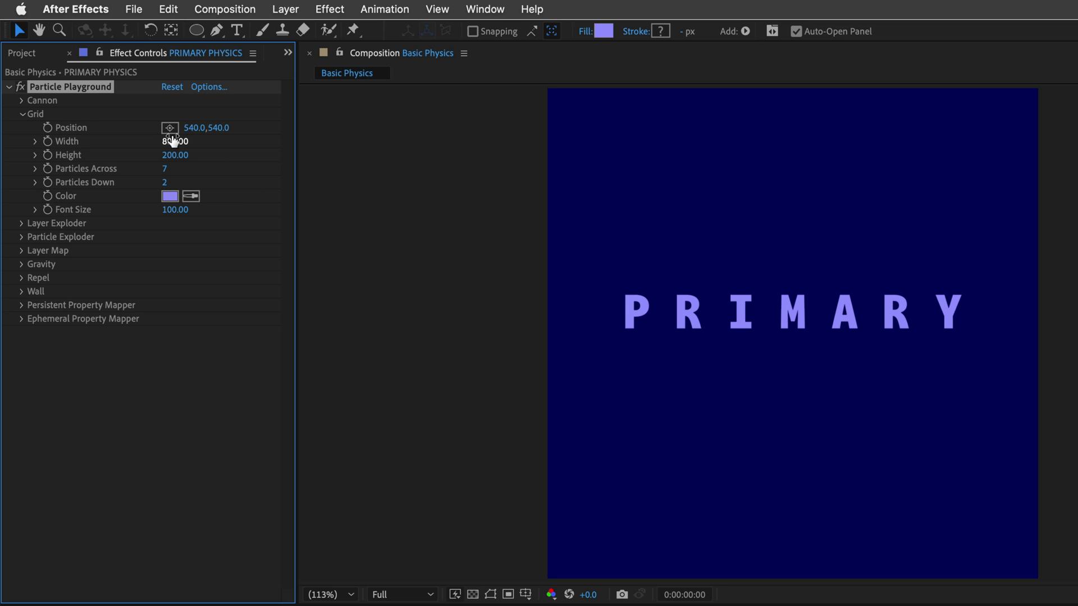
Step: Increase Particles Down to 3 so PHYSICS appears below PRIMARY
click(170, 185)
text(3)
key(Return)
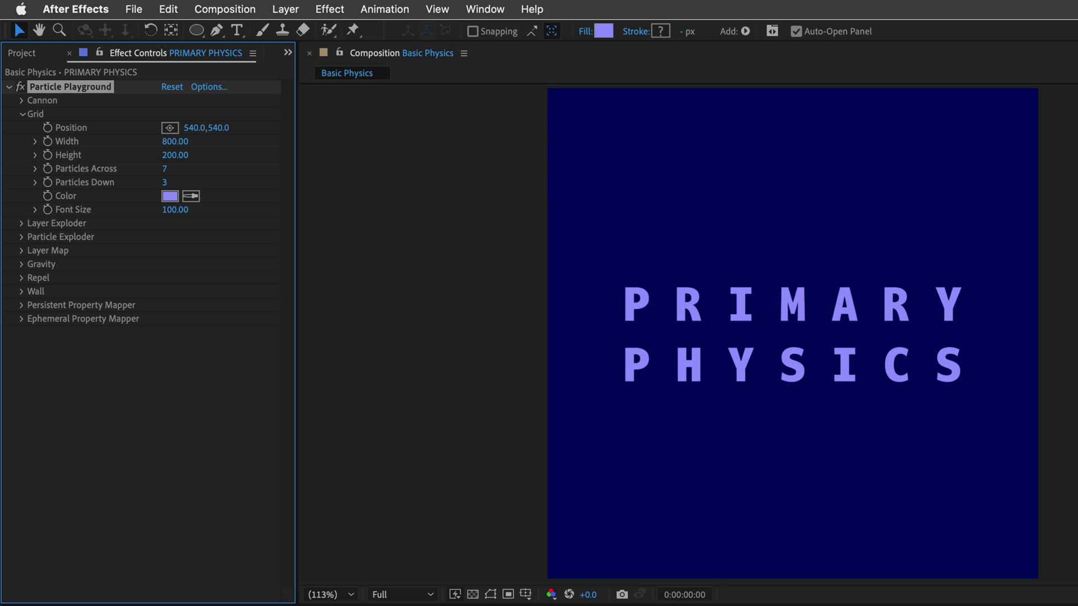
Step: Keyframe Particles Across and Down at 7 and 3, then set both to 0 on frame 1
key(space)
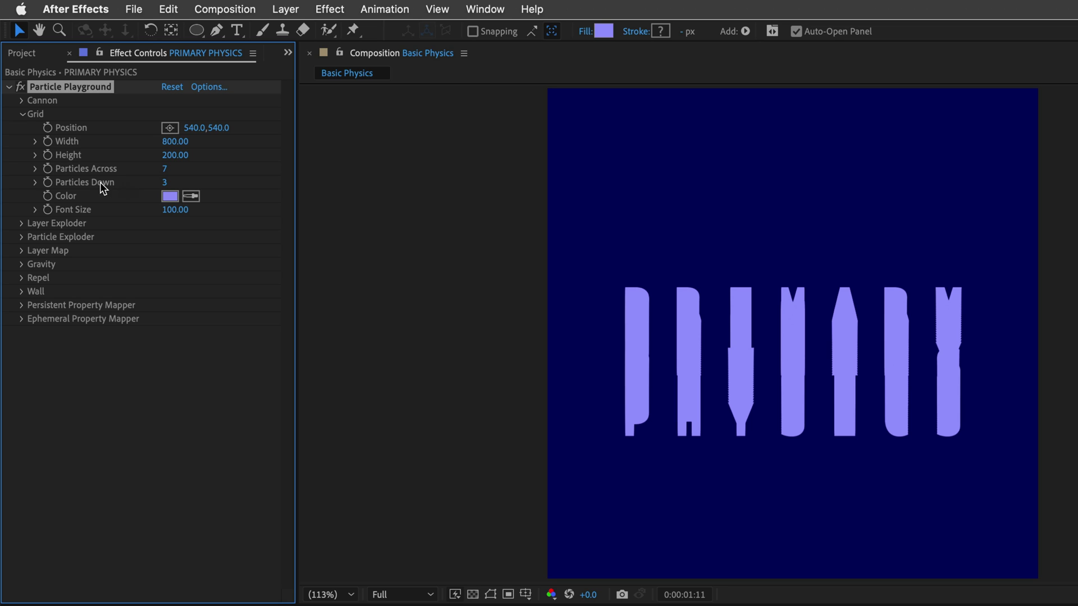
key(space)
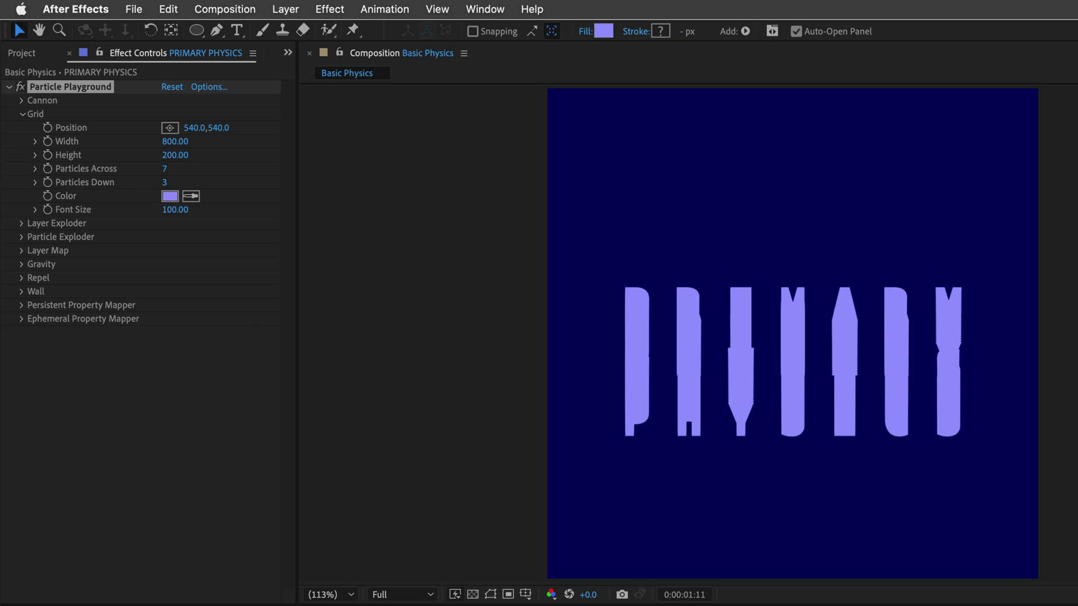
click(47, 169)
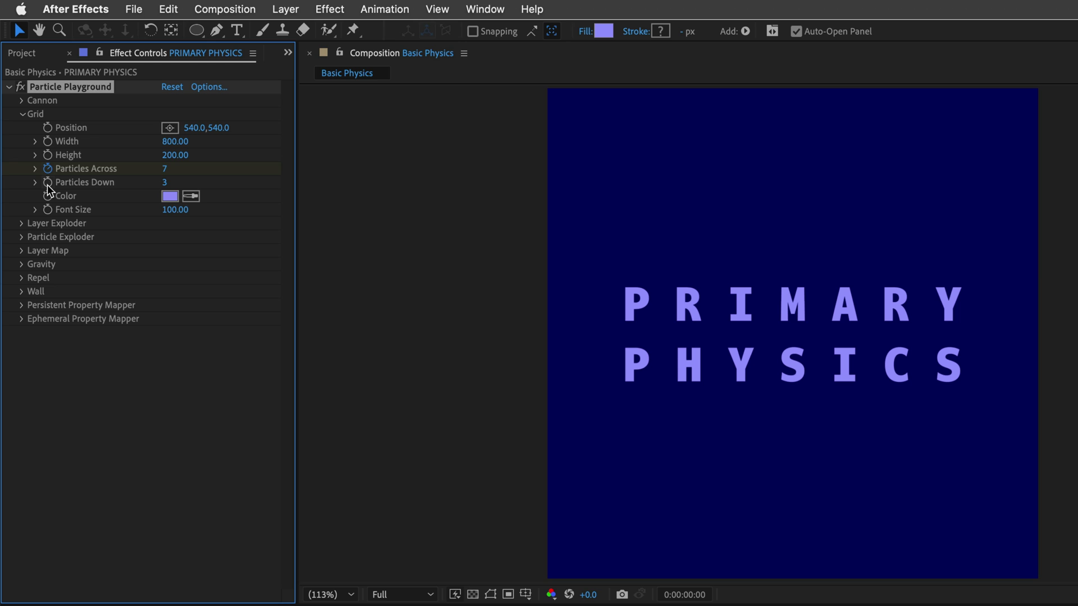
click(48, 183)
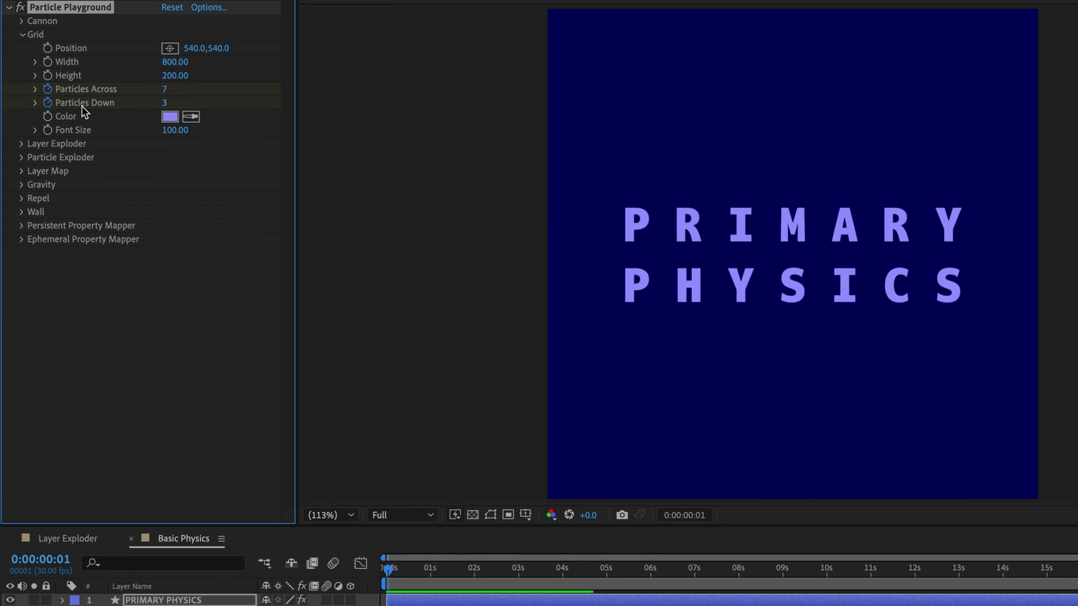
click(167, 89)
text(0)
key(Tab)
text(0)
key(Return)
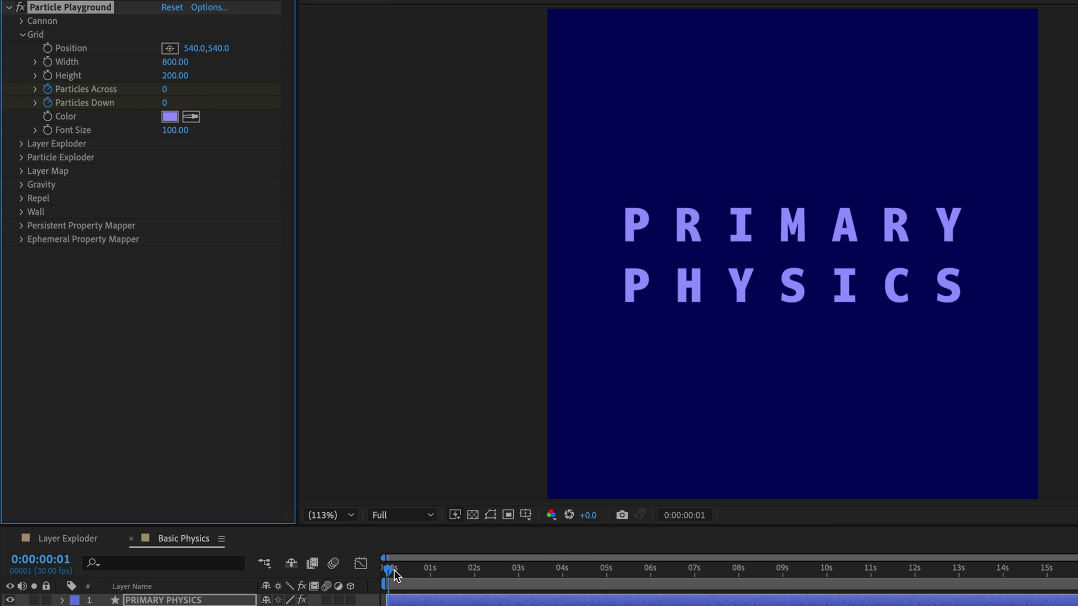
Step: Preview from frame 0 to watch the letters emit once and fall
click(363, 572)
key(Home)
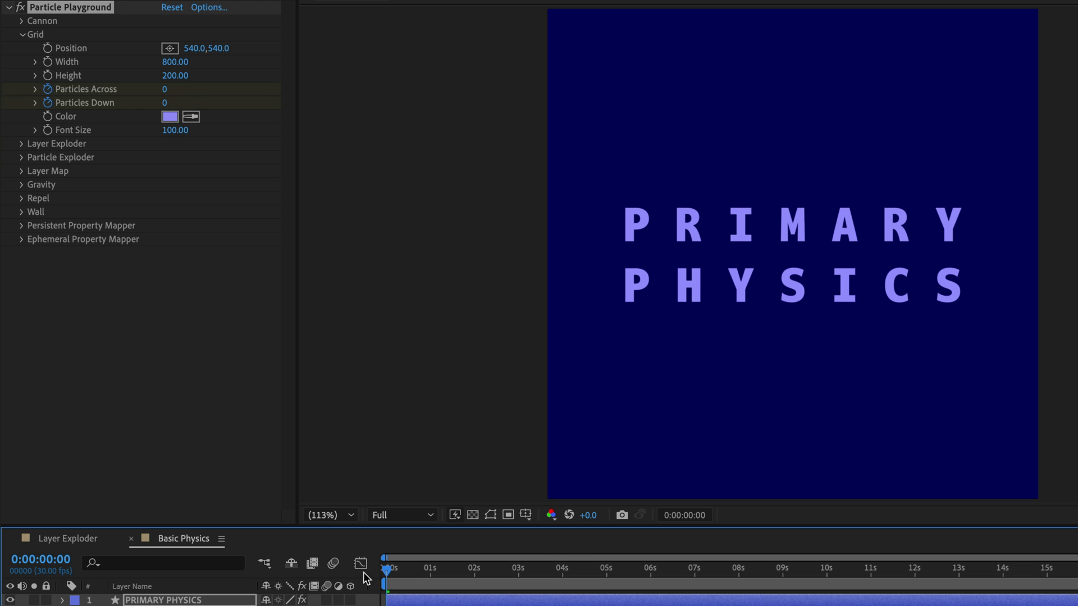
key(space)
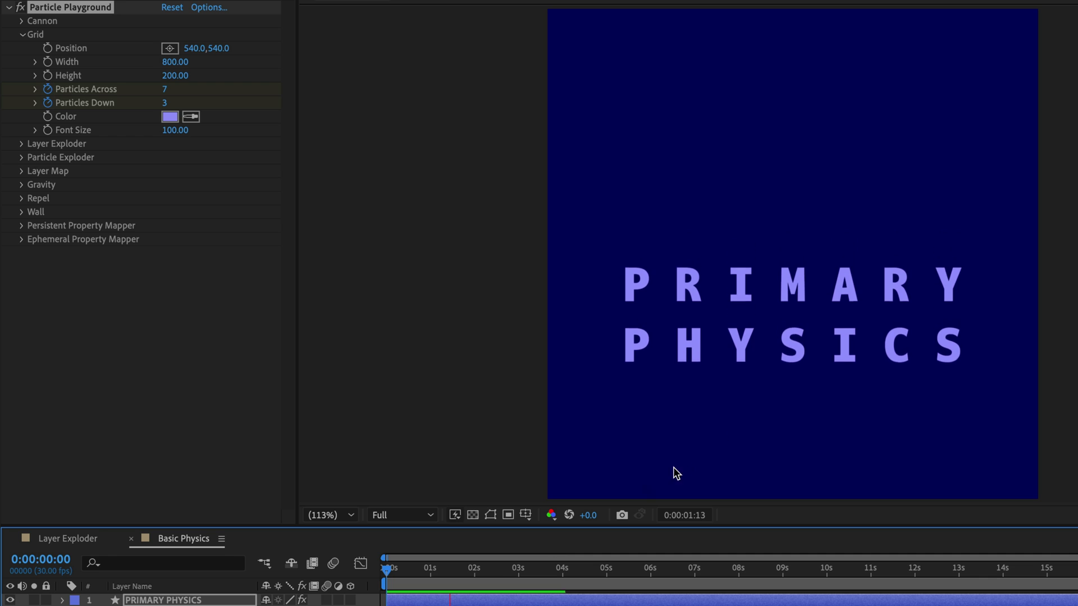
click(517, 567)
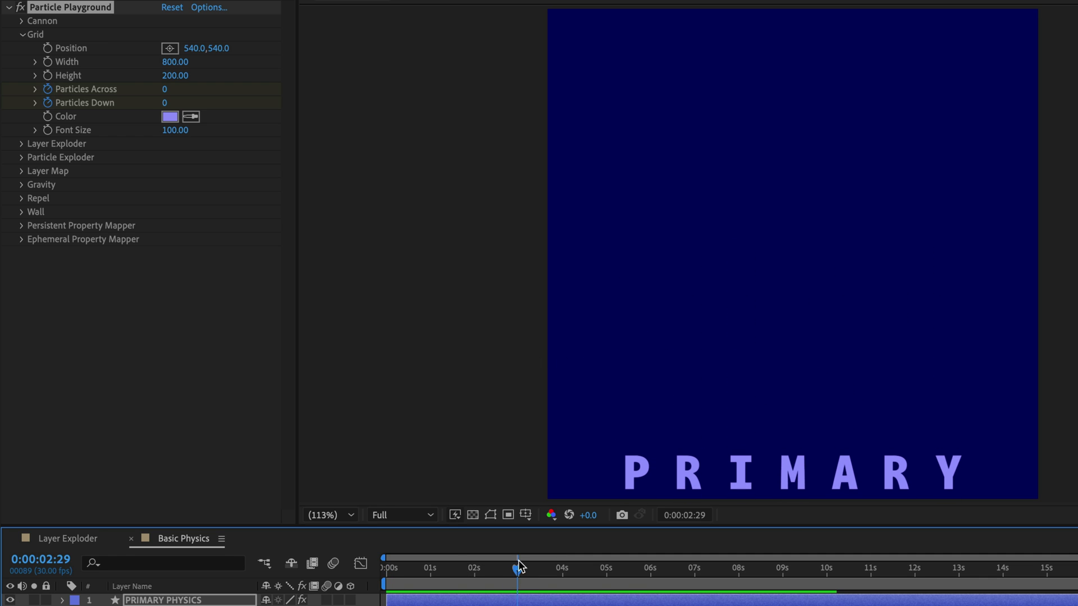
key(Home)
key(space)
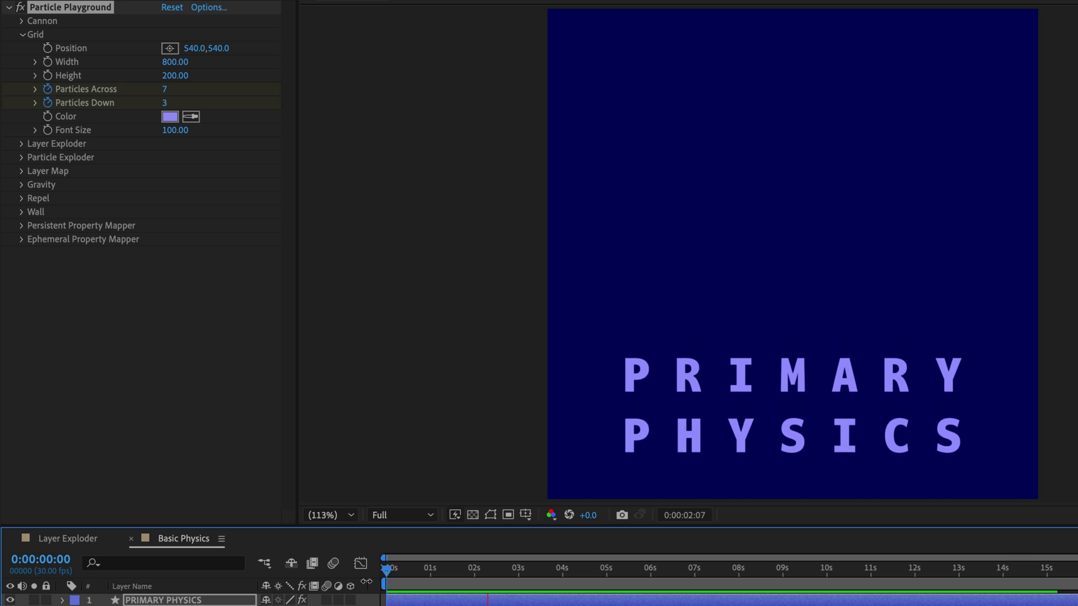
click(540, 574)
key(Home)
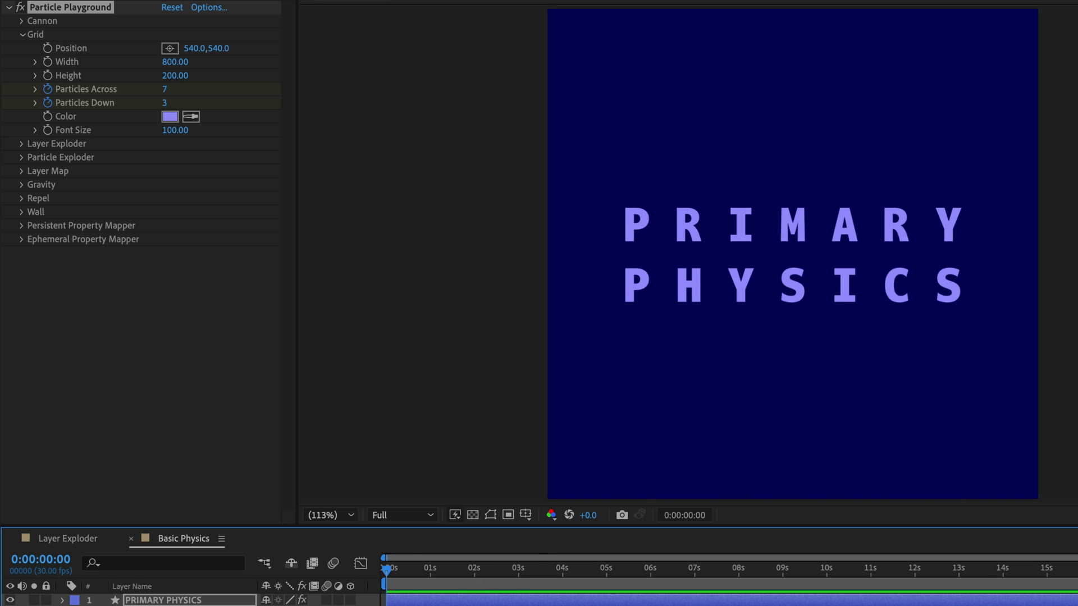
Step: Set Gravity Force to 30, Force Random Spread to 0.5, and Direction to 179°
click(21, 185)
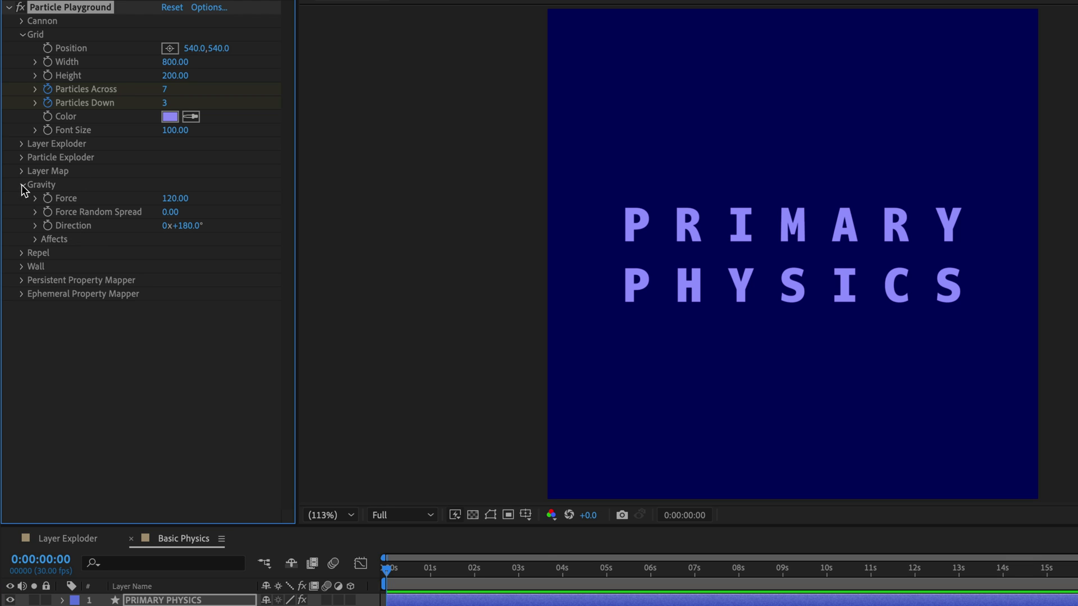
click(173, 199)
text(30)
key(Tab)
text(0.)
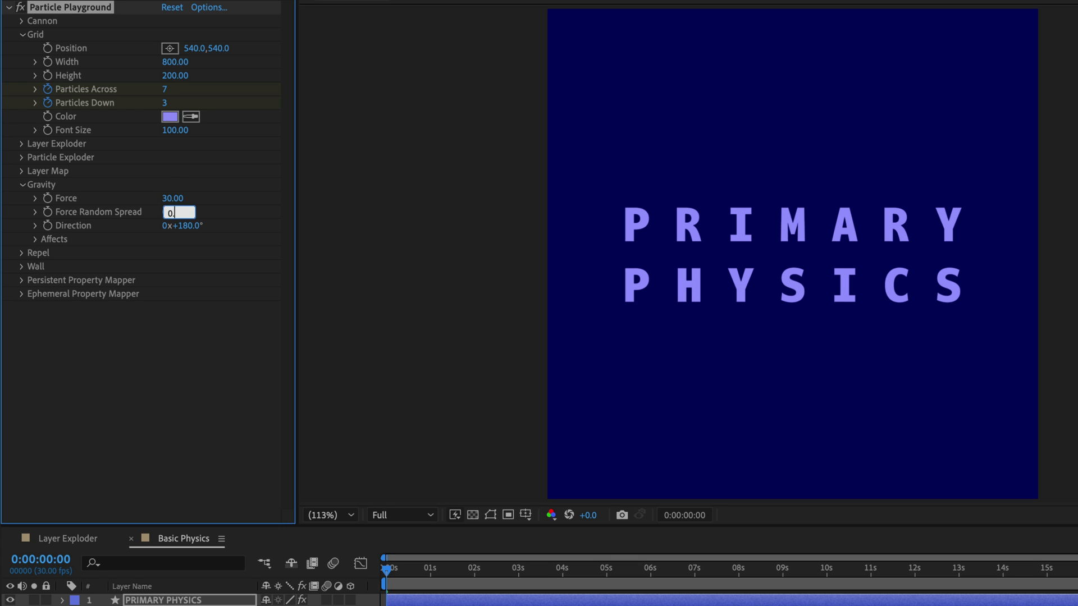
text(5)
key(Tab)
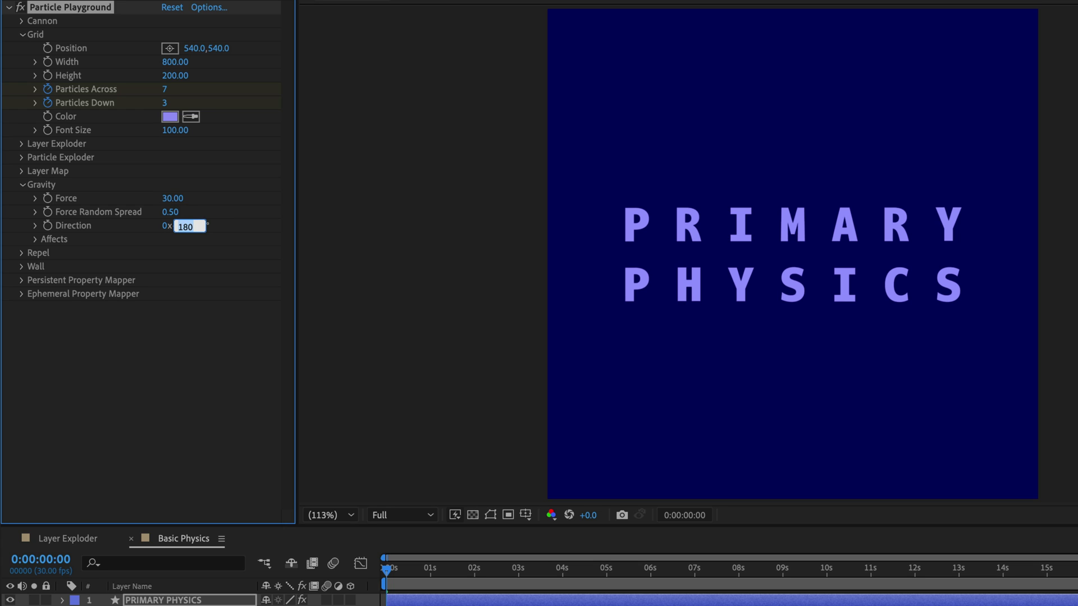
text(179)
key(Return)
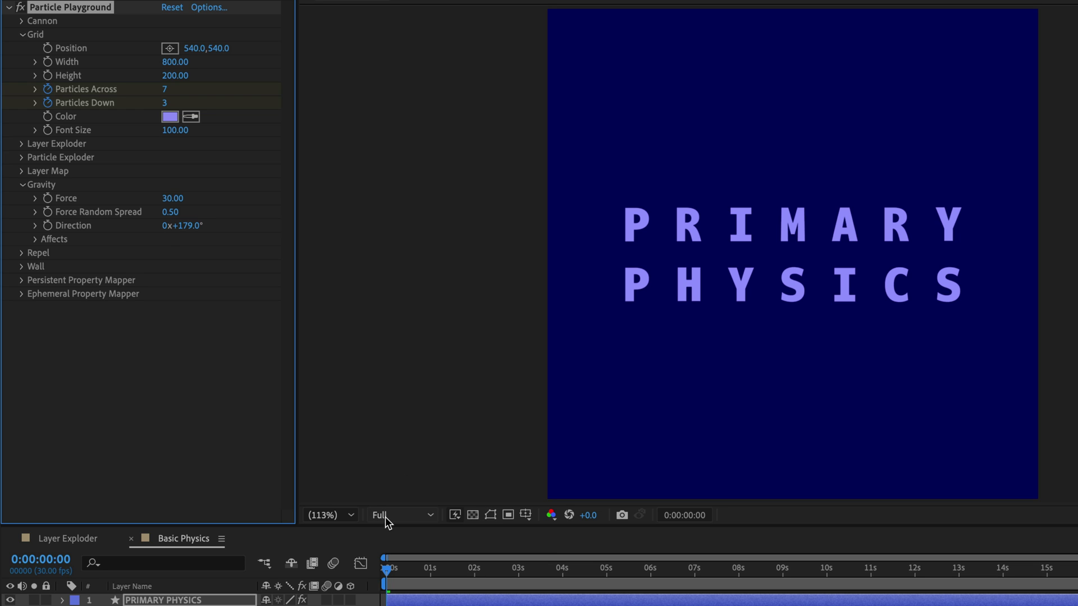
key(space)
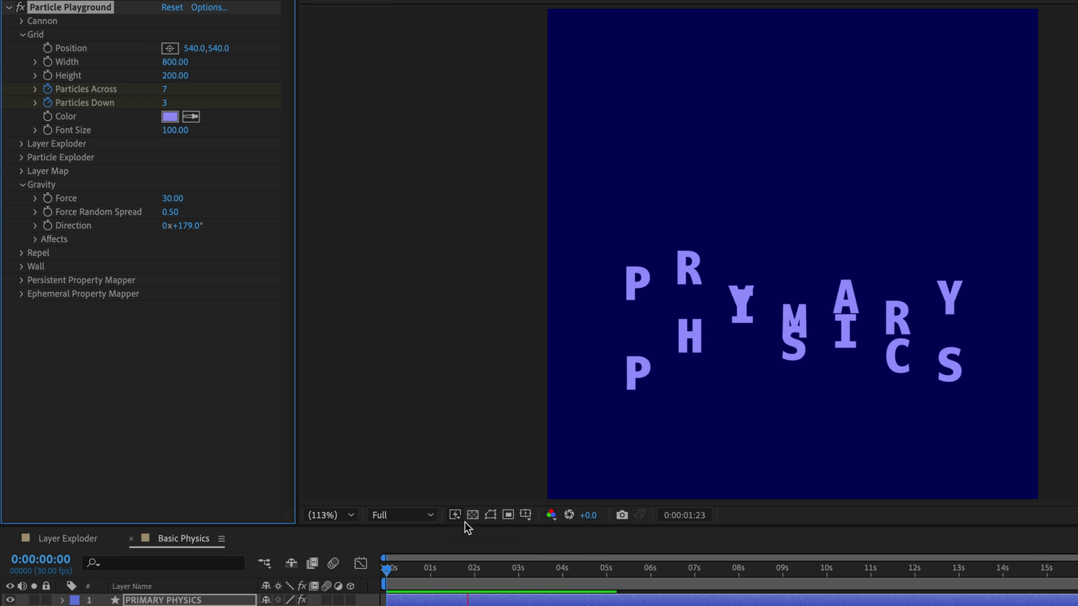
click(386, 570)
key(space)
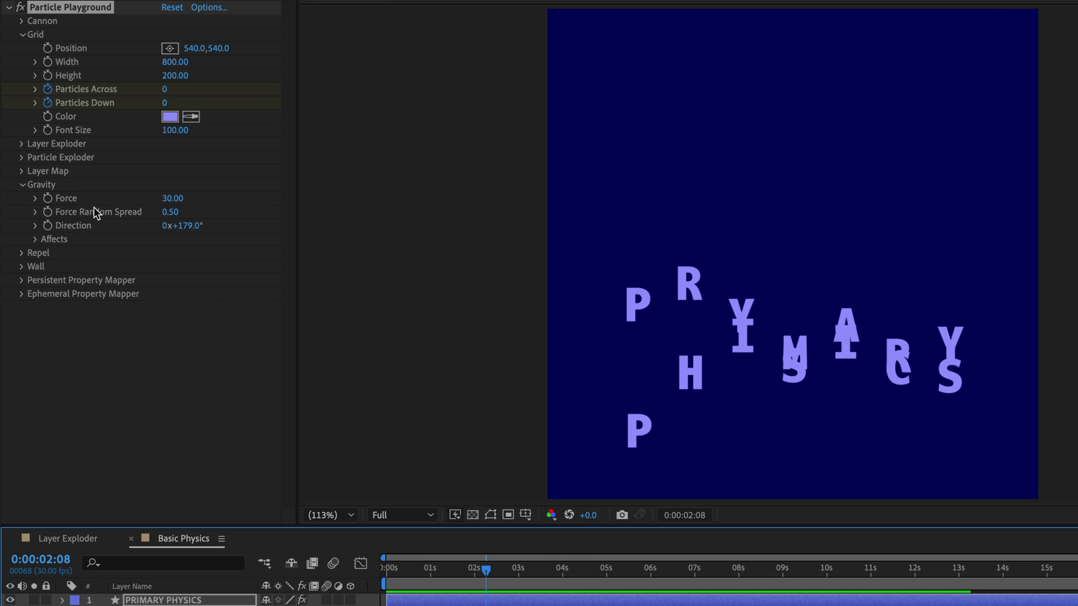
drag(490, 570, 312, 564)
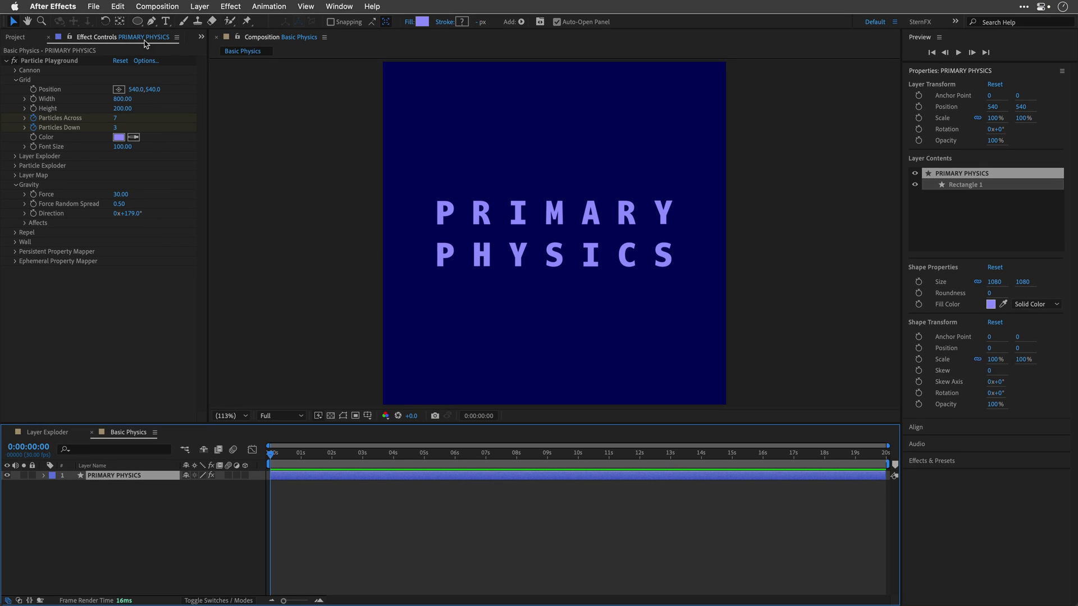
Step: Choose the Rectangle Tool and turn on Tool Creates Mask
click(135, 25)
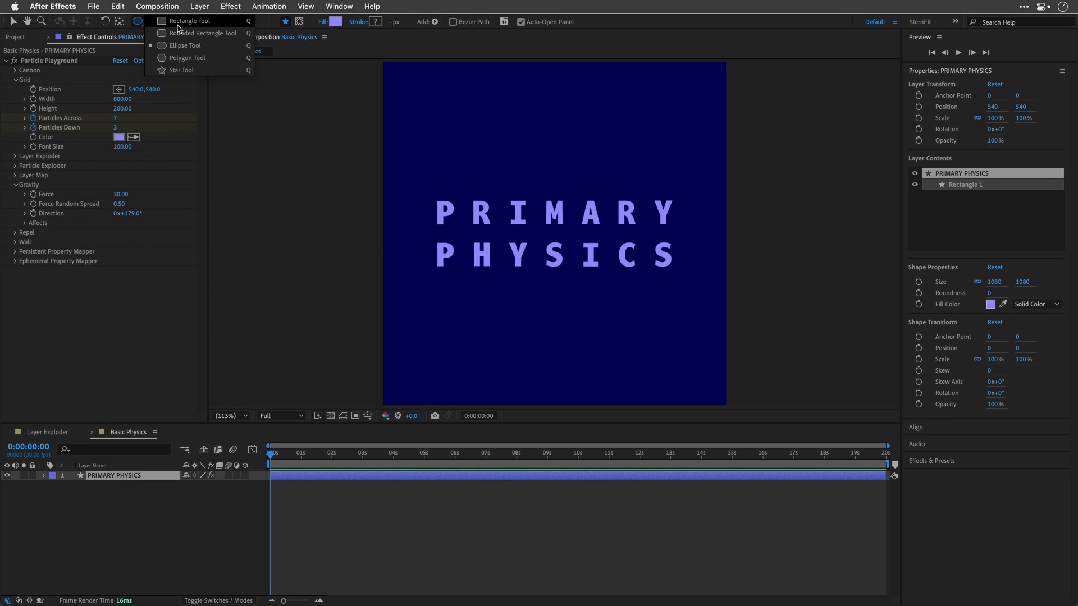
click(178, 25)
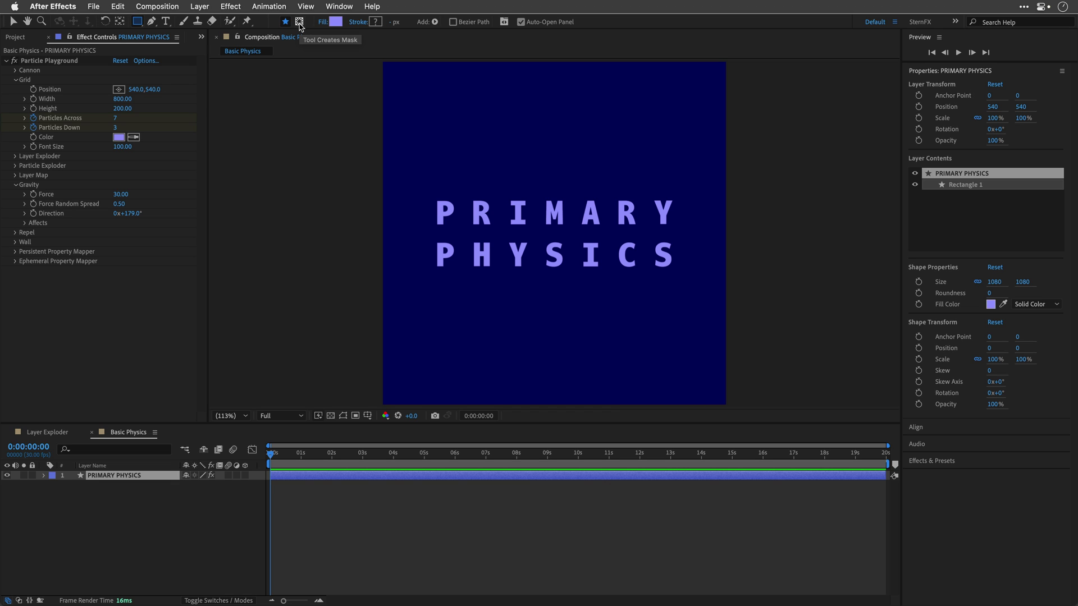
click(299, 22)
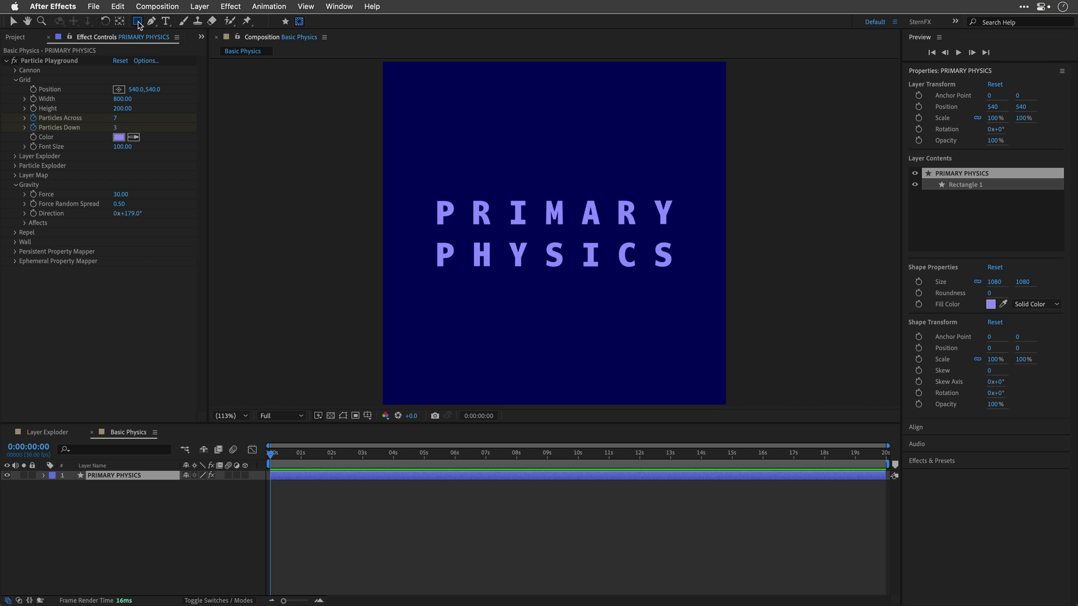
Step: Add a layer-sized rectangular Mask 1 to PRIMARY PHYSICS and hide its outline
double_click(138, 21)
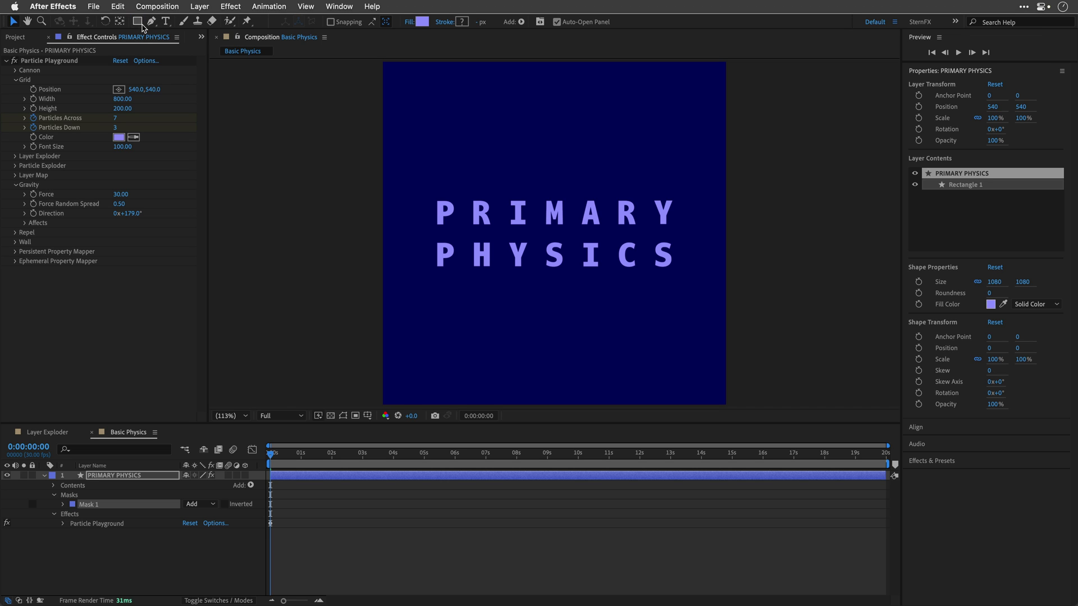
click(355, 416)
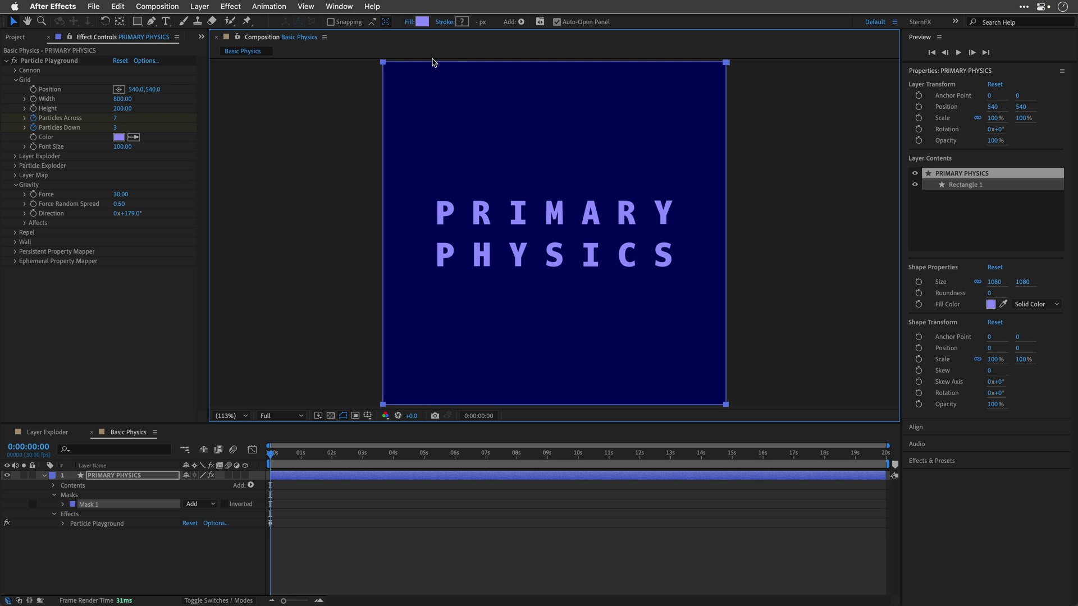
click(343, 417)
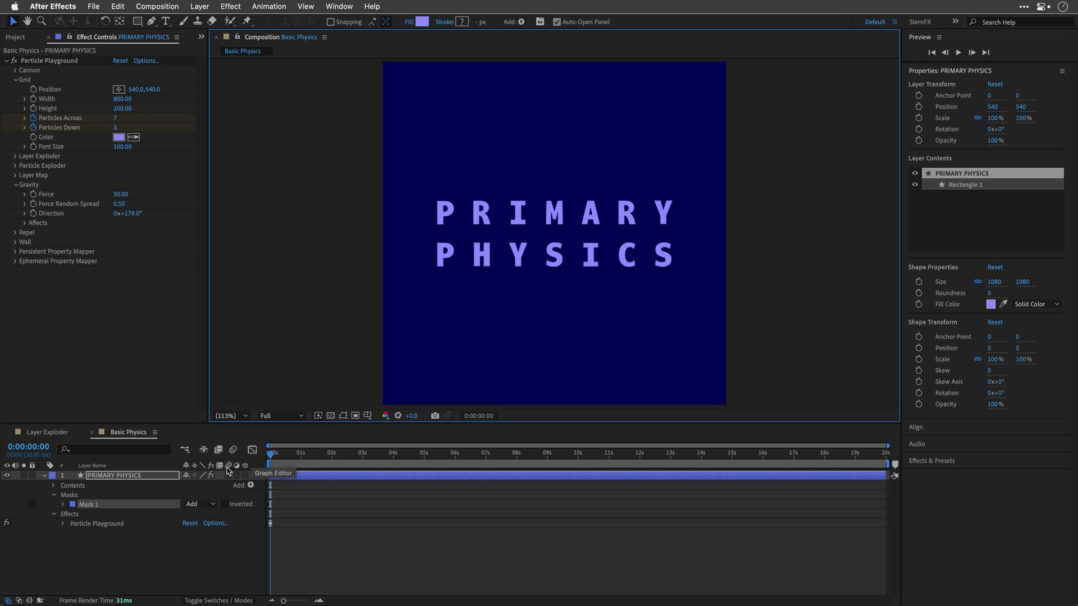
click(45, 476)
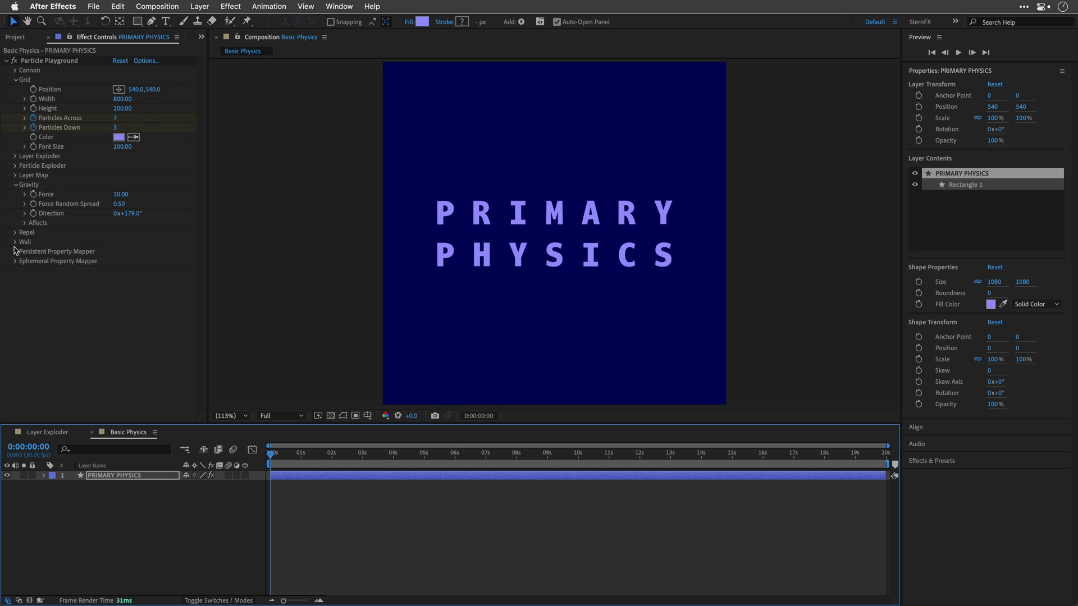
Step: Set the Wall Boundary to Mask 1 and preview the letters bouncing inside
click(15, 242)
click(139, 251)
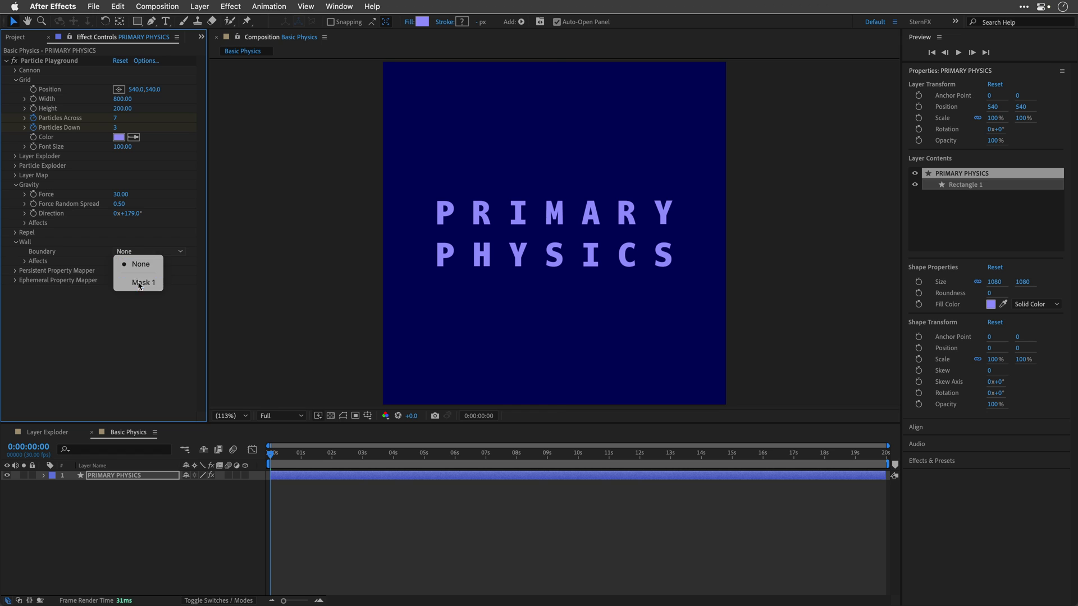
click(139, 284)
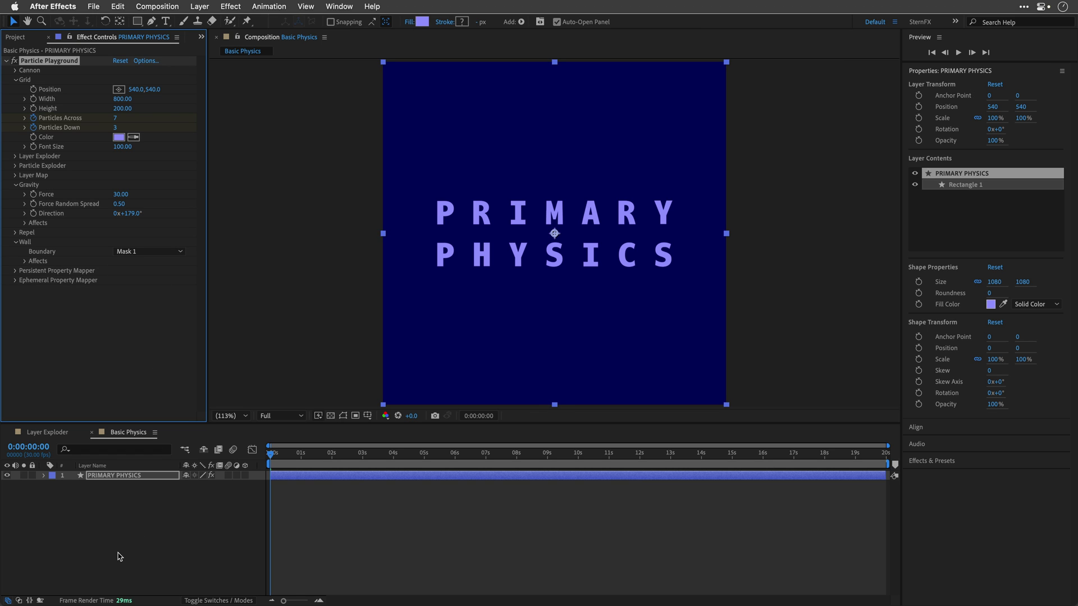
click(120, 557)
key(space)
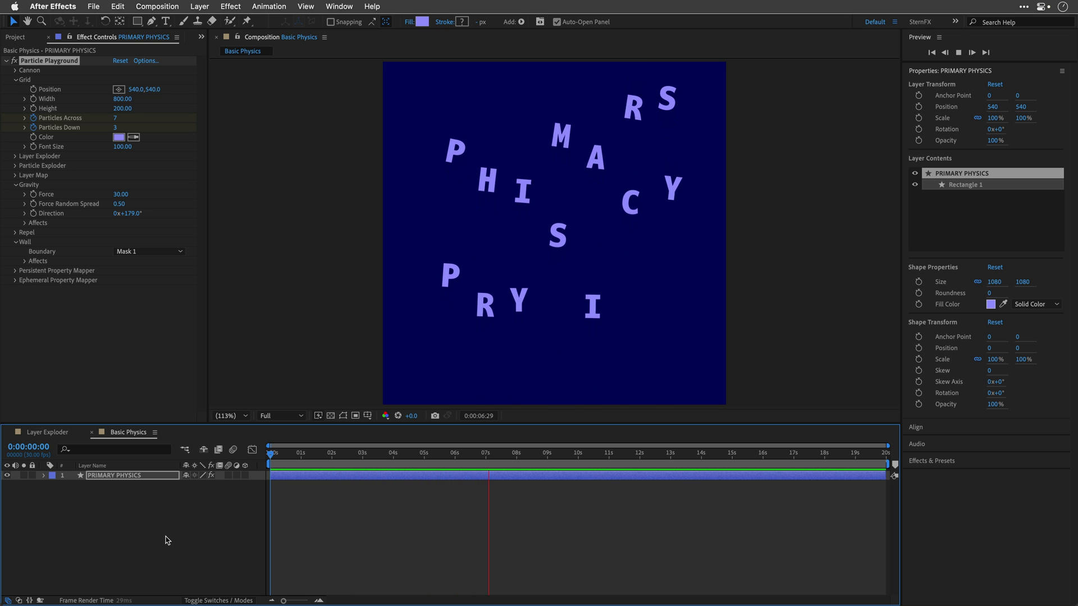
Step: Stop the preview and set the Repel Force to 2.00
key(space)
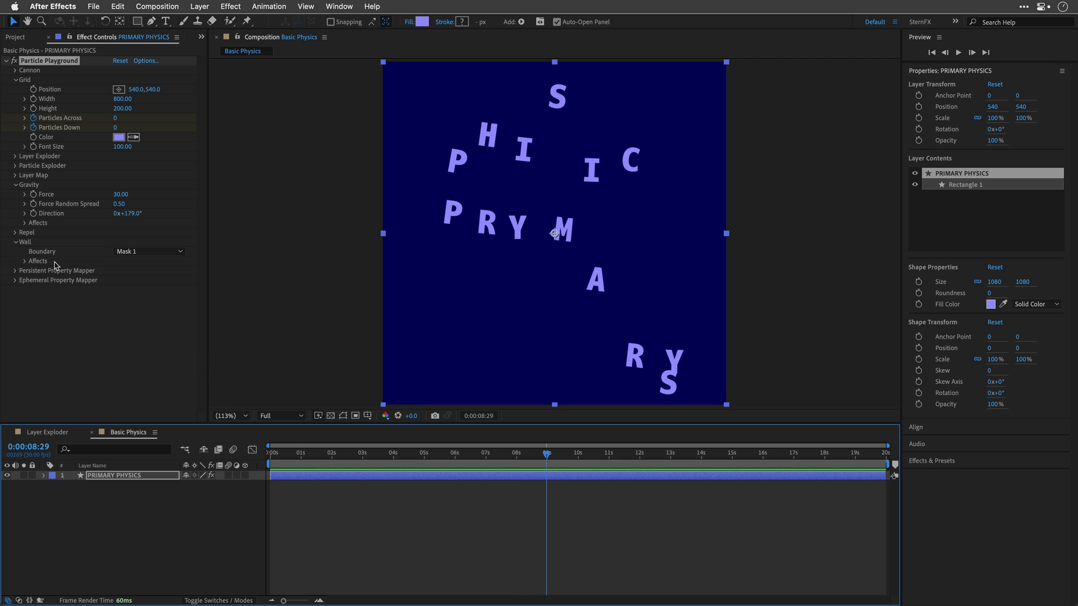
click(15, 233)
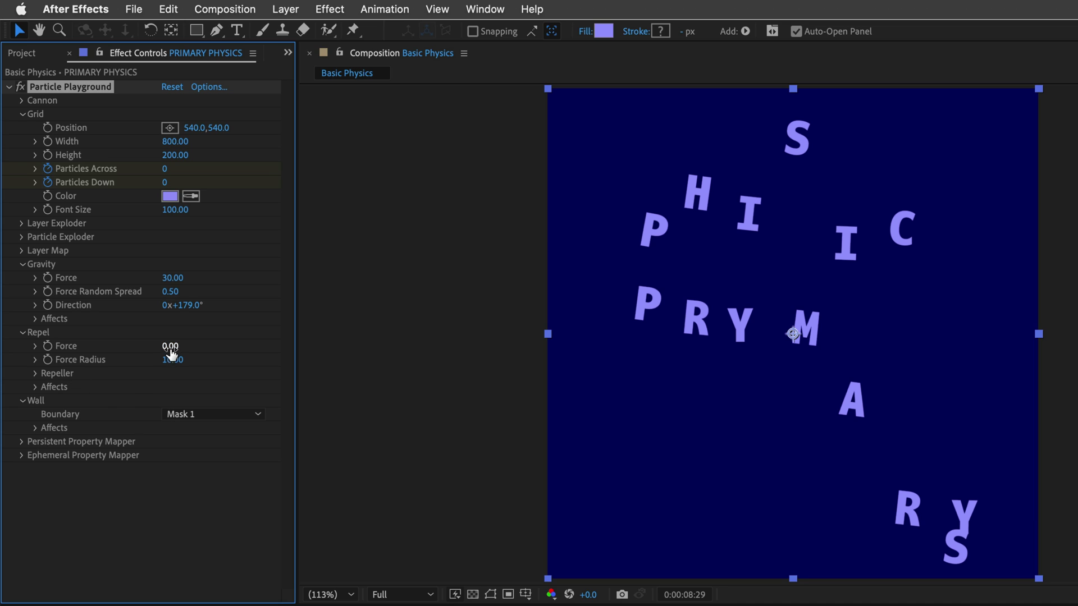
click(169, 346)
text(2)
click(174, 361)
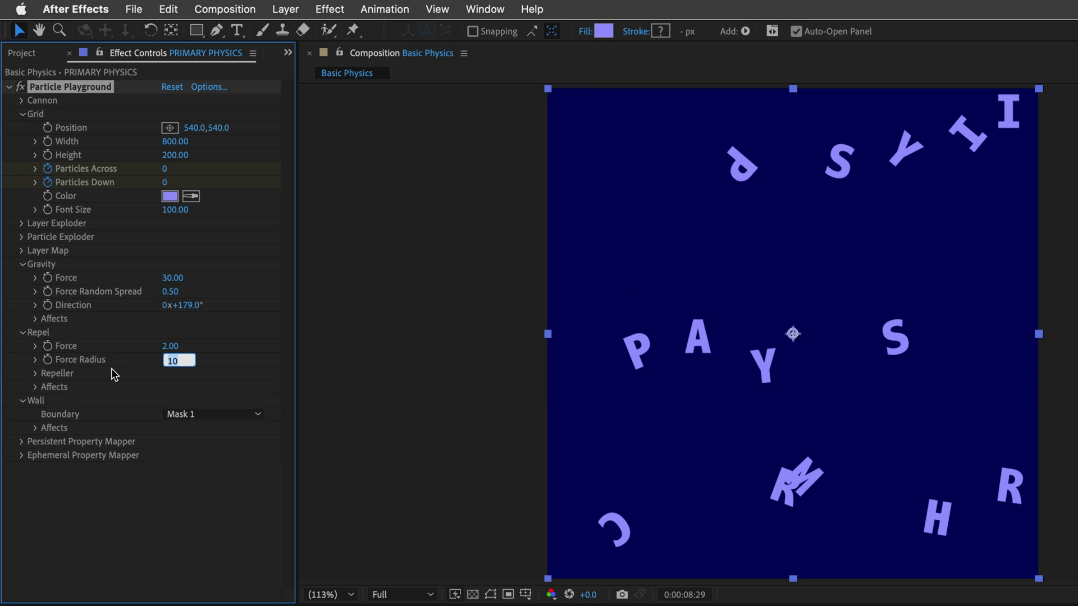
Step: Set the Repel Force Radius to 40 and play the simulation to watch the letters scatter
text(40)
key(Return)
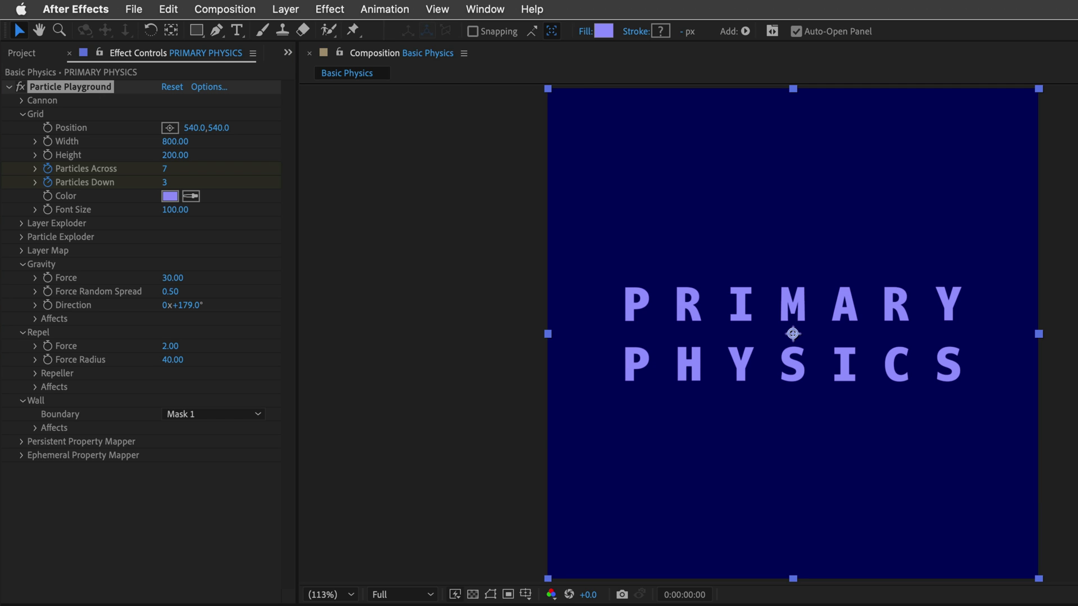
key(space)
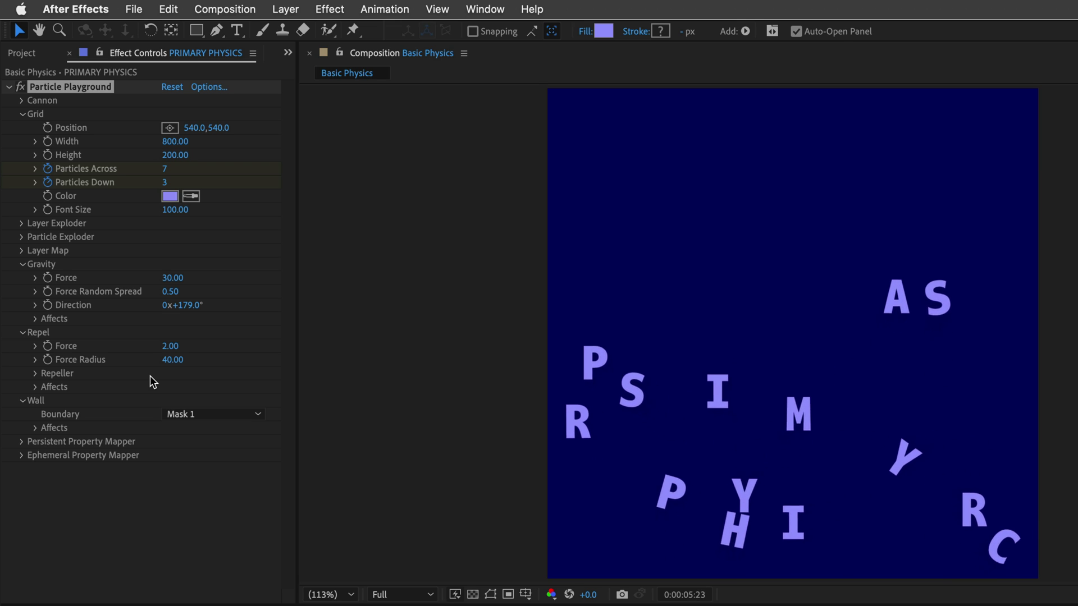
drag(174, 278, 213, 291)
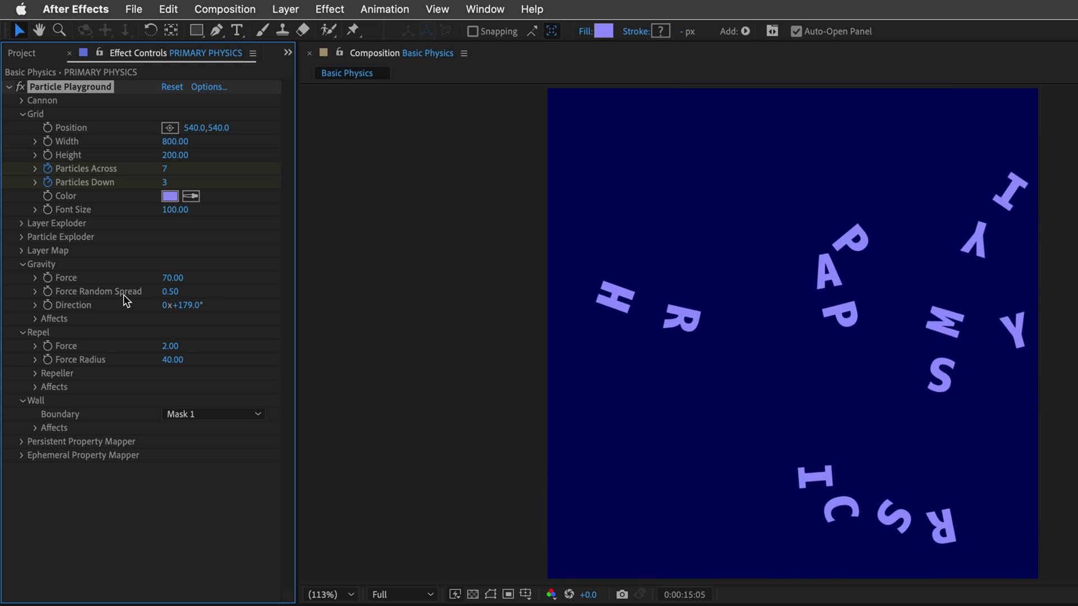
drag(168, 292, 206, 308)
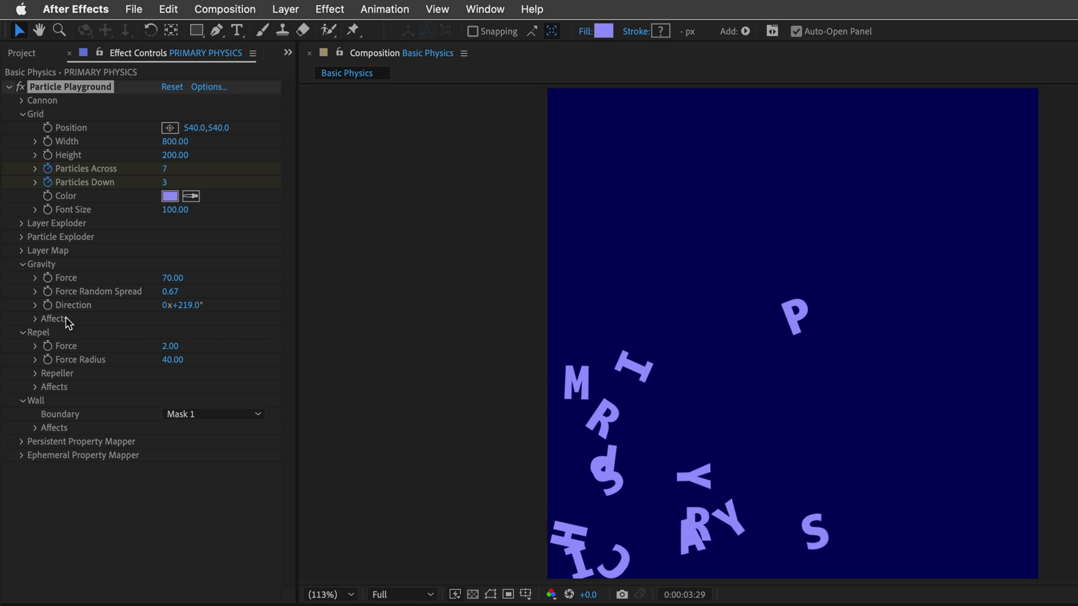
click(35, 305)
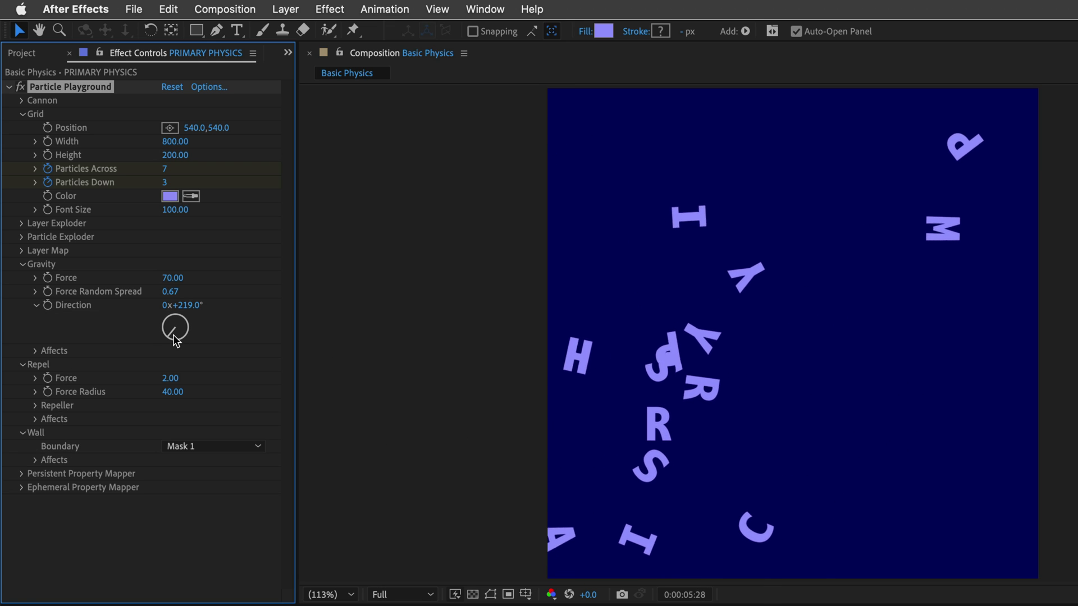
drag(175, 340, 193, 326)
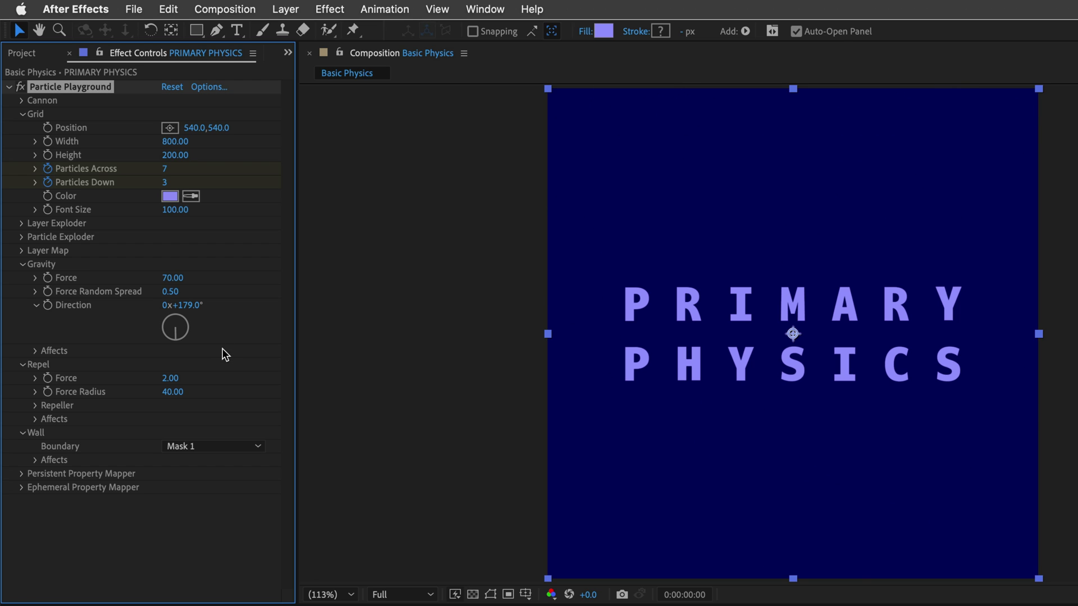
Step: Collapse the Direction, Repel, Gravity, Wall and Grid groups, leaving the Cannon group expanded
click(36, 305)
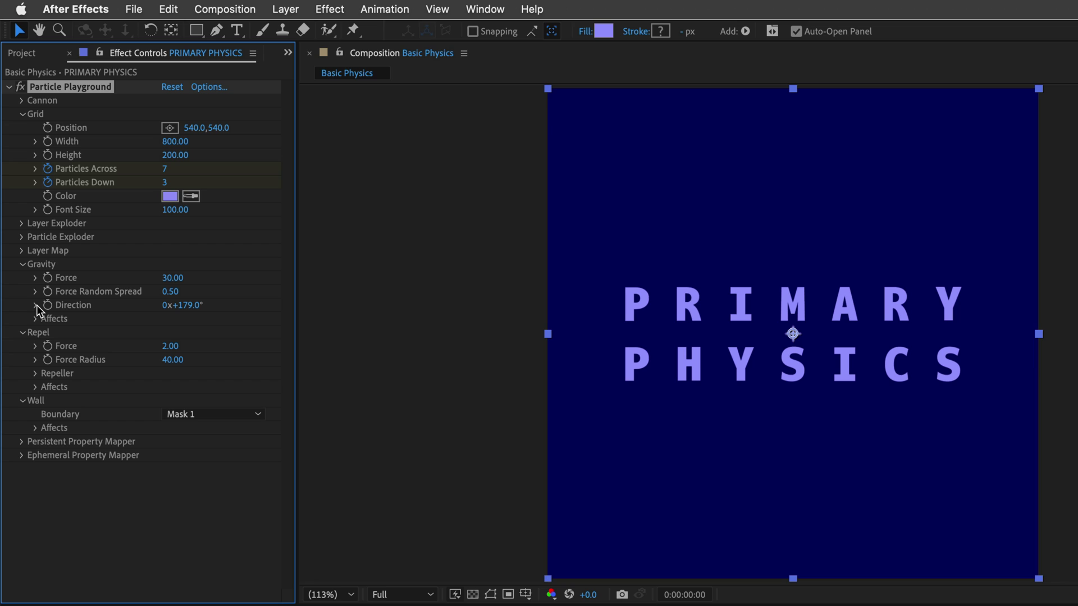
click(22, 332)
click(22, 265)
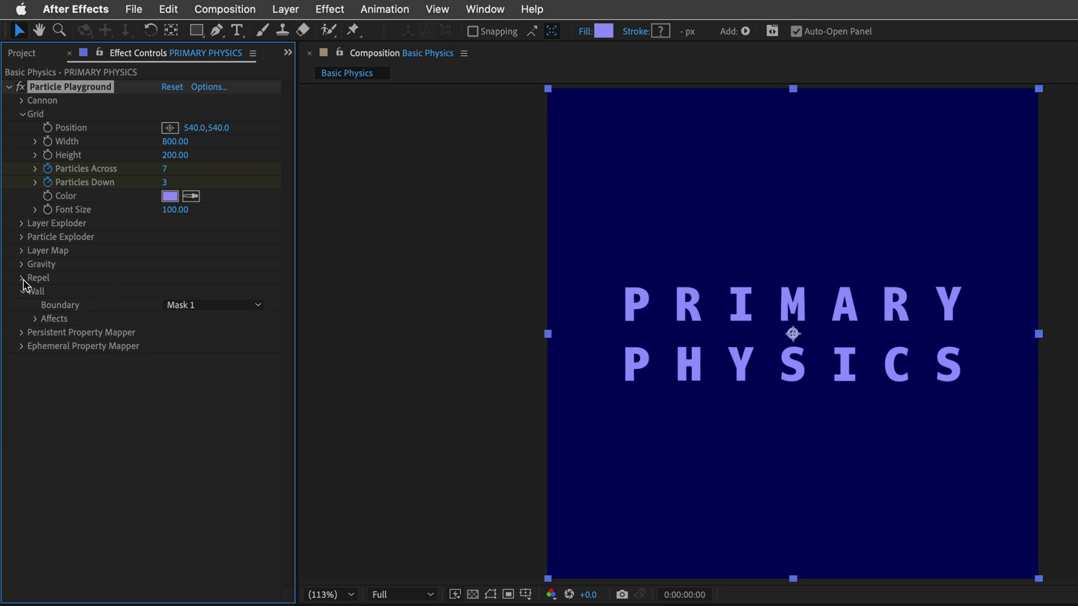
click(21, 292)
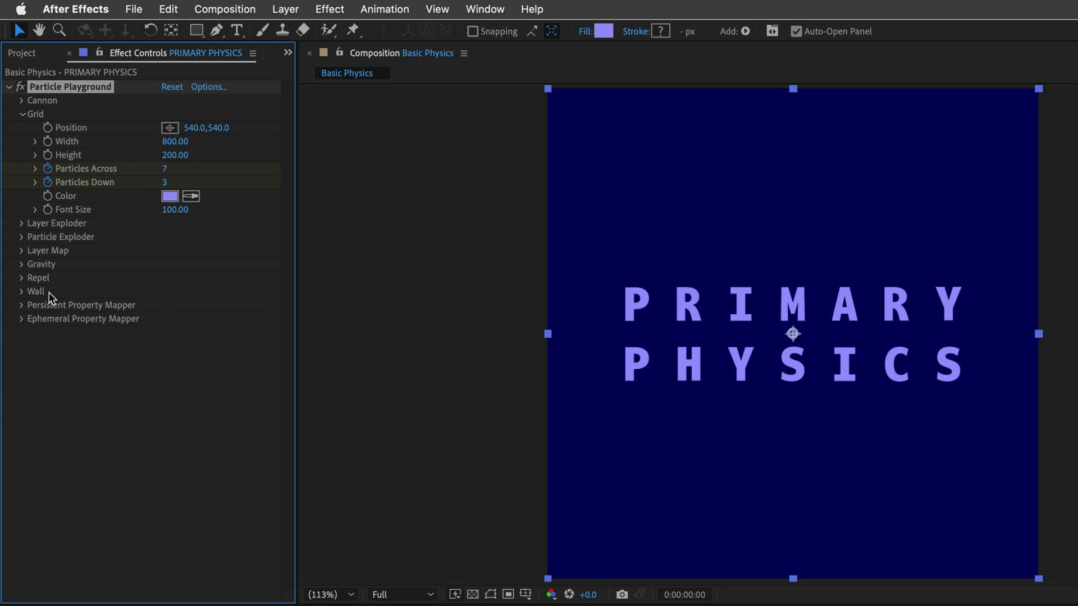
click(22, 114)
click(22, 101)
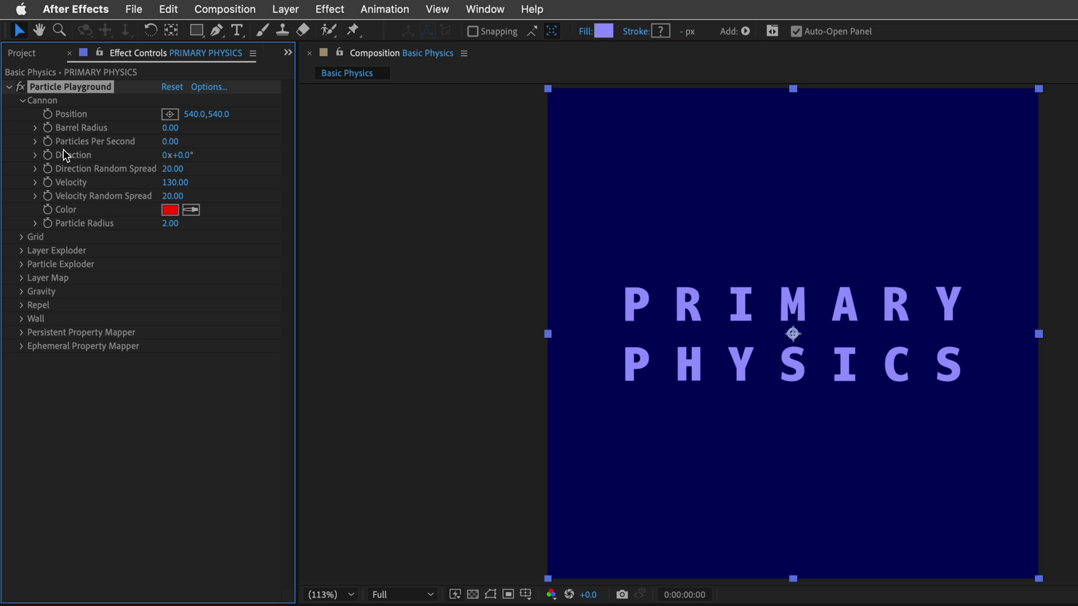
Step: Make the cannon fire the text 'o' in the Cy font, Light style, via Particle Playground options
click(209, 87)
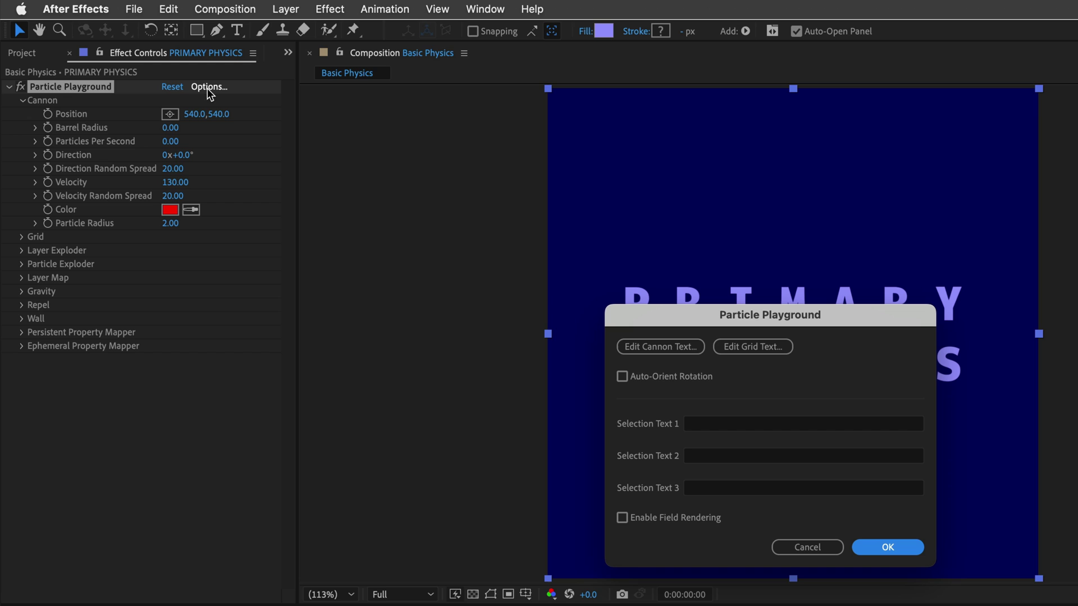
click(647, 346)
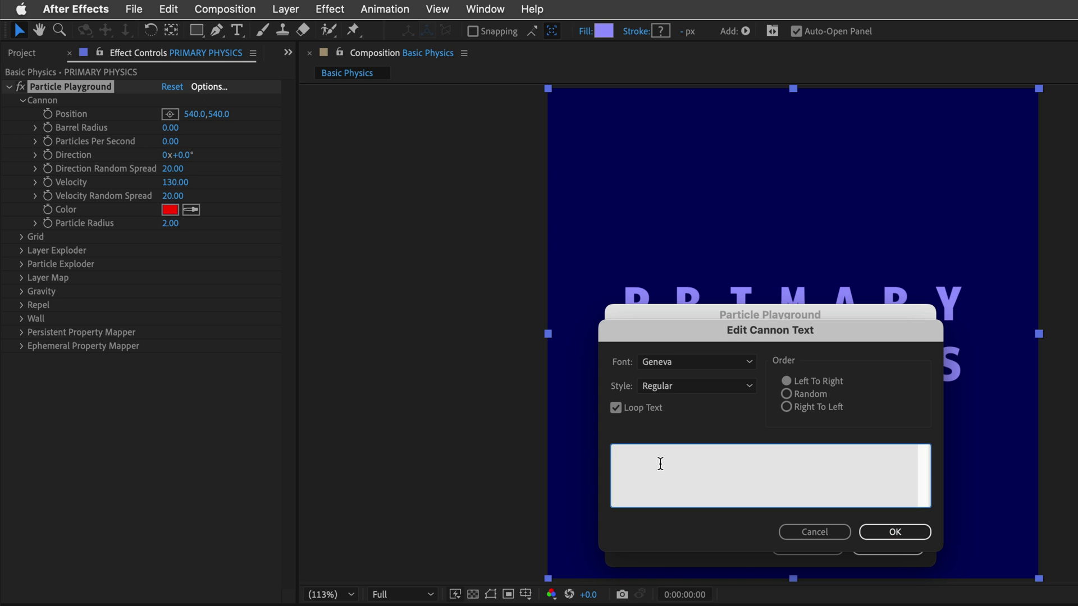
click(712, 362)
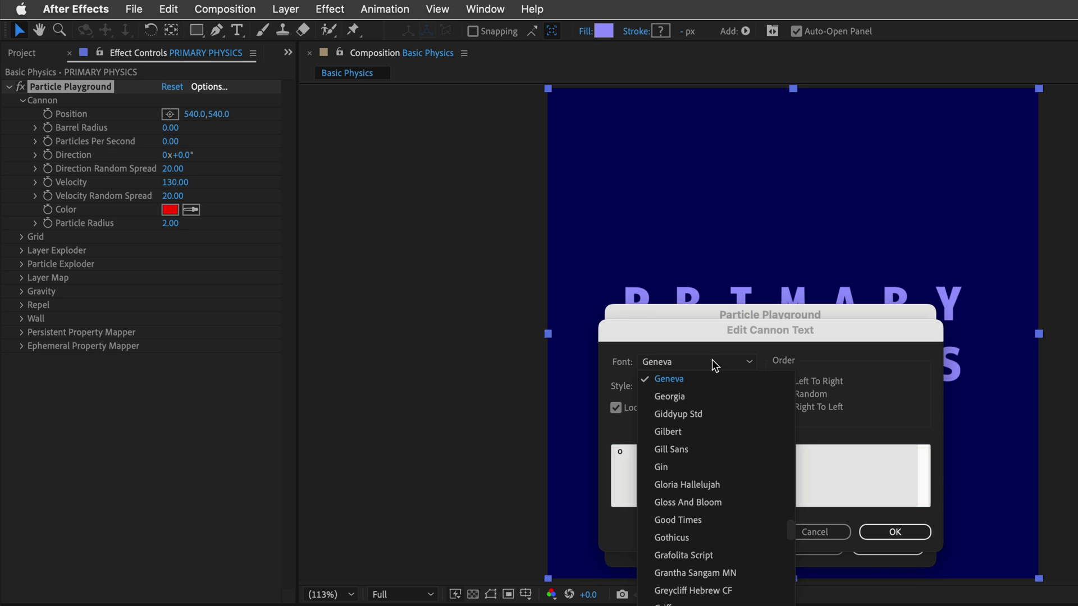
key(c)
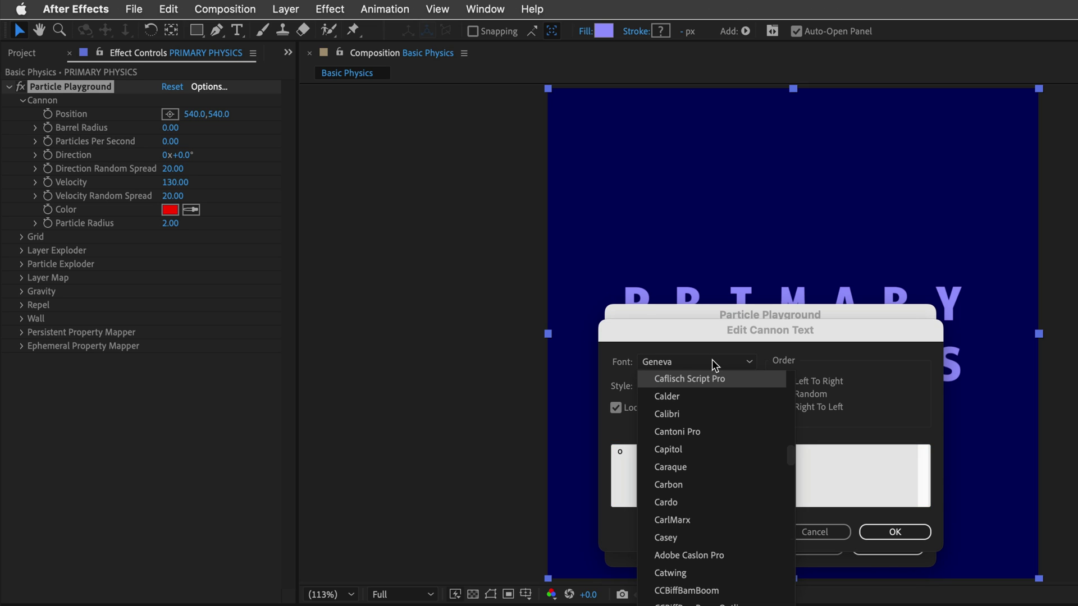
key(h)
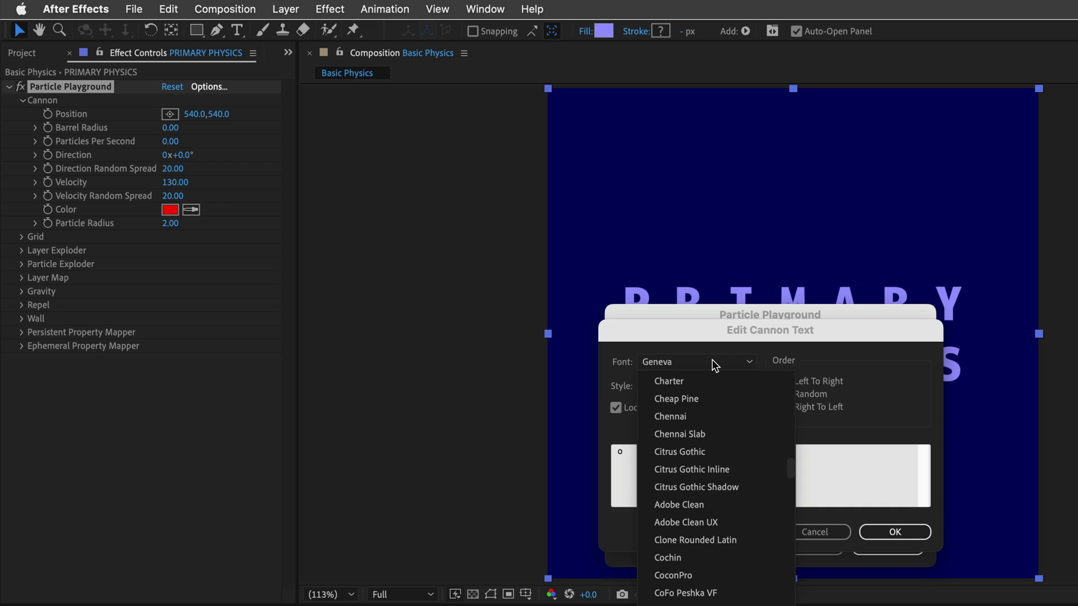
text(Cy)
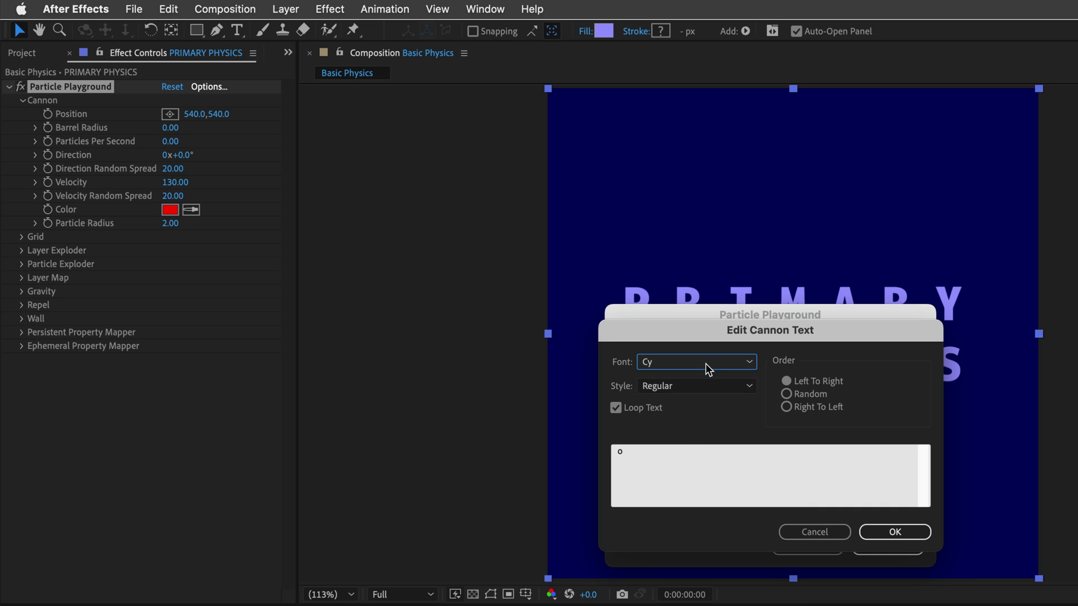
click(680, 386)
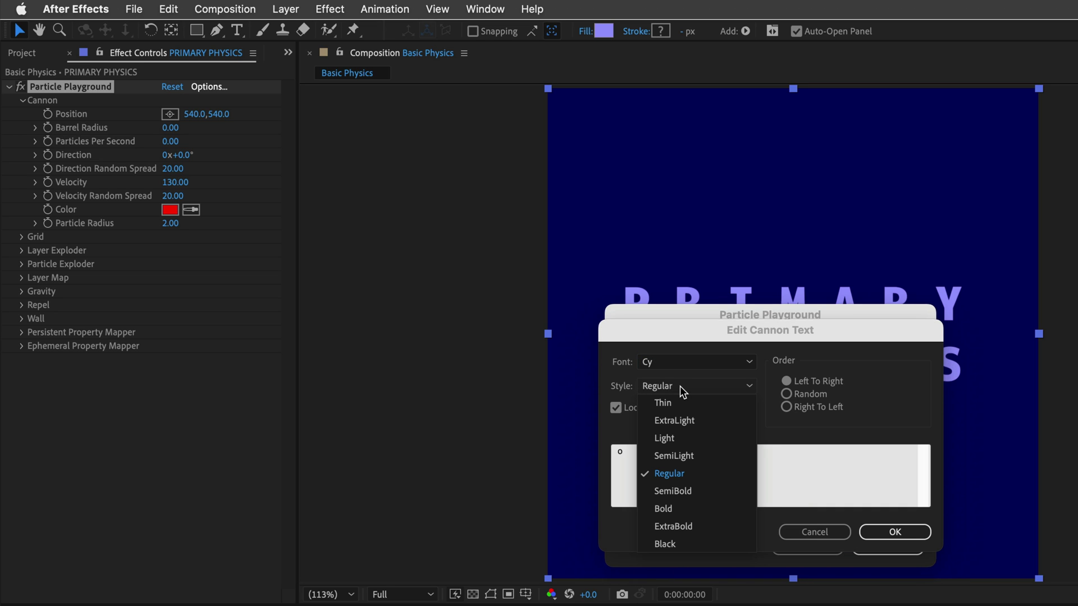
click(683, 437)
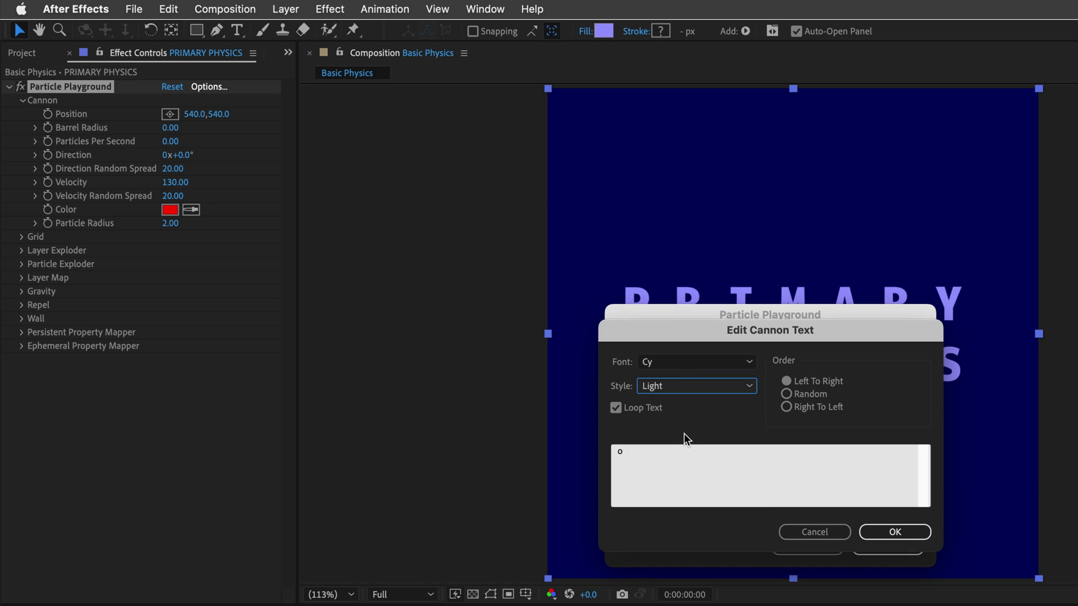
click(899, 533)
click(888, 547)
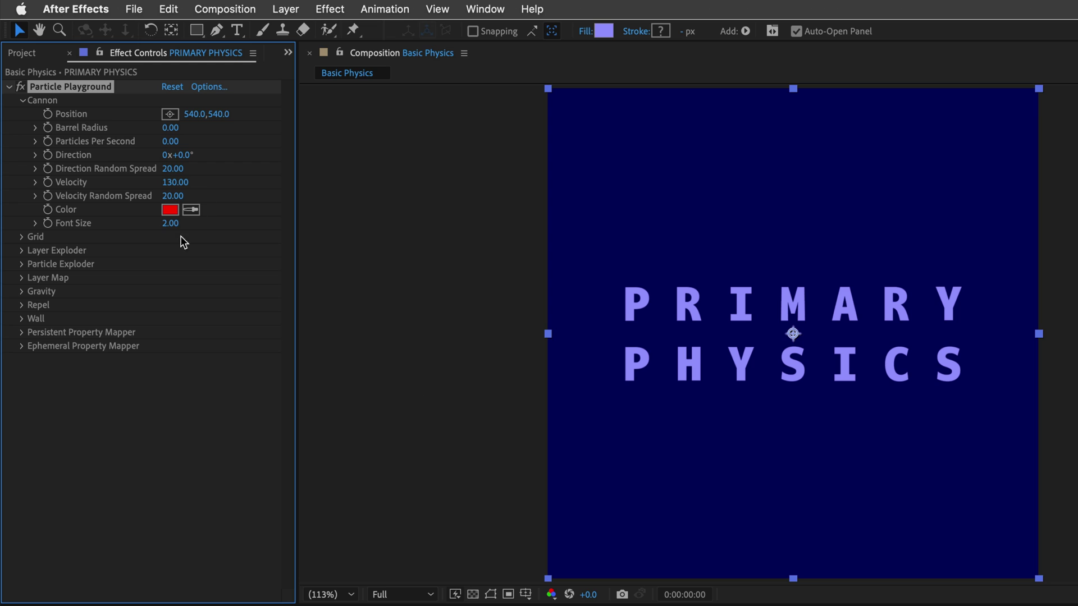
Step: Set the cannon Font Size to 50 and Particles Per Second to 10
click(171, 224)
text(50)
key(Return)
click(169, 142)
text(10)
key(Return)
Step: Preview the cannon firing, then set the Barrel Radius to 50
key(space)
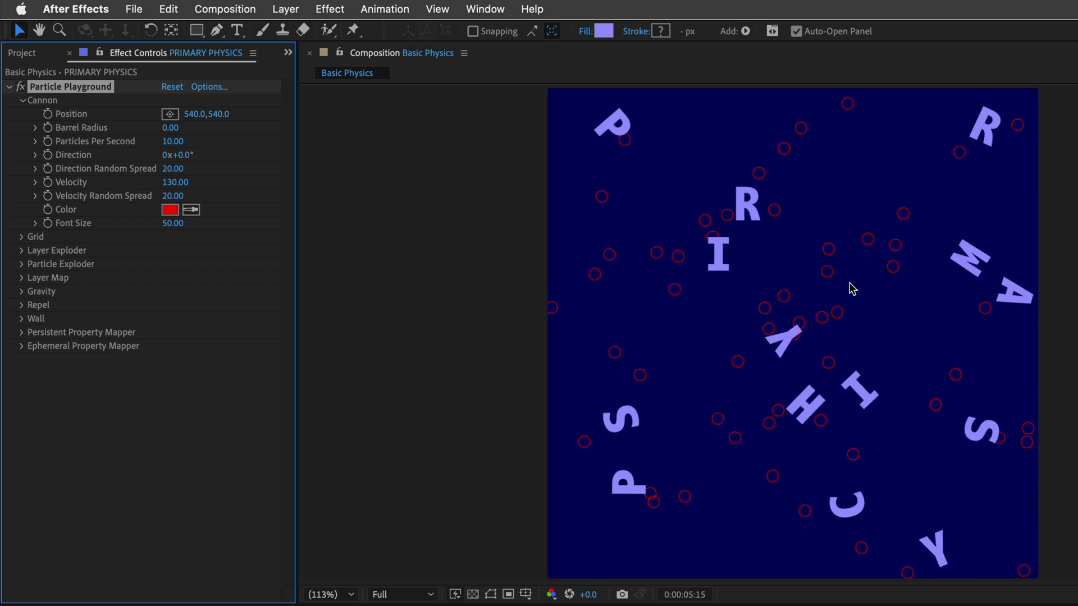
click(831, 291)
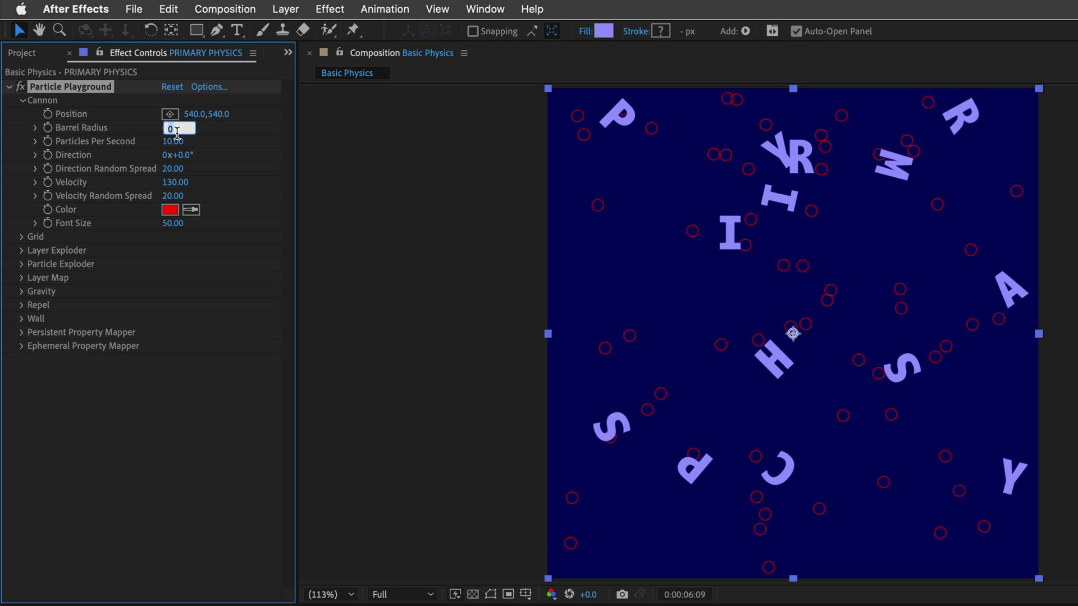
text(50)
key(Return)
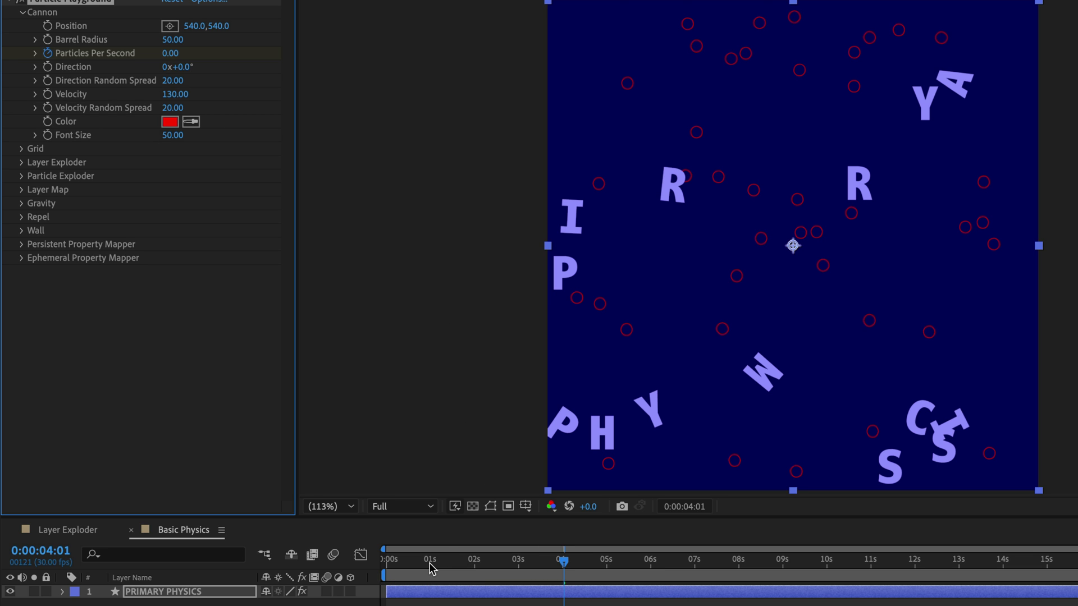
Step: Rewind to the start, preview the letter and circle collisions, and toggle the maximized viewer
drag(430, 569, 387, 561)
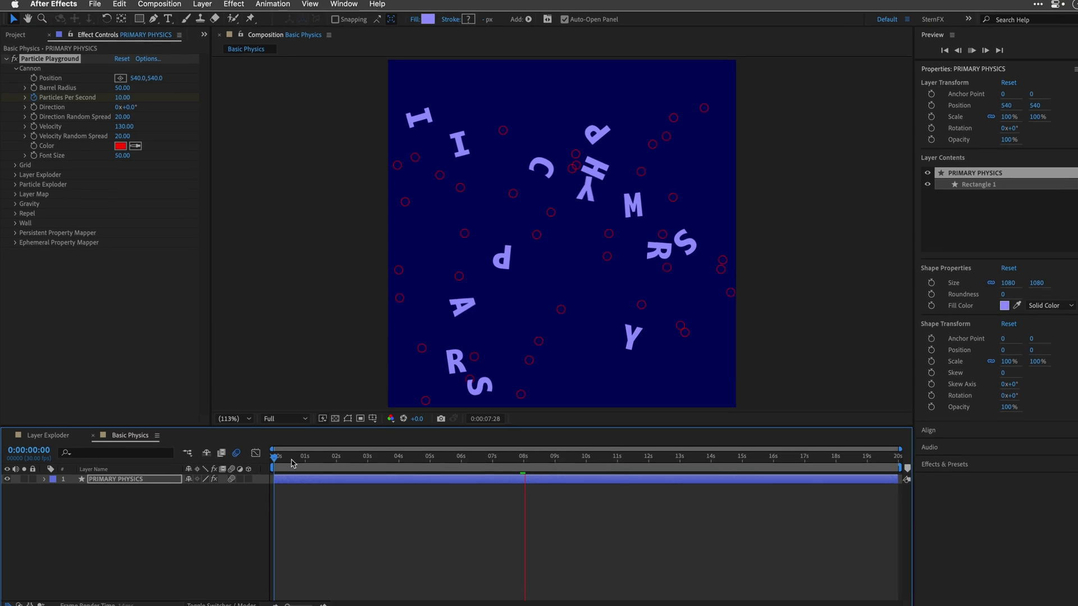
key(space)
key(grave)
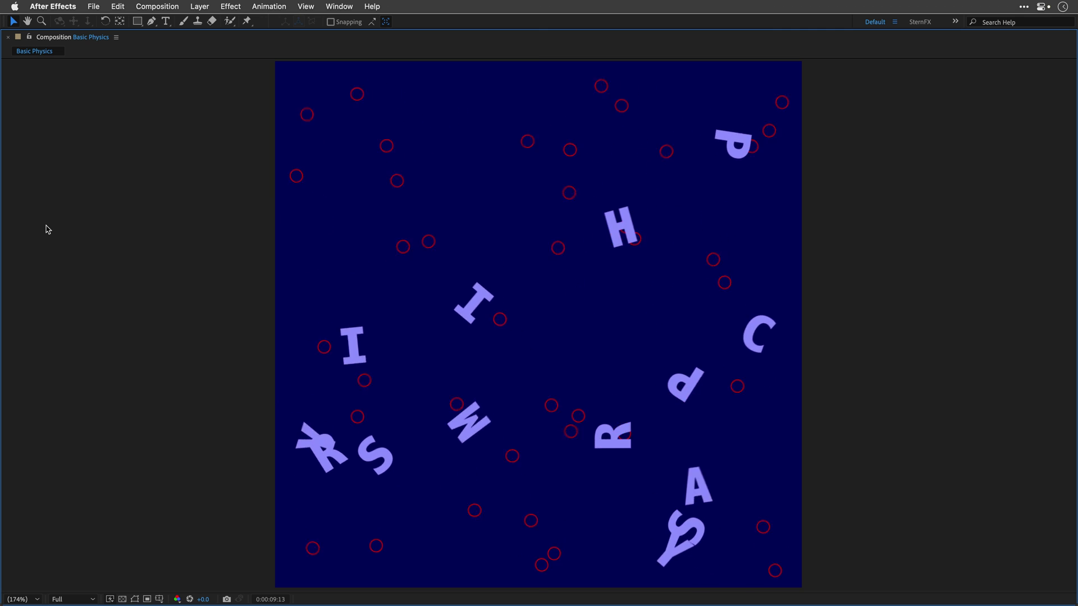
key(grave)
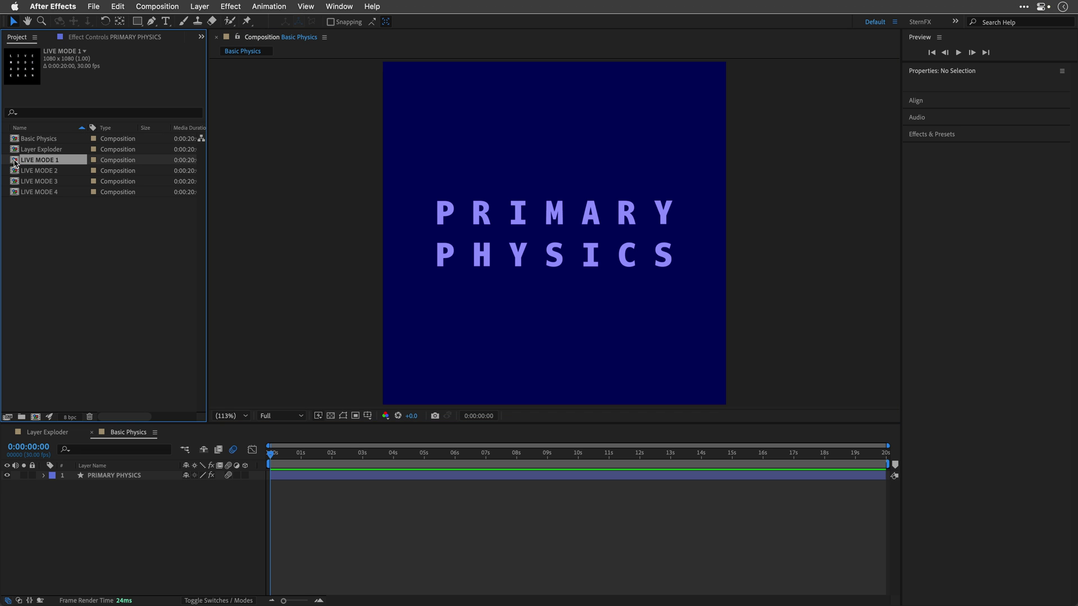
Step: Open the LIVE MODE 1 composition and maximize the viewer
double_click(15, 161)
key(grave)
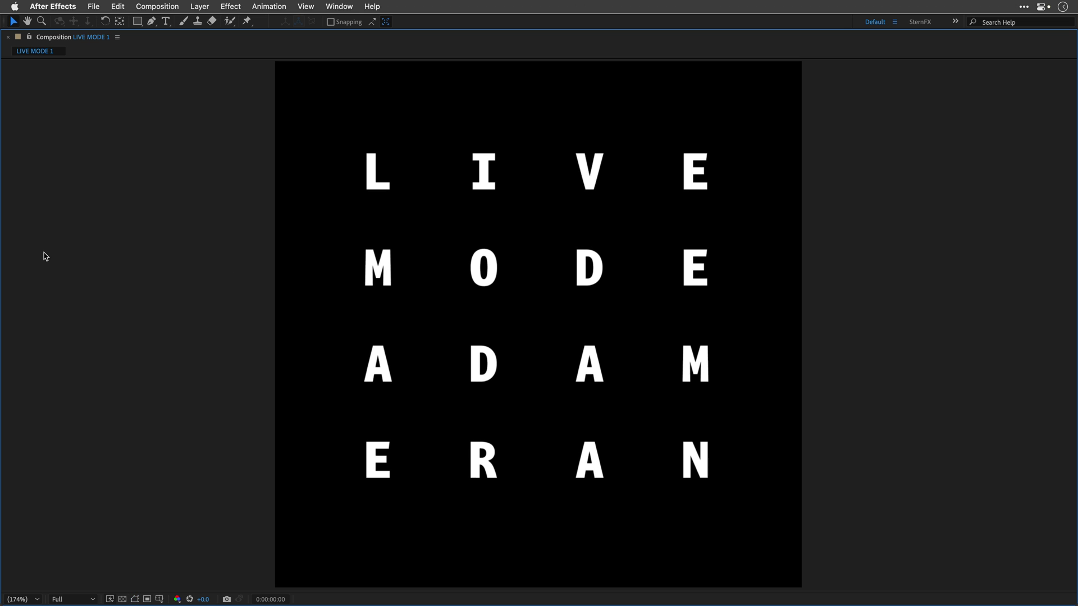